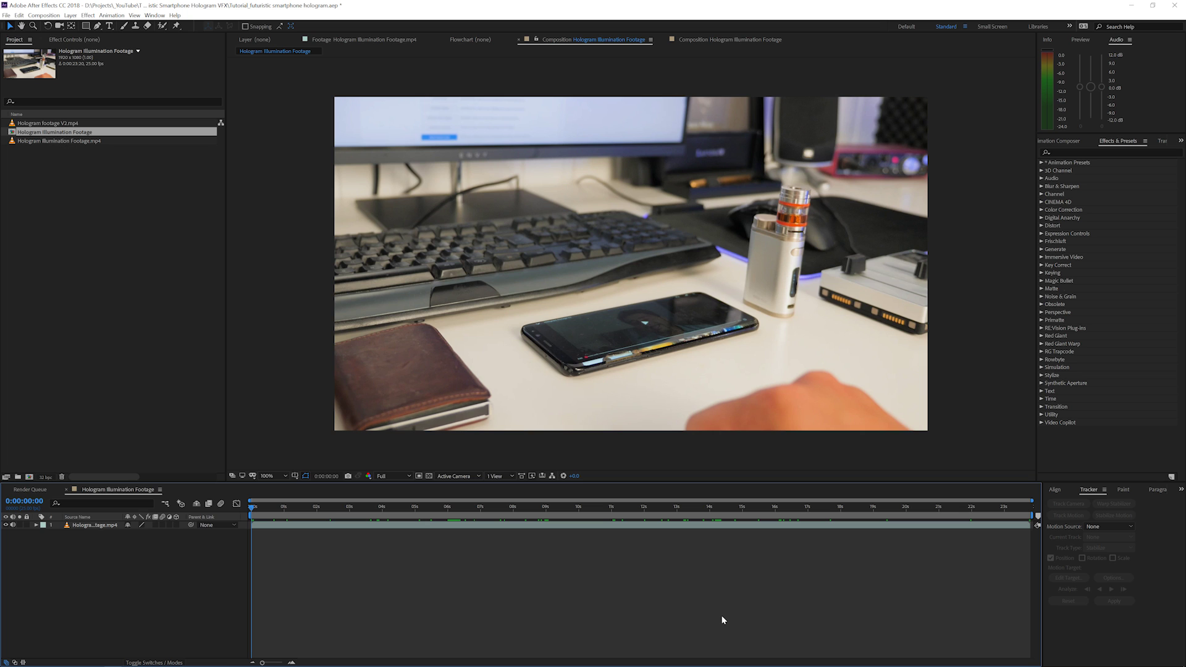
- Preview the Hologram Illumination Footage composition up to about 9 seconds and view the Hologram footage V2.mp4 clip
{"action": "key", "text": "space"}
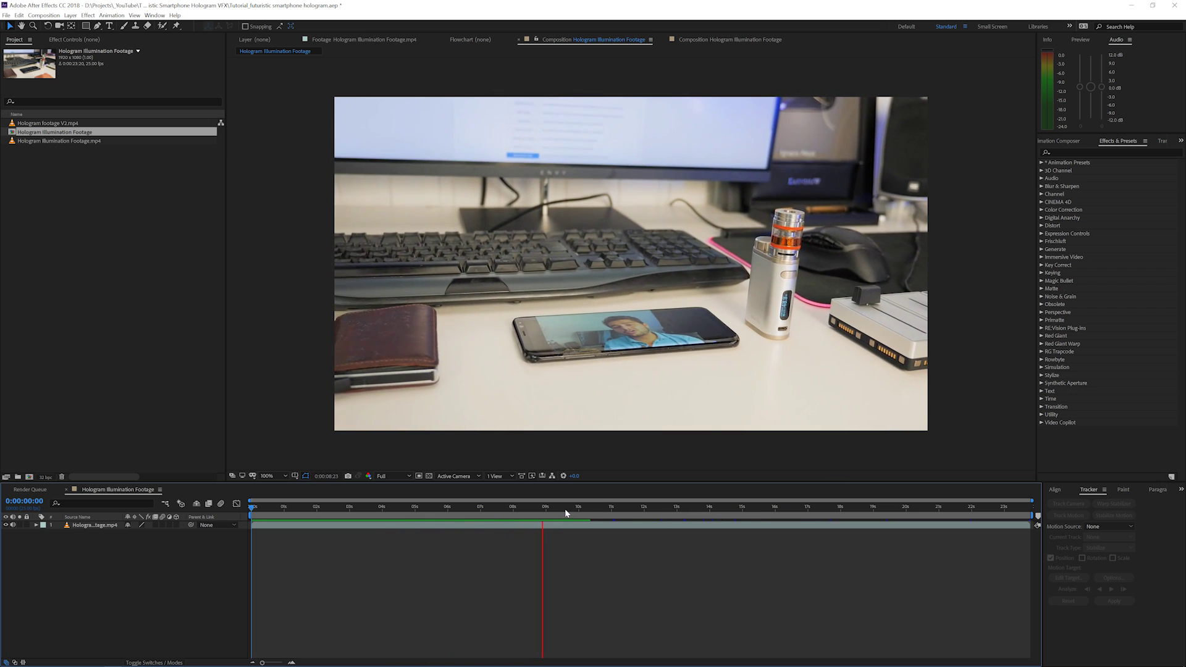
{"action": "left_click", "coordinate": [565, 509]}
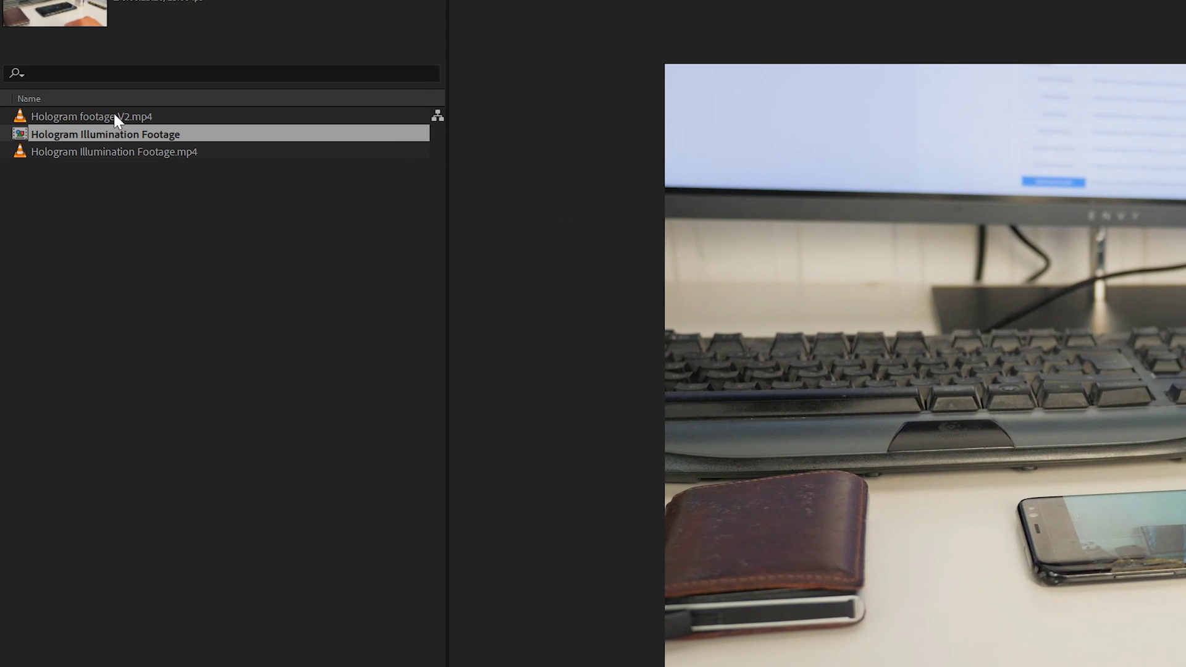
{"action": "double_click", "coordinate": [56, 125]}
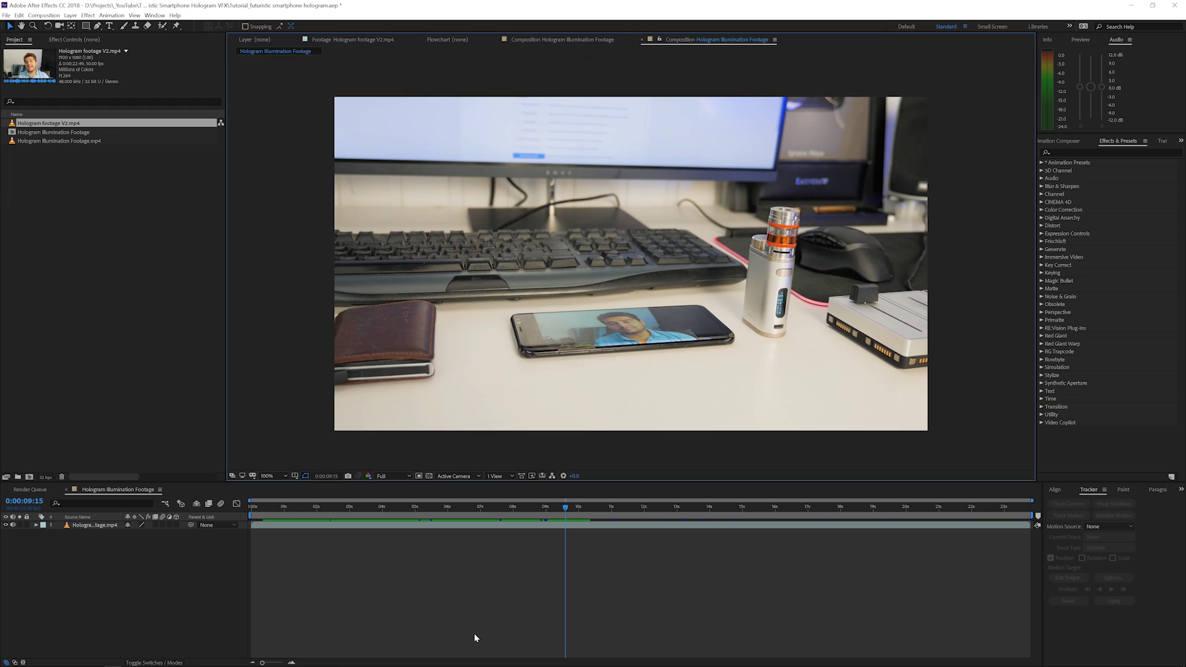
- Duplicate the Hologram Illumination Footage.mp4 layer in the composition
{"action": "left_click_drag", "start_coordinate": [548, 509], "coordinate": [309, 508]}
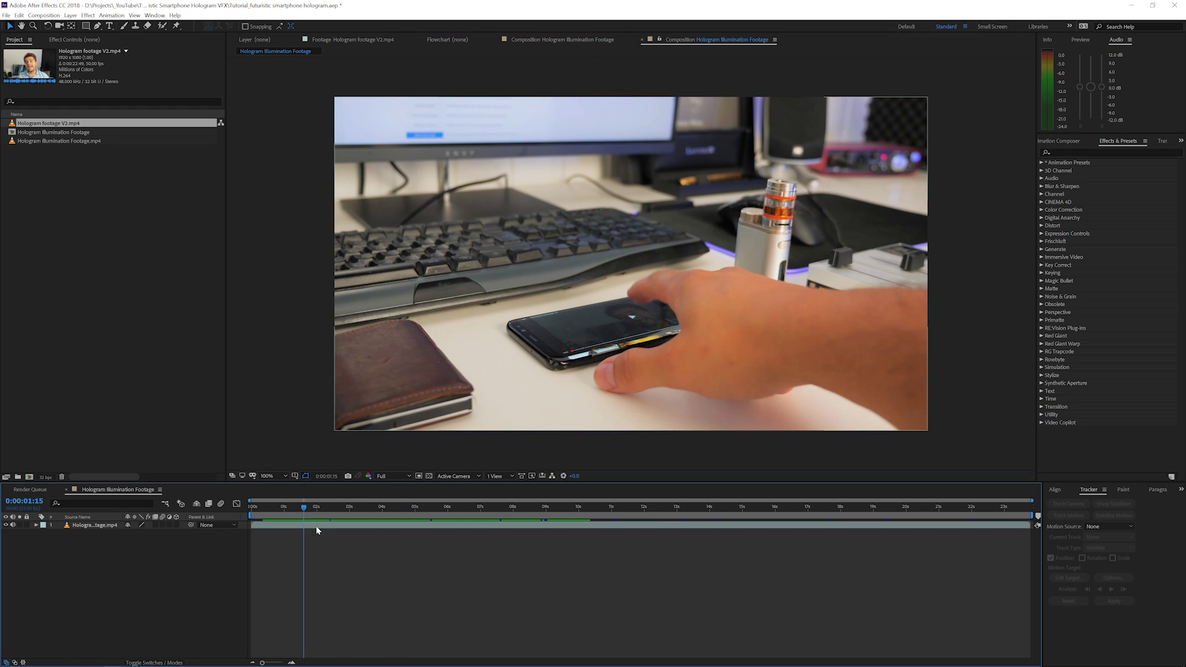
{"action": "left_click", "coordinate": [316, 525]}
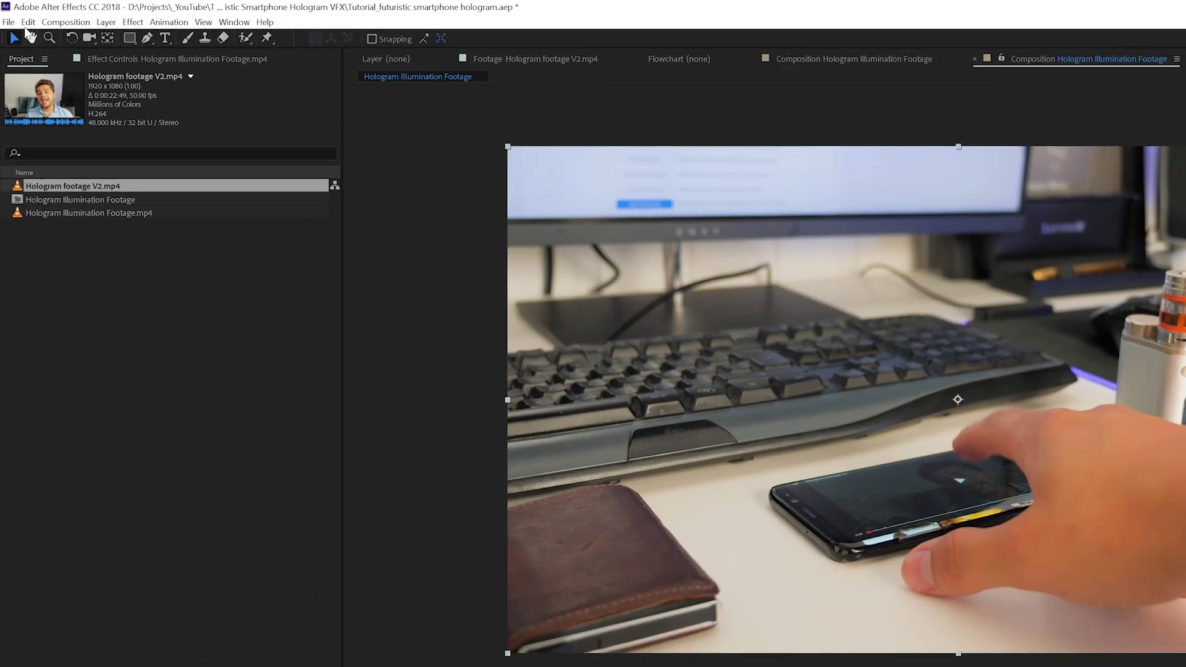
{"action": "left_click", "coordinate": [19, 15]}
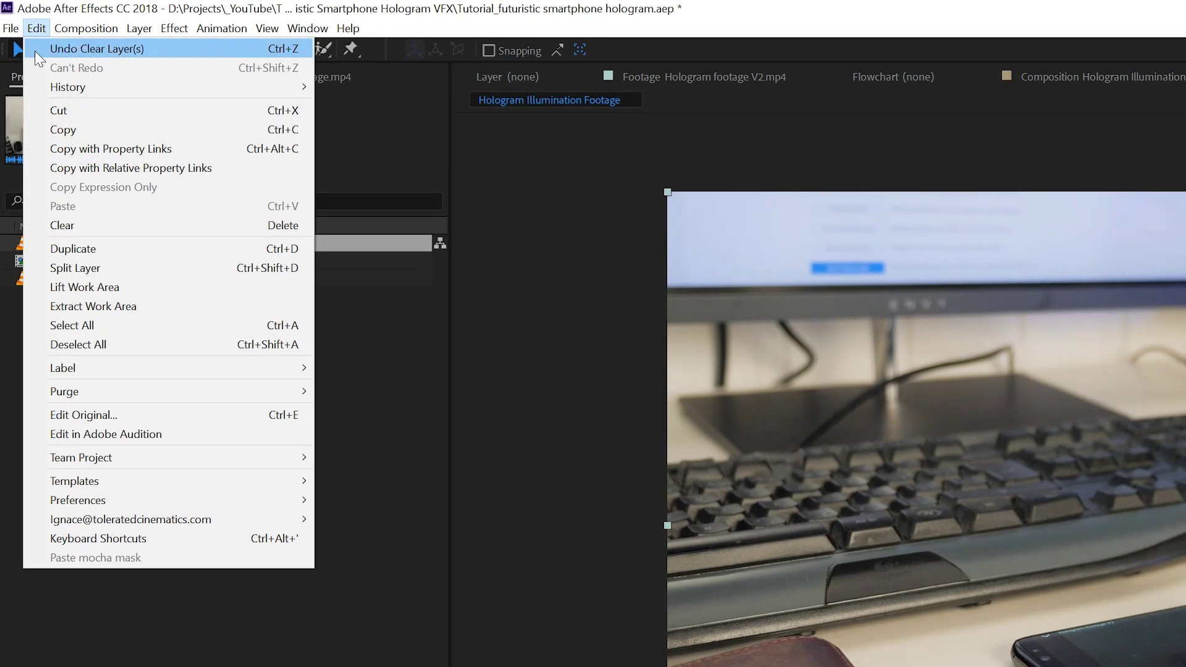
{"action": "left_click", "coordinate": [91, 247]}
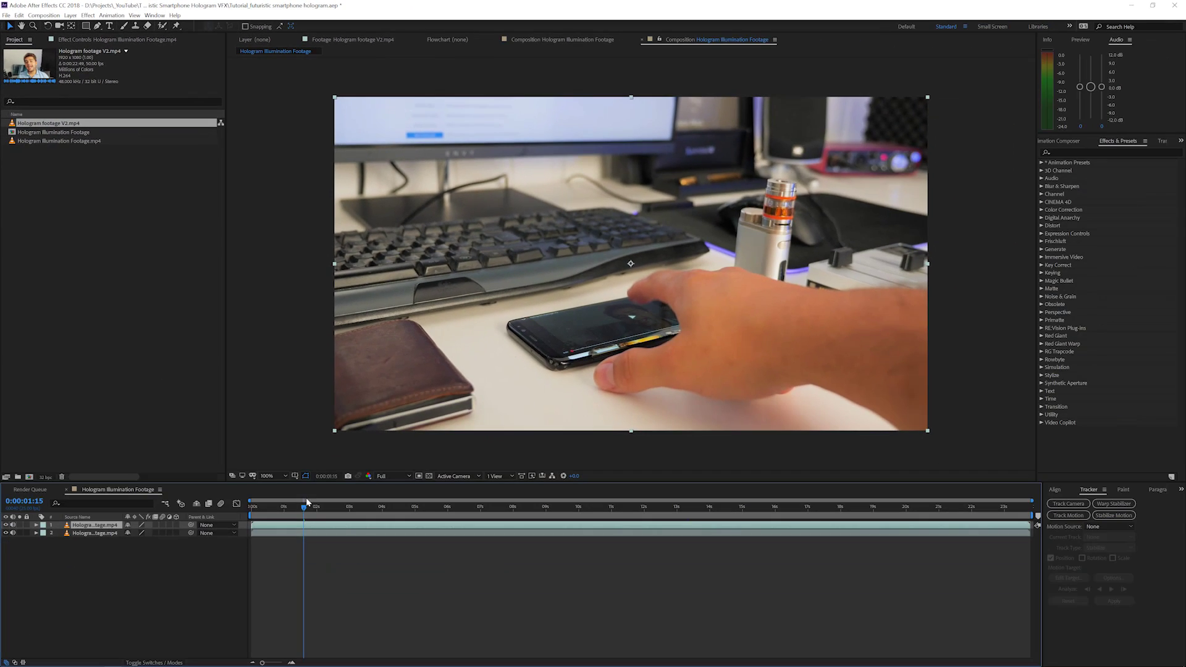
- At 0:00:23:19, draw a closed four-point Pen tool mask around the phone's screen on the duplicated layer
{"action": "left_click_drag", "start_coordinate": [307, 502], "coordinate": [1027, 554]}
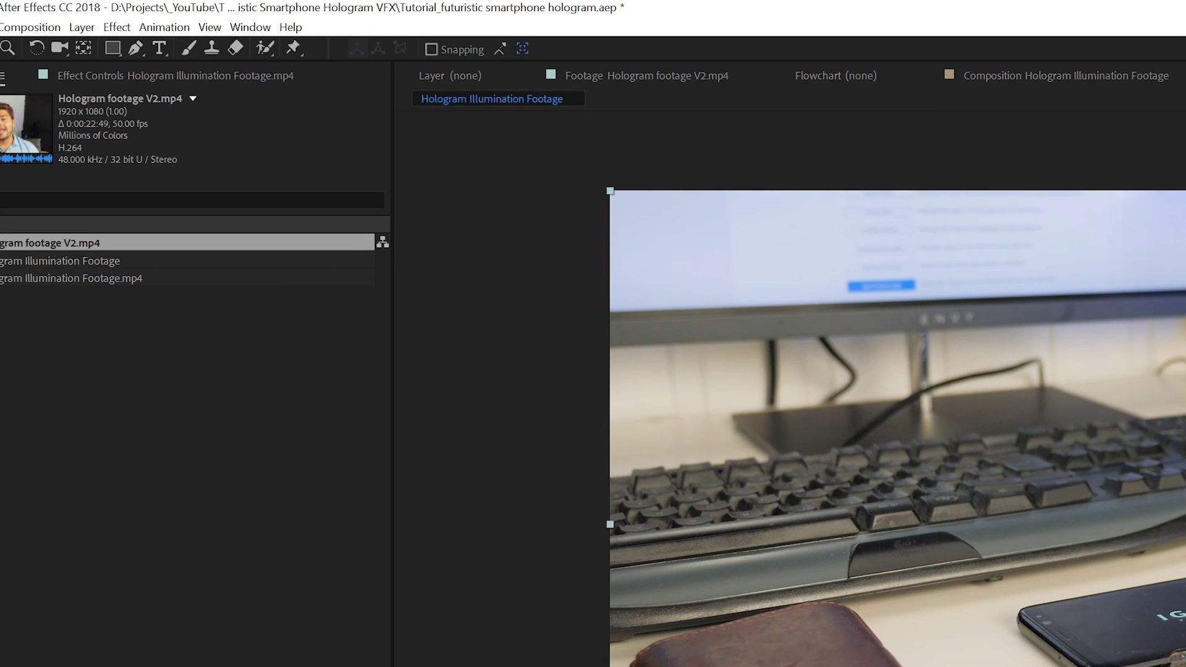
{"action": "left_click", "coordinate": [135, 50]}
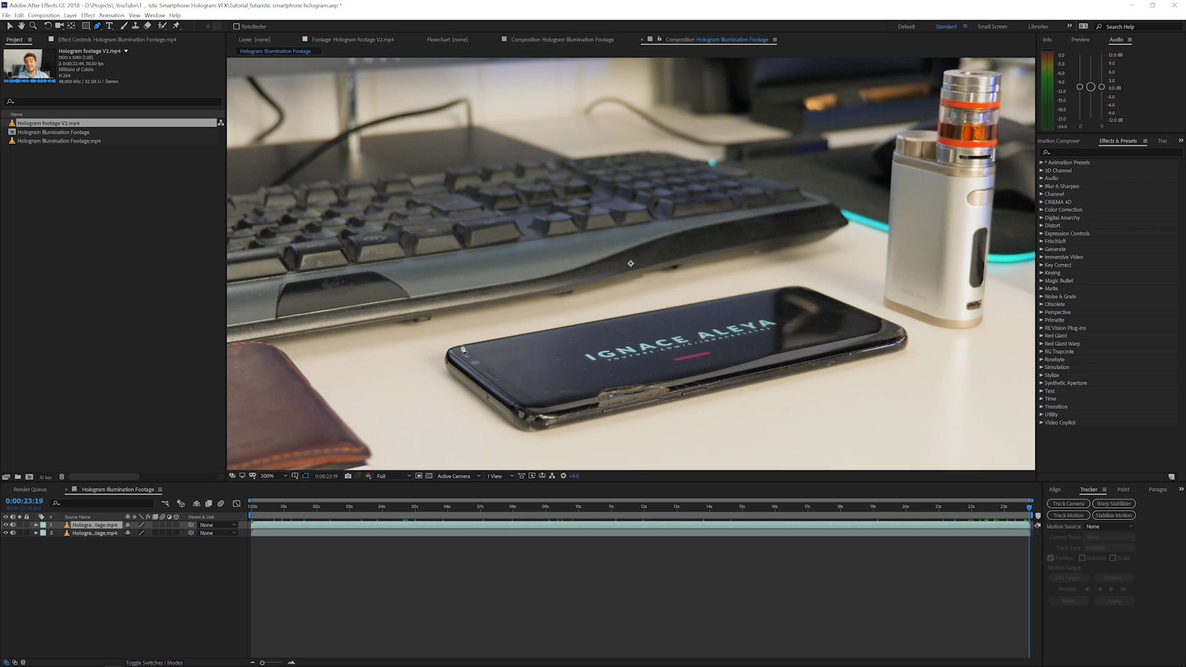
{"action": "left_click", "coordinate": [462, 344]}
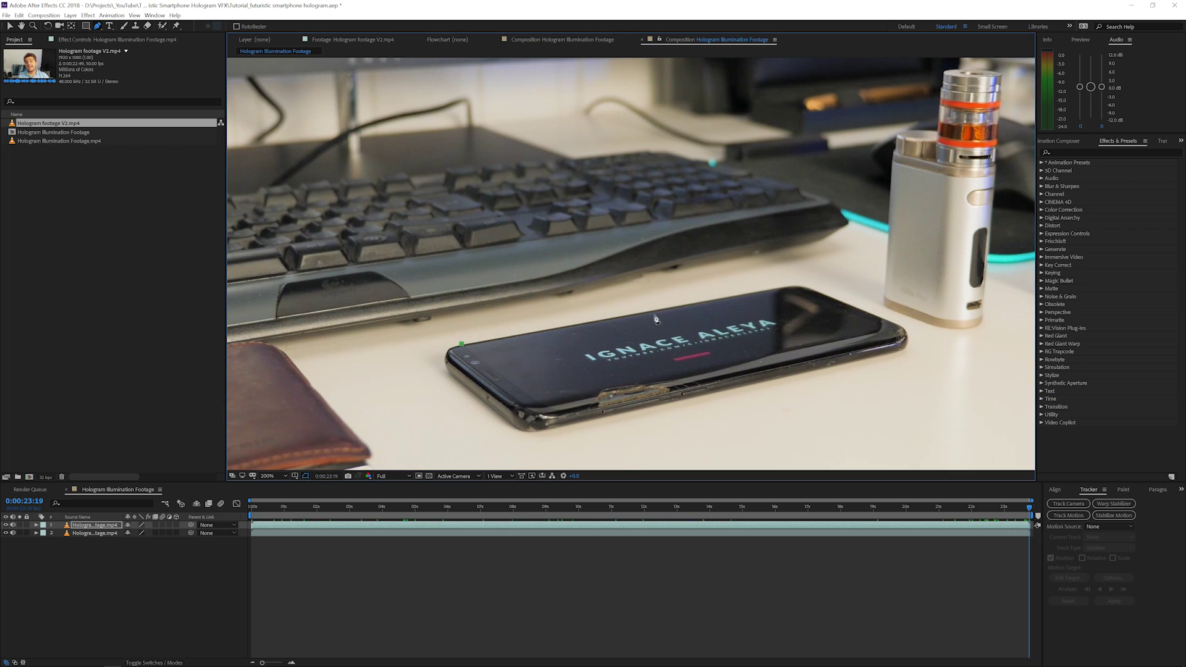
{"action": "left_click", "coordinate": [786, 288]}
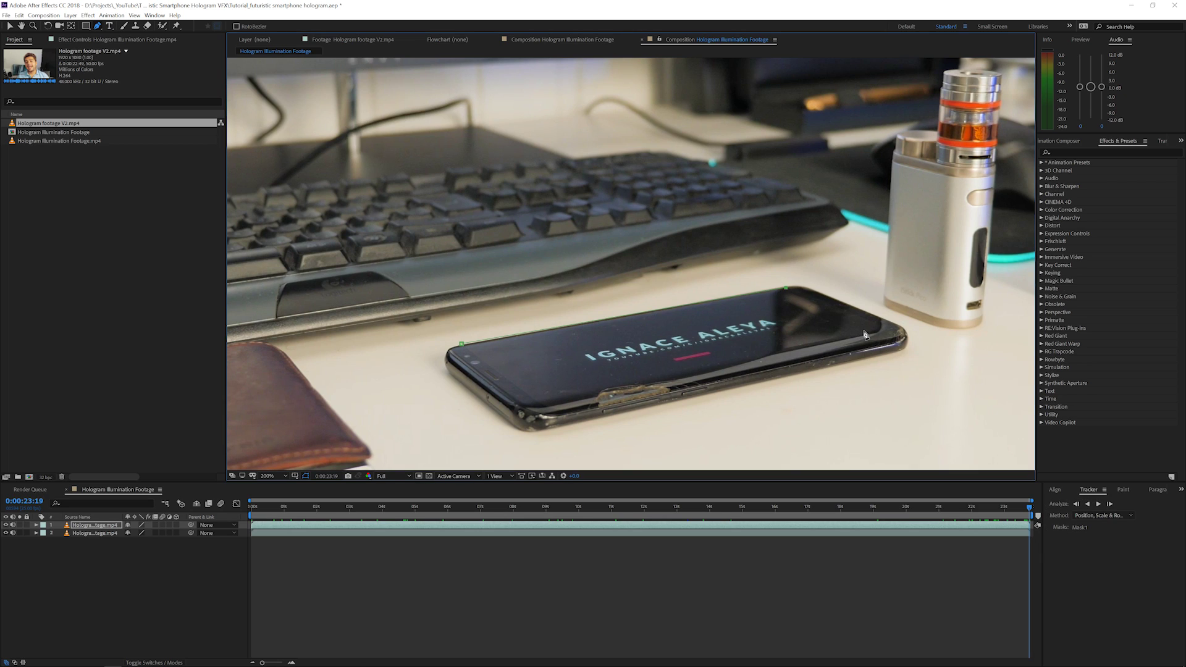
{"action": "left_click", "coordinate": [899, 344]}
{"action": "left_click", "coordinate": [555, 422]}
{"action": "left_click", "coordinate": [461, 346]}
- Track the mask backward from the clip's end, correcting its corners to the phone screen at 0:00:19:13 before resuming the analysis
{"action": "left_click", "coordinate": [1088, 506]}
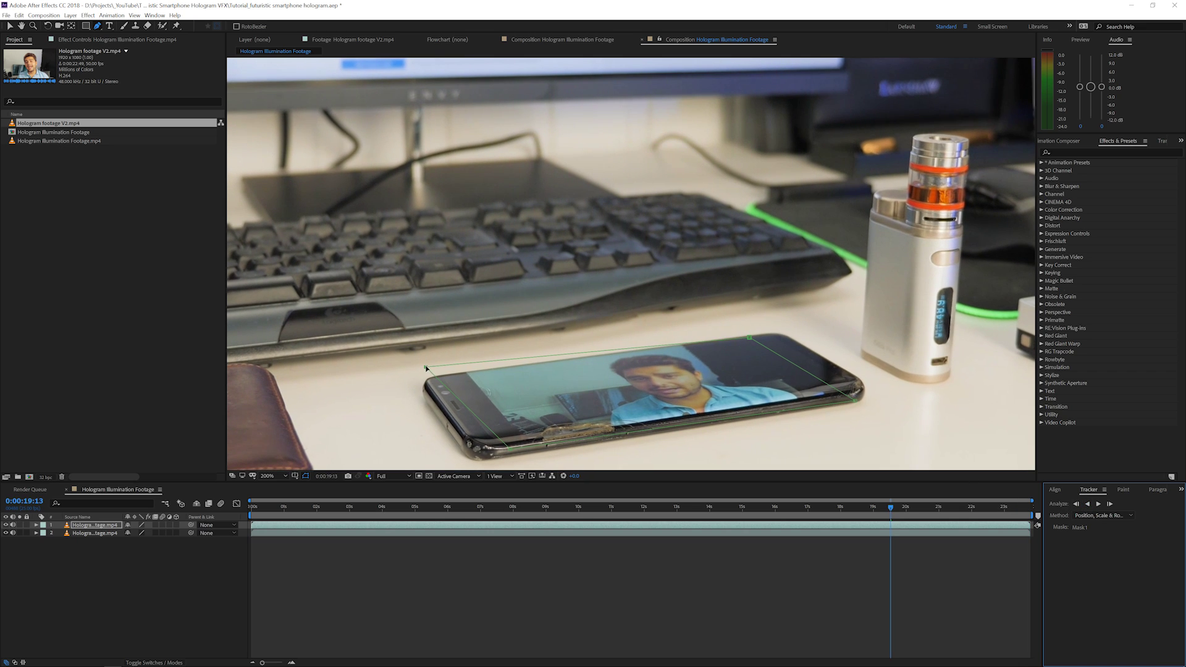
{"action": "left_click_drag", "start_coordinate": [426, 369], "coordinate": [444, 376]}
{"action": "left_click_drag", "start_coordinate": [856, 403], "coordinate": [854, 401]}
{"action": "left_click", "coordinate": [1088, 505]}
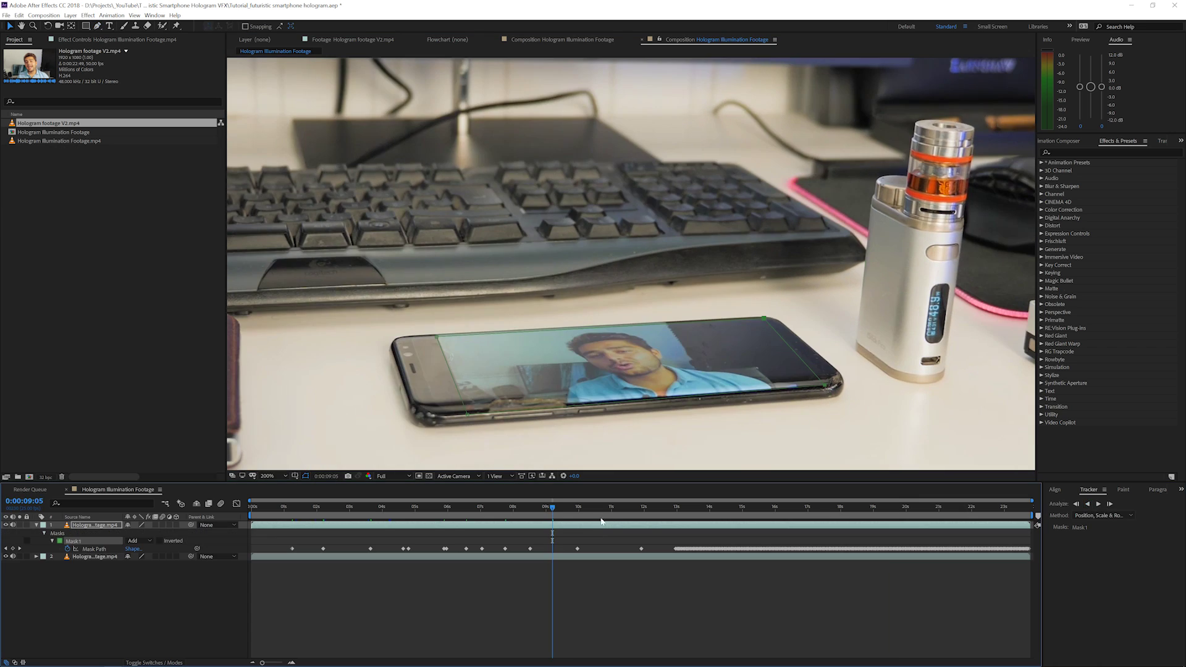
- At 0:00:11:00, reshape the mask path so its corners fit the phone's screen
{"action": "left_click", "coordinate": [612, 512]}
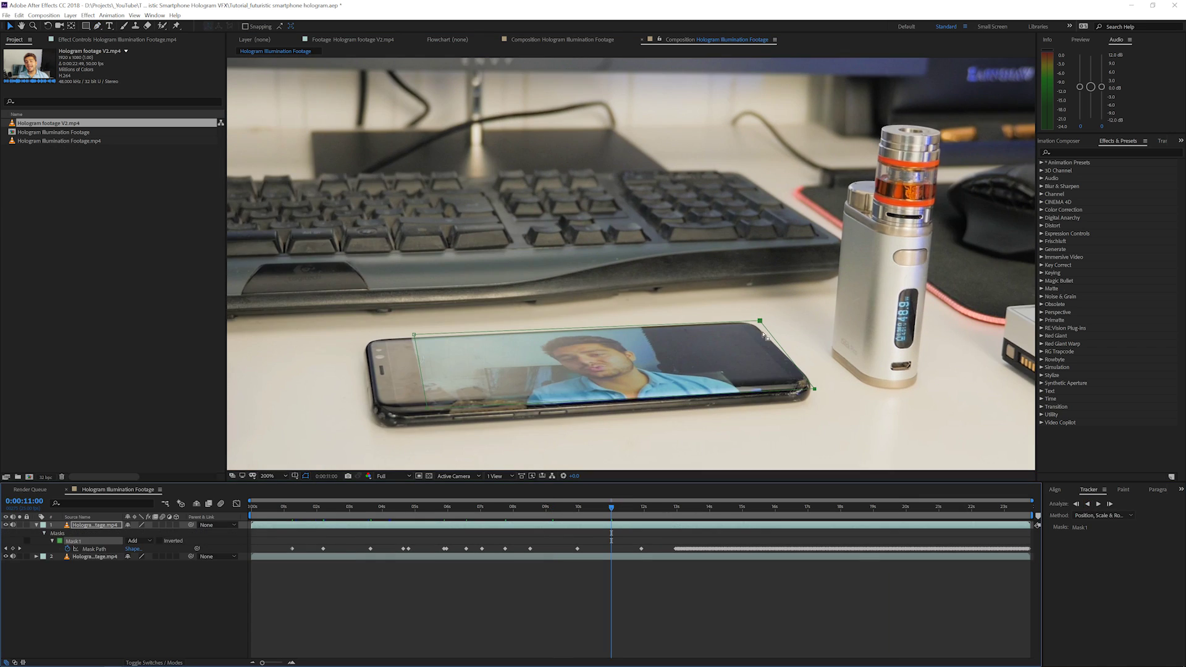
{"action": "left_click_drag", "start_coordinate": [760, 320], "coordinate": [731, 326]}
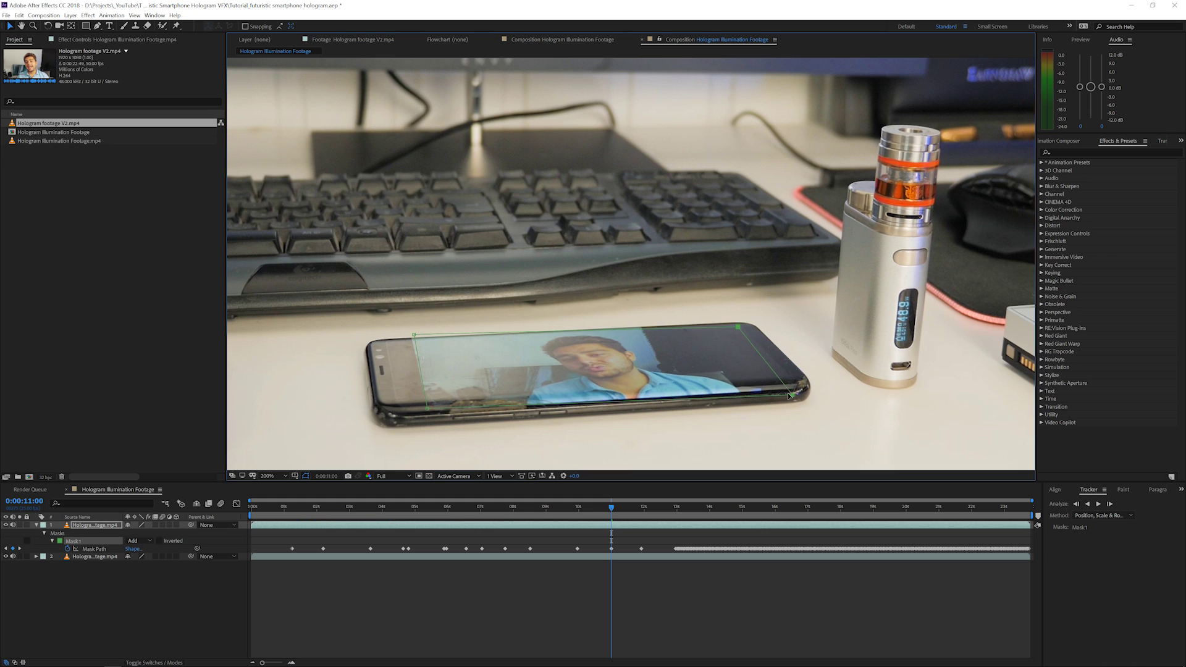
{"action": "left_click_drag", "start_coordinate": [407, 326], "coordinate": [411, 412]}
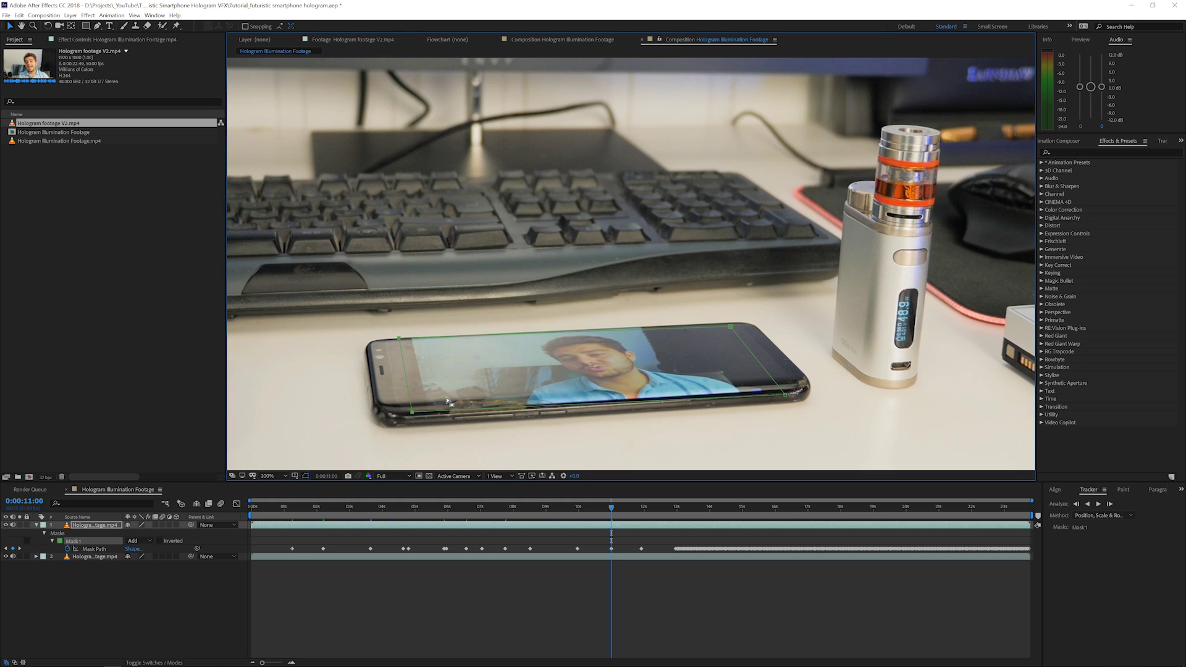
{"action": "key", "text": "comma"}
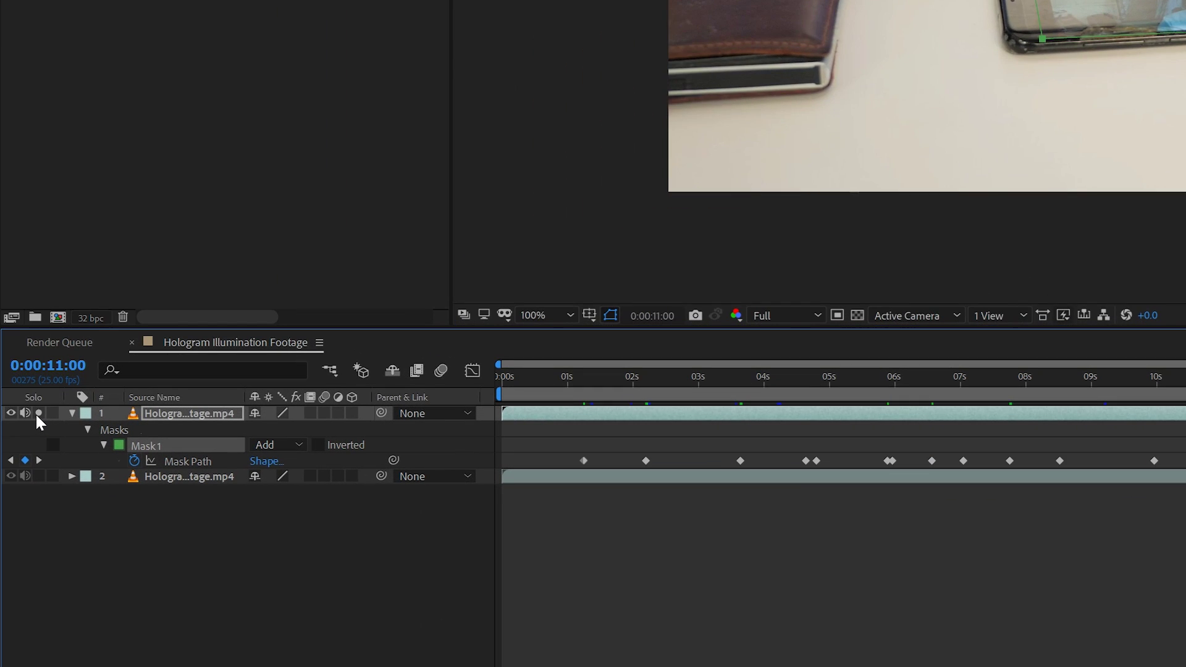
- Isolate the masked screen layer, check the mask's tracking around 11 to 12 seconds, and restore the view of all layers
{"action": "left_click", "coordinate": [20, 525]}
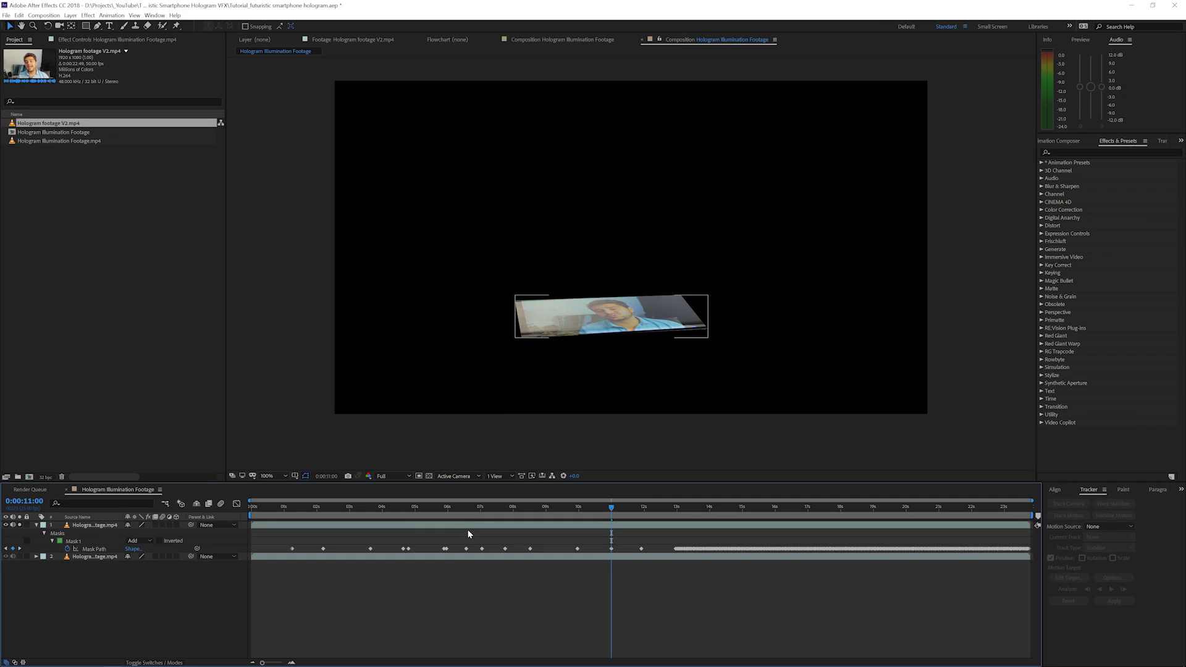
{"action": "key", "text": "space"}
{"action": "key", "text": "space"}
{"action": "left_click_drag", "start_coordinate": [682, 521], "coordinate": [657, 519]}
{"action": "left_click", "coordinate": [577, 303]}
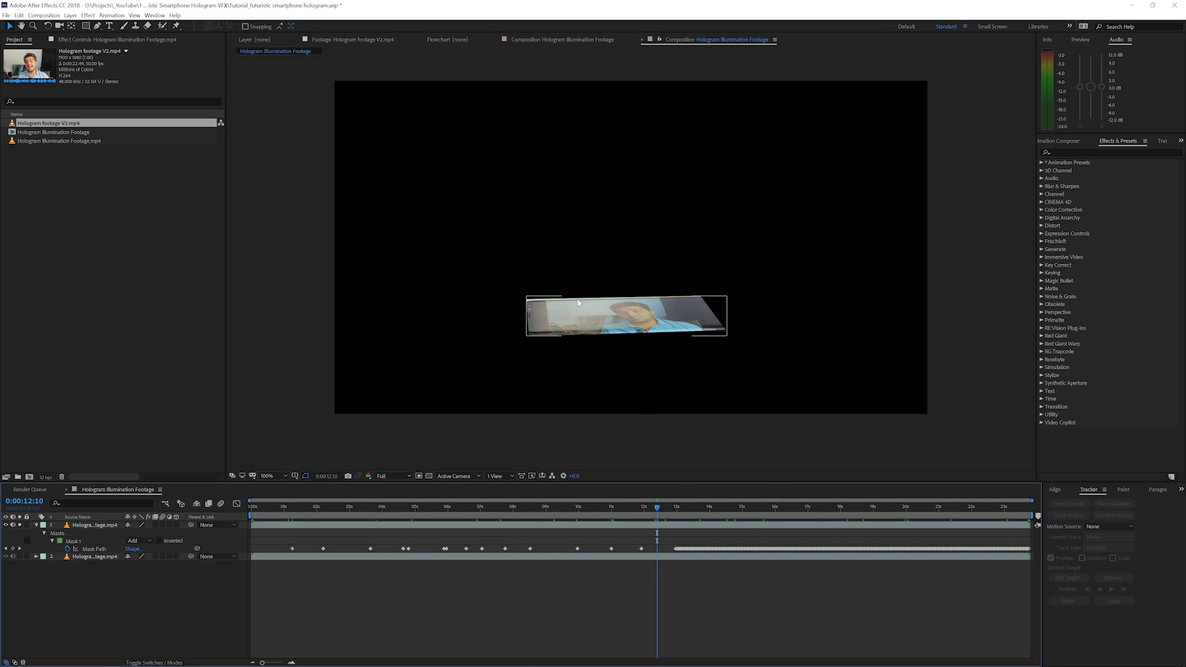
{"action": "left_click", "coordinate": [497, 398]}
{"action": "left_click", "coordinate": [151, 524]}
{"action": "left_click", "coordinate": [78, 540]}
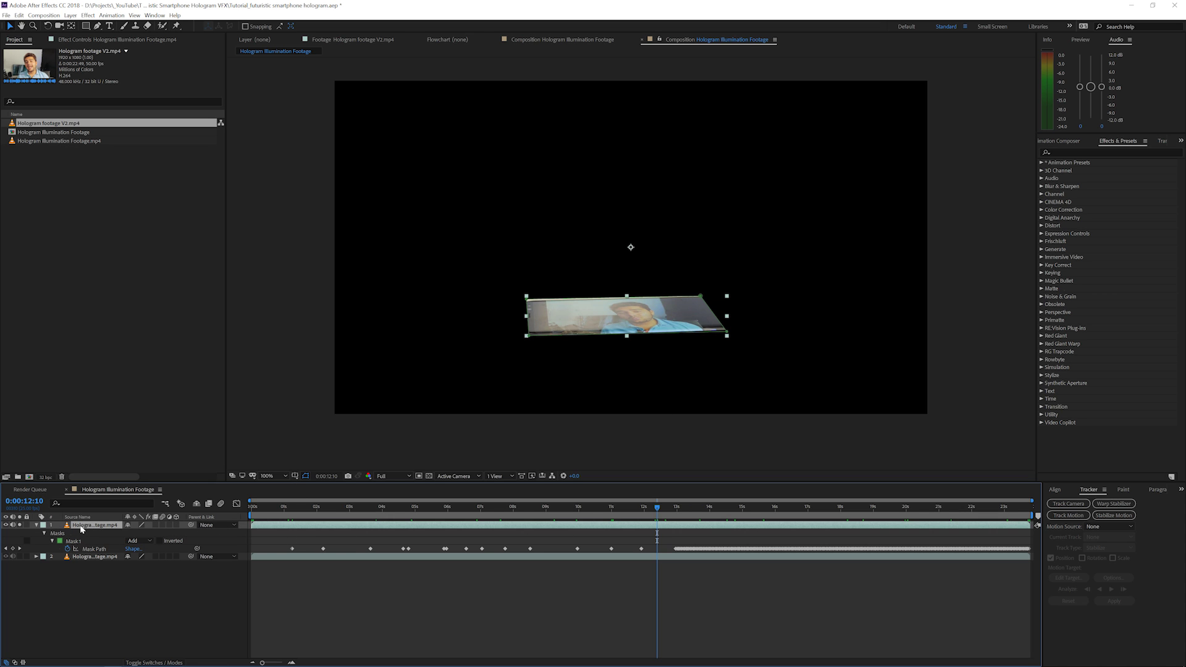
{"action": "left_click", "coordinate": [20, 524]}
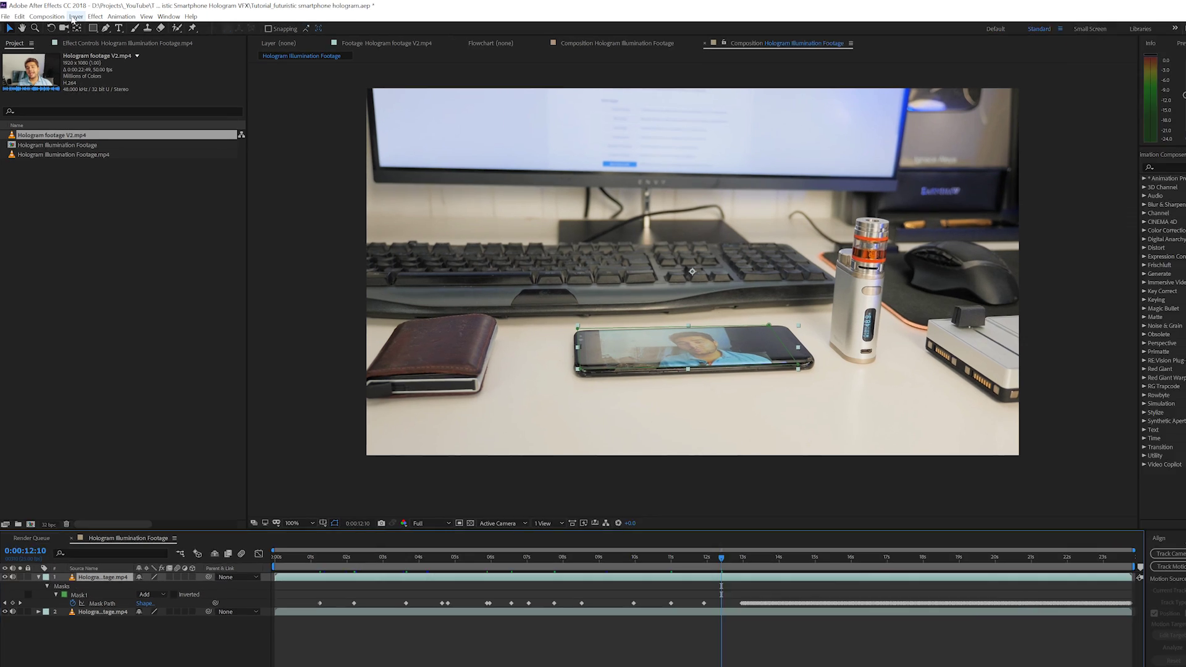
- Pre-compose the masked layer as "Illumination Screen", moving all attributes into the new composition
{"action": "left_click", "coordinate": [70, 15]}
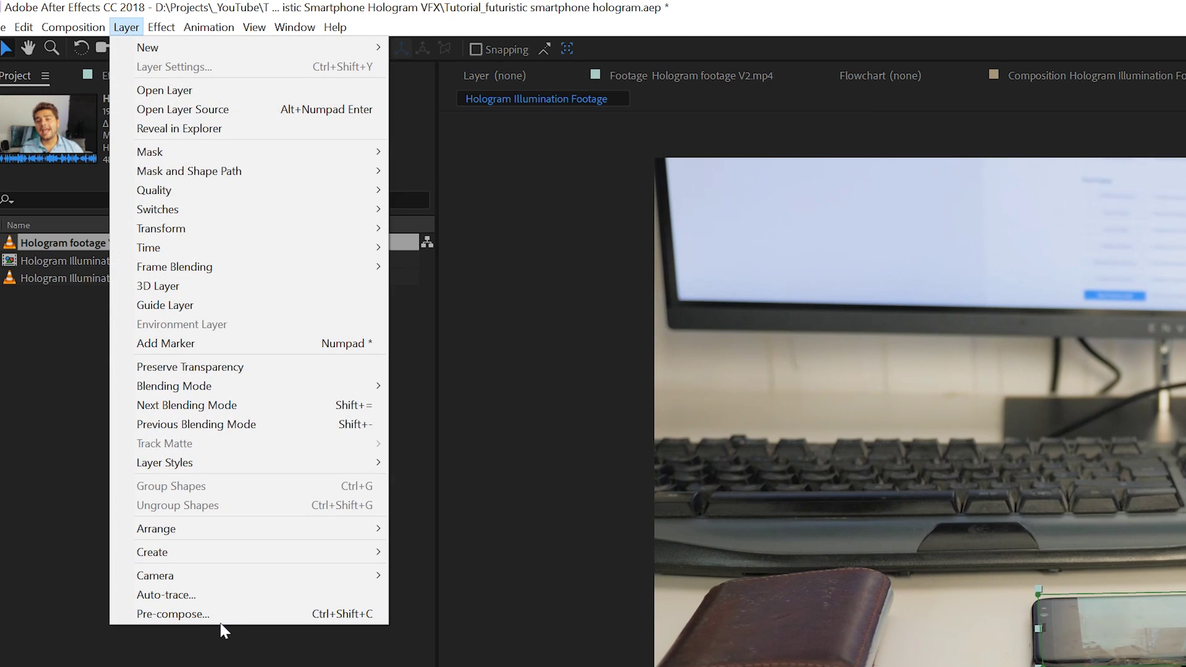
{"action": "left_click", "coordinate": [120, 307]}
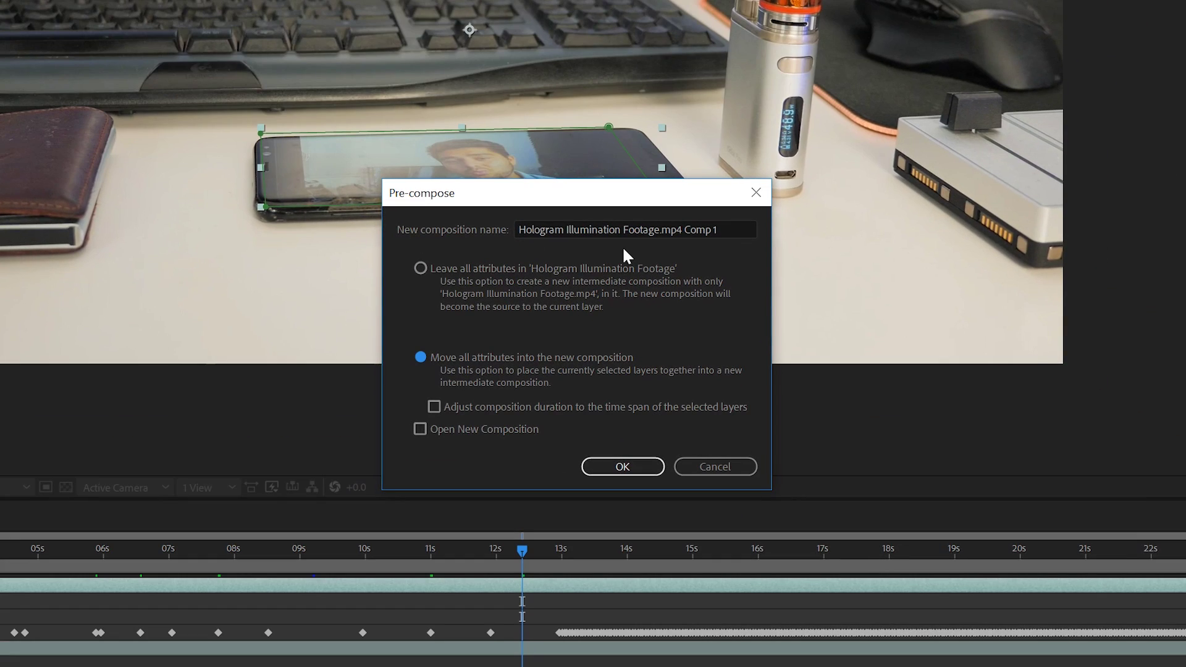
{"action": "left_click", "coordinate": [631, 227]}
{"action": "key", "text": "ctrl+a"}
{"action": "key", "text": "BackSpace"}
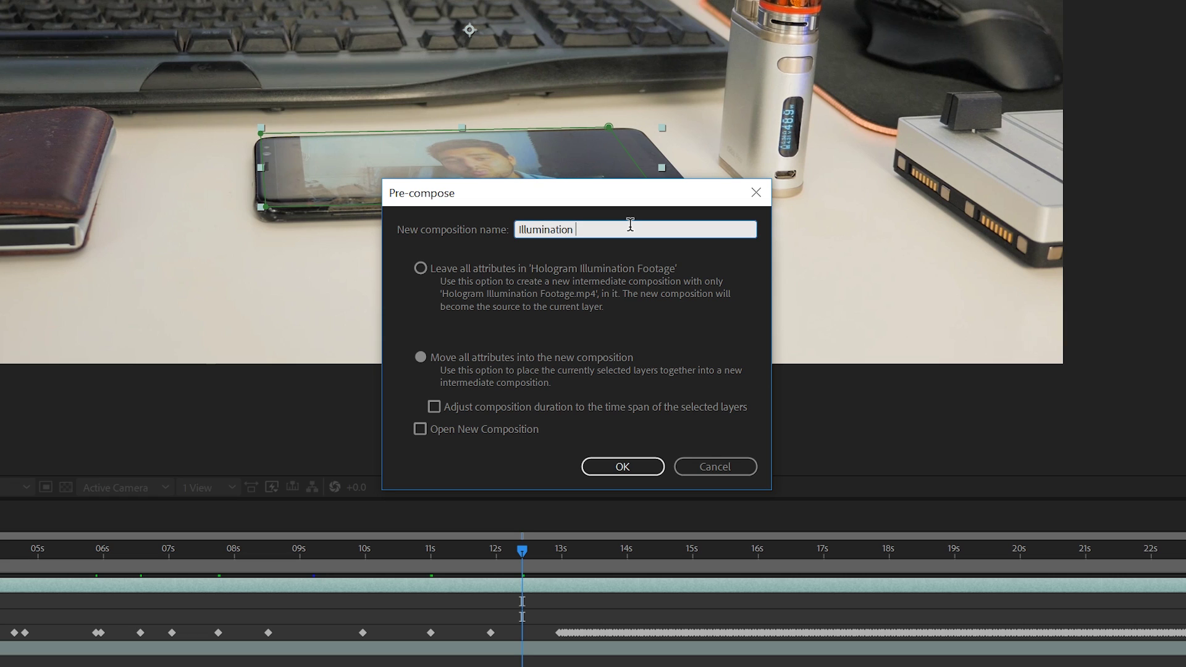
{"action": "key", "text": "Return"}
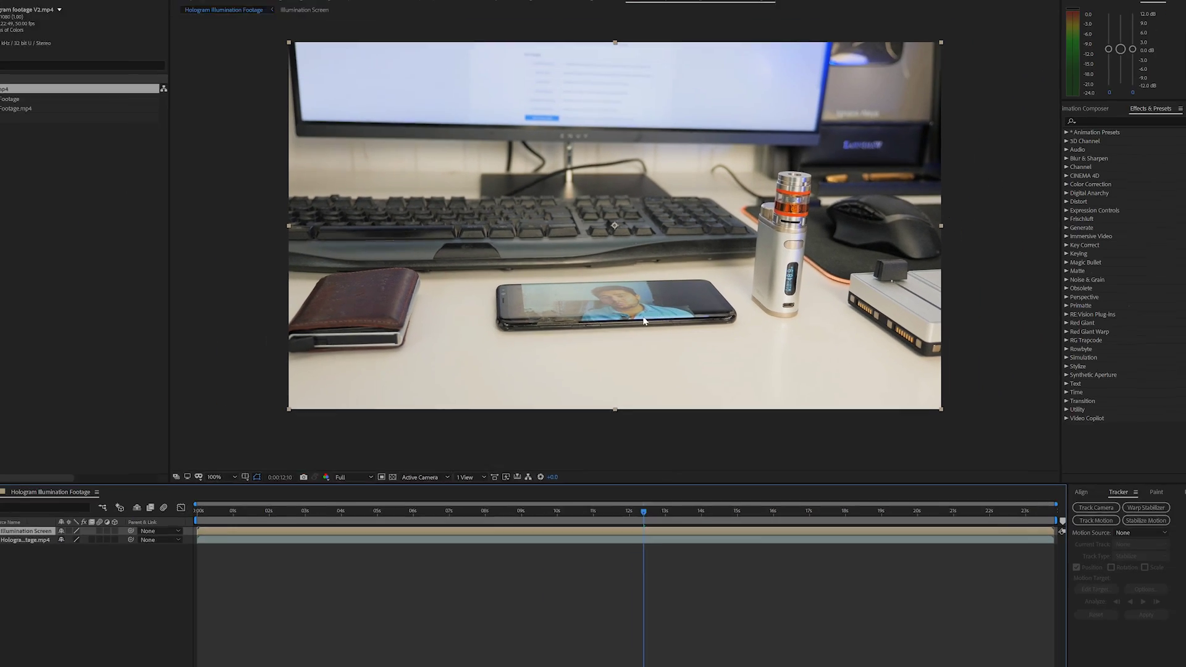
- Run the 3D Camera Tracker on the Hologram Illumination Footage.mp4 layer with Detailed Analysis enabled, and go to 0:00:00:15
{"action": "key", "text": "Home"}
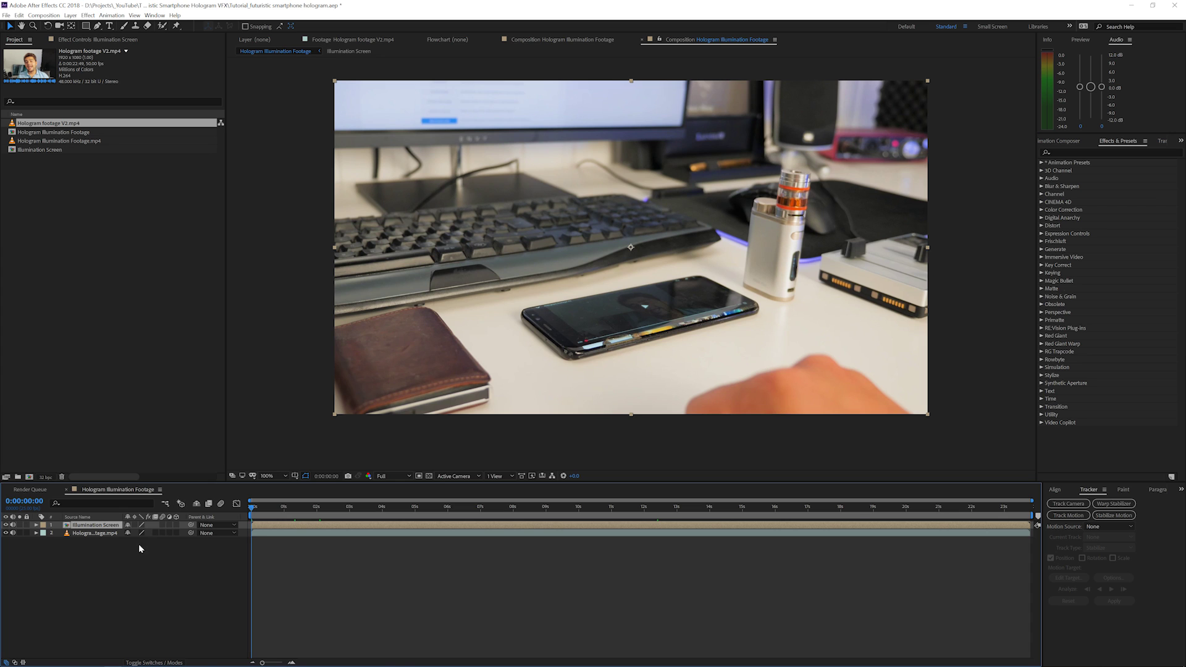
{"action": "left_click", "coordinate": [100, 533]}
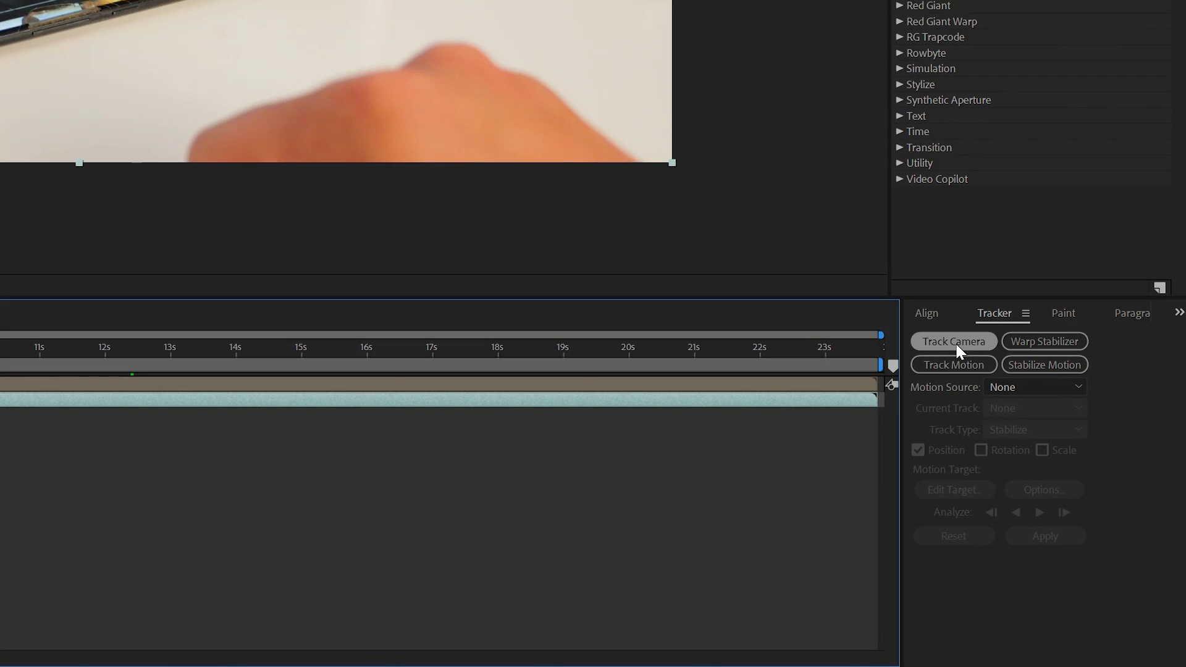
{"action": "left_click", "coordinate": [960, 351]}
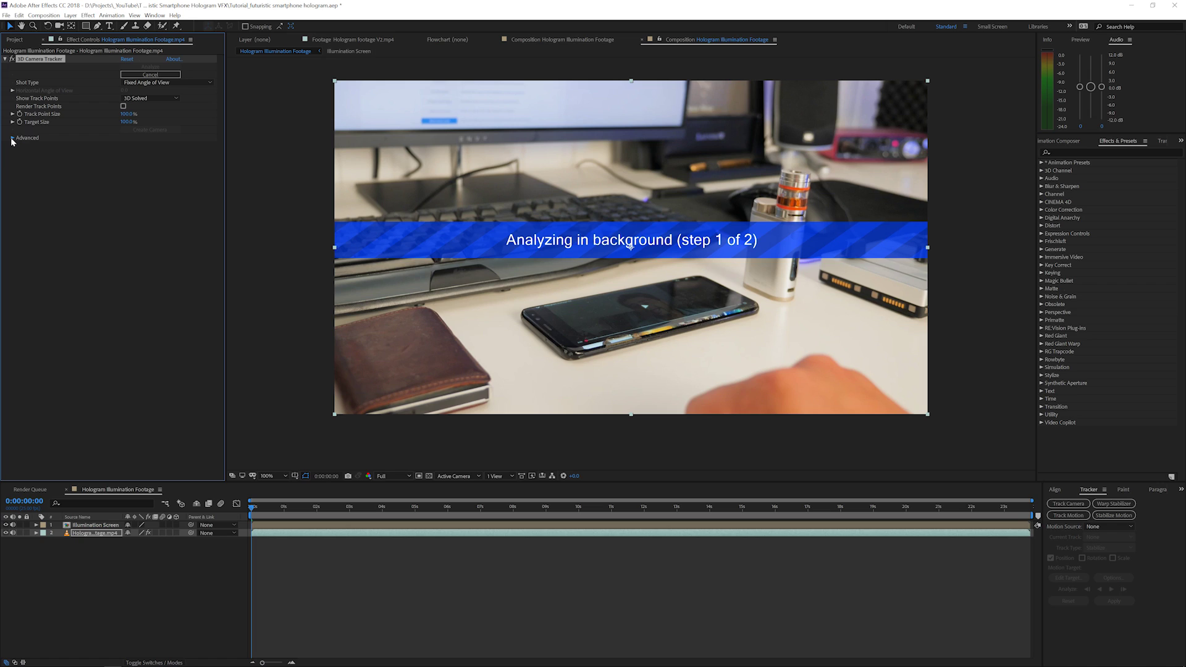
{"action": "left_click", "coordinate": [12, 138]}
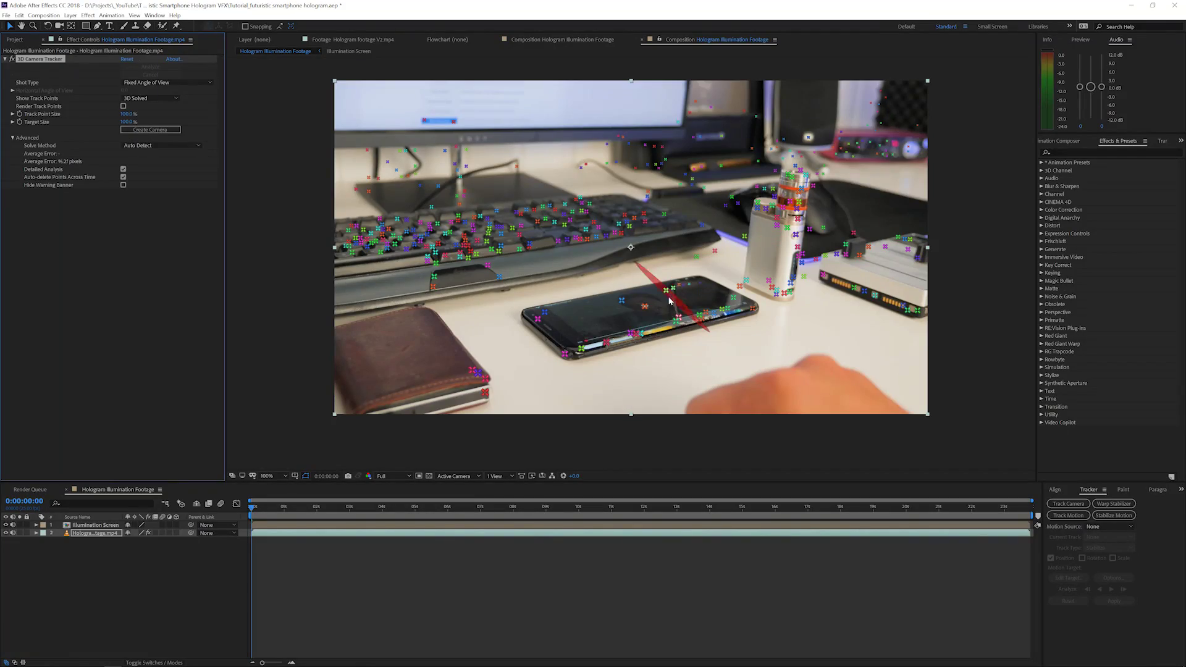
{"action": "mouse_move", "coordinate": [272, 509]}
{"action": "left_mouse_down"}
{"action": "mouse_move", "coordinate": [680, 498]}
{"action": "mouse_move", "coordinate": [272, 500]}
{"action": "left_mouse_up"}
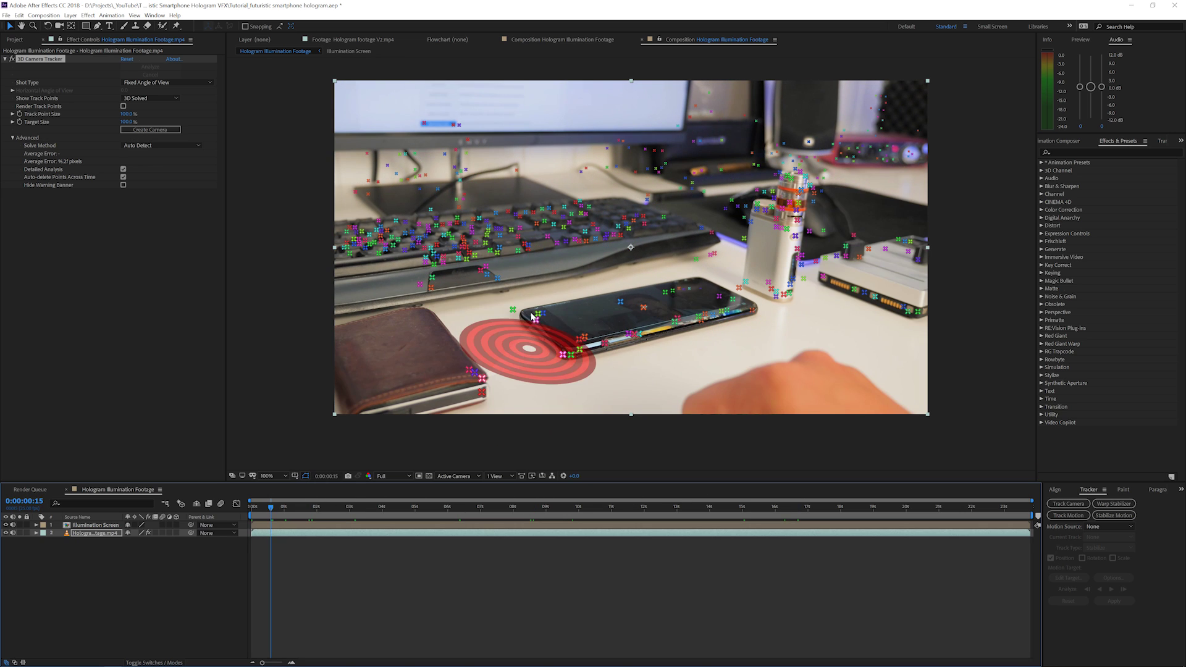
{"action": "mouse_move", "coordinate": [489, 322]}
{"action": "left_mouse_down"}
{"action": "mouse_move", "coordinate": [544, 382]}
{"action": "mouse_move", "coordinate": [689, 369]}
{"action": "mouse_move", "coordinate": [764, 345]}
{"action": "mouse_move", "coordinate": [759, 299]}
{"action": "mouse_move", "coordinate": [715, 278]}
{"action": "mouse_move", "coordinate": [599, 284]}
{"action": "left_mouse_up"}
{"action": "right_click", "coordinate": [609, 309]}
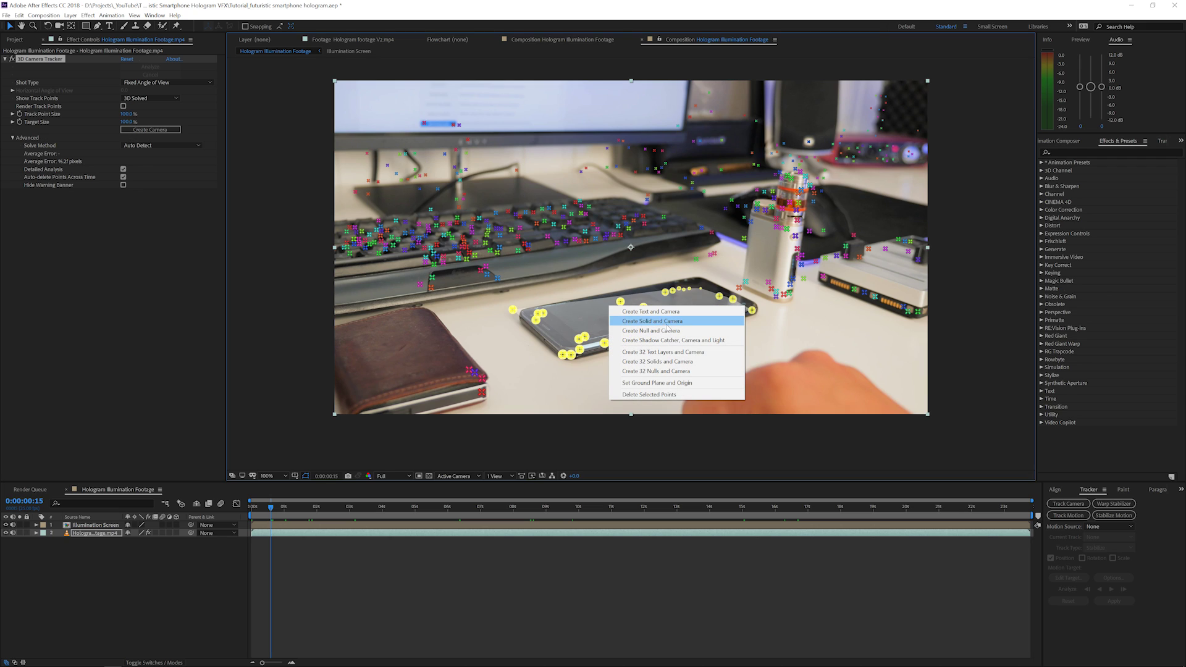
{"action": "left_click", "coordinate": [518, 310]}
- Create a null and camera from the track points around the phone half nearest the wallet
{"action": "mouse_move", "coordinate": [493, 326]}
{"action": "left_mouse_down"}
{"action": "mouse_move", "coordinate": [604, 378]}
{"action": "mouse_move", "coordinate": [649, 355]}
{"action": "mouse_move", "coordinate": [639, 294]}
{"action": "mouse_move", "coordinate": [591, 279]}
{"action": "left_mouse_up"}
{"action": "left_click_drag", "start_coordinate": [516, 295], "coordinate": [511, 304]}
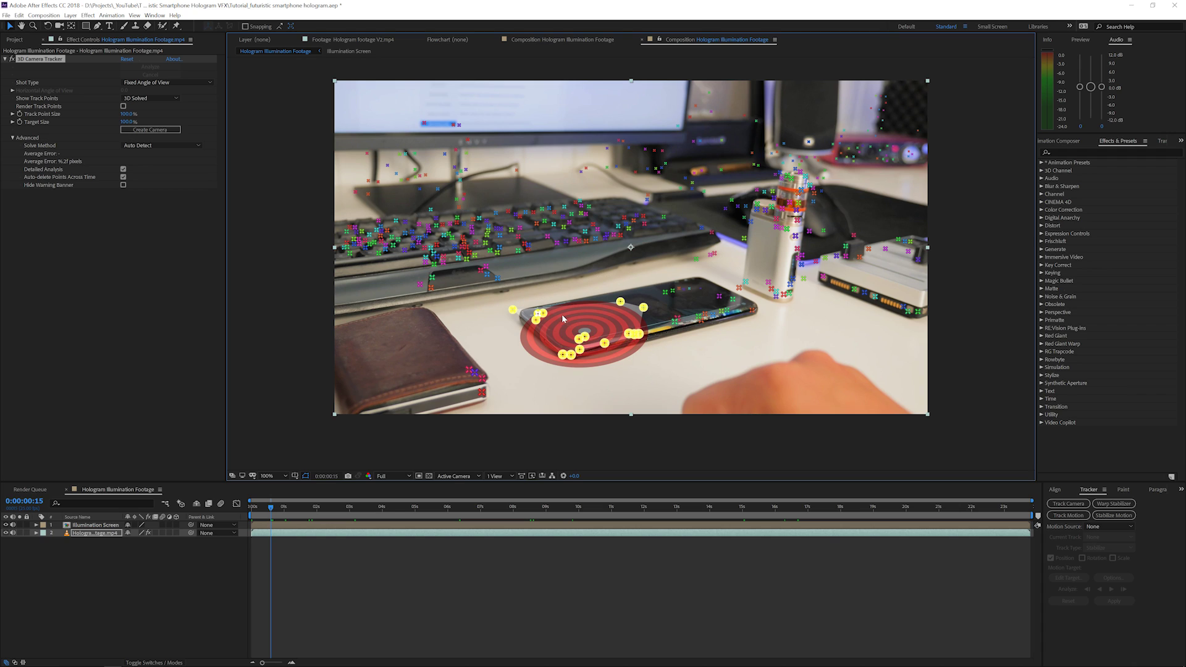
{"action": "right_click", "coordinate": [597, 336]}
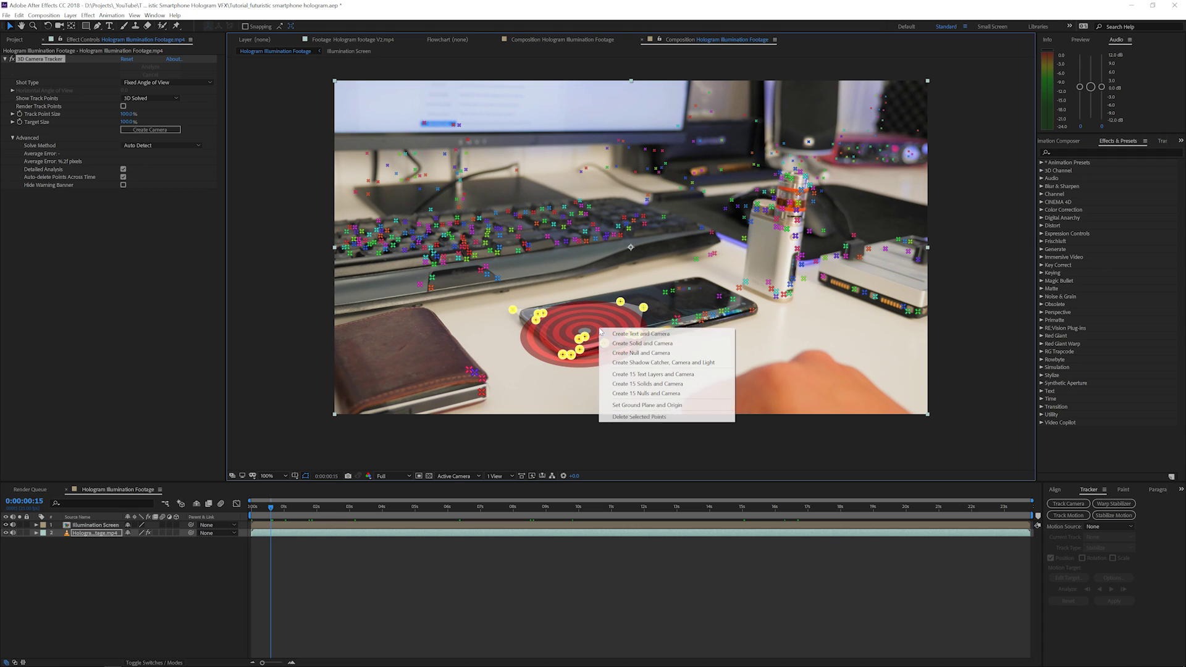
{"action": "left_click", "coordinate": [643, 353]}
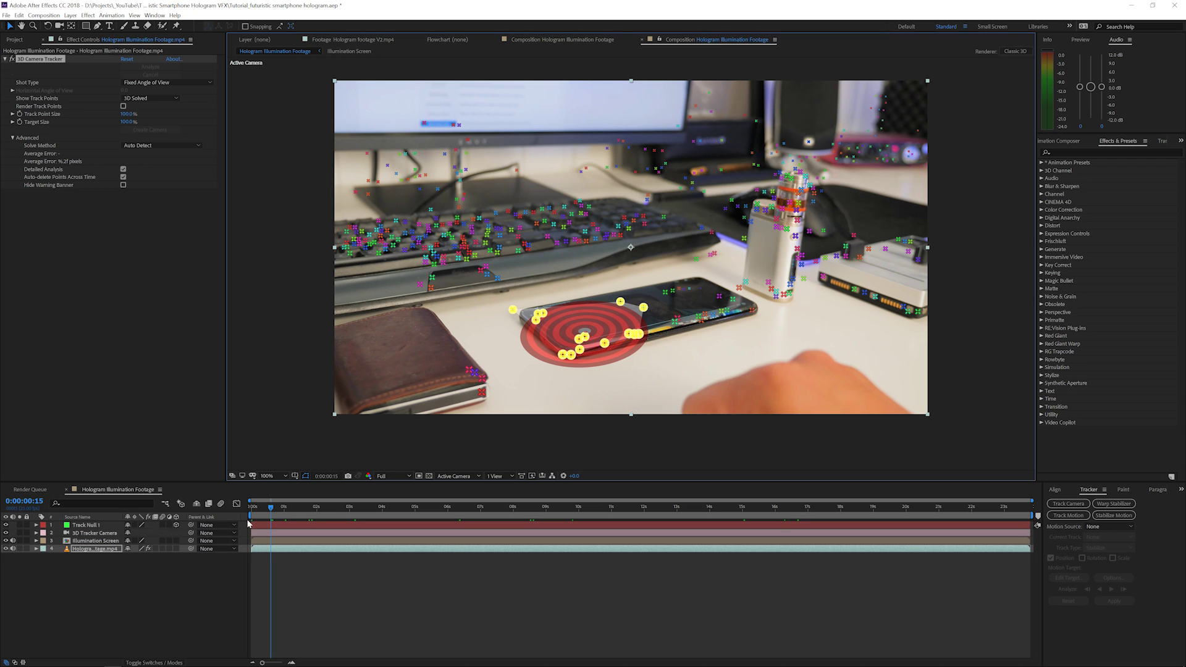
- Set the Illumination Screen layer's blending mode to Screen
{"action": "right_click", "coordinate": [120, 565]}
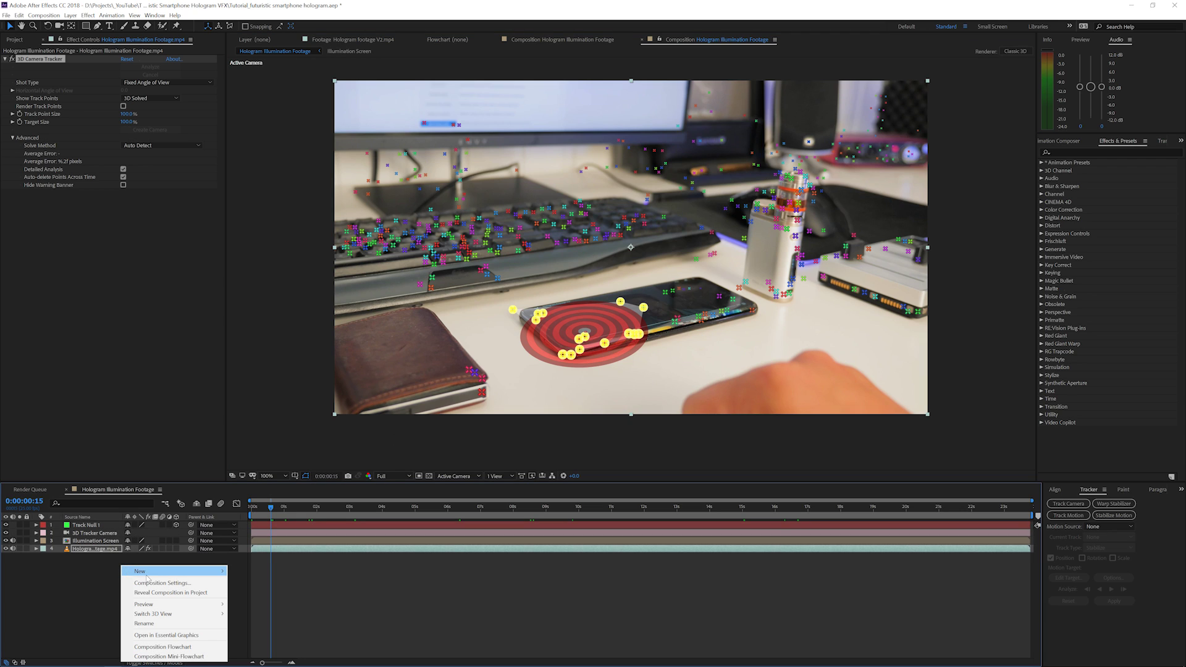
{"action": "left_click", "coordinate": [81, 554]}
{"action": "left_click", "coordinate": [93, 540]}
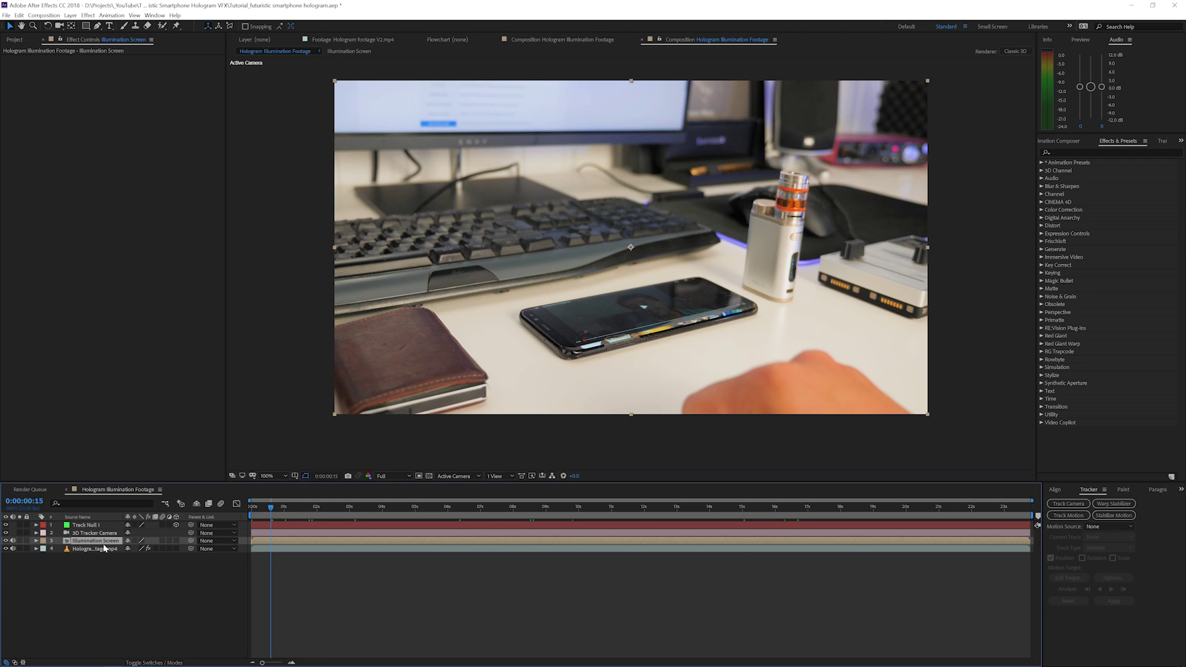
{"action": "left_click", "coordinate": [147, 663]}
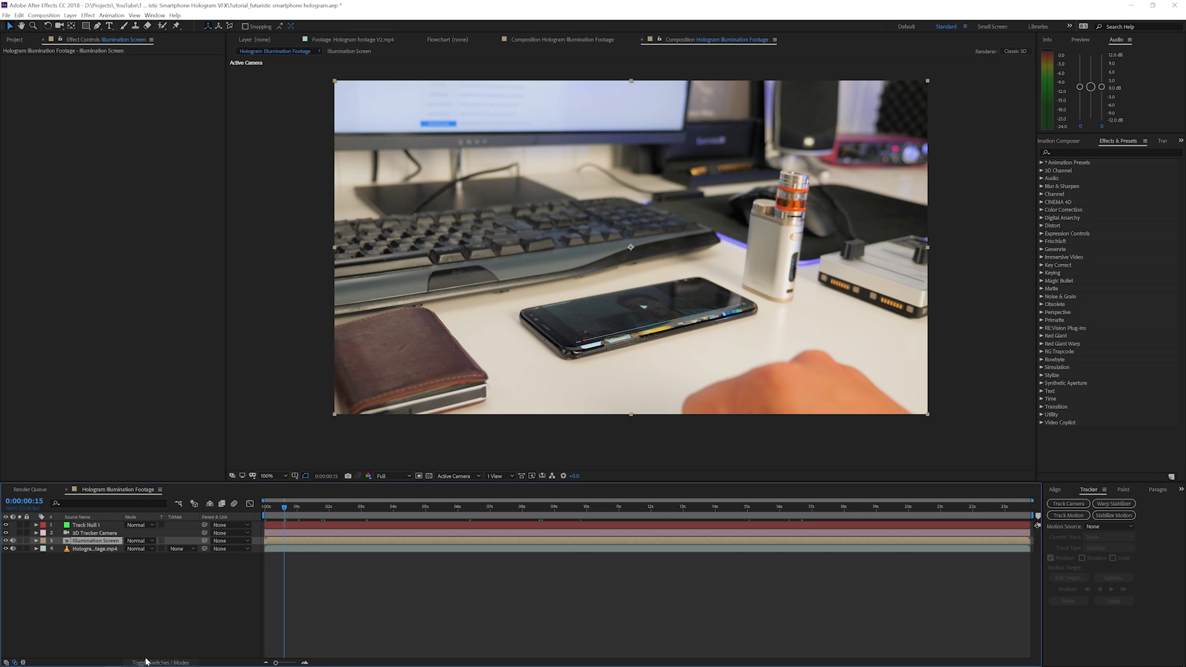
{"action": "left_click", "coordinate": [139, 542]}
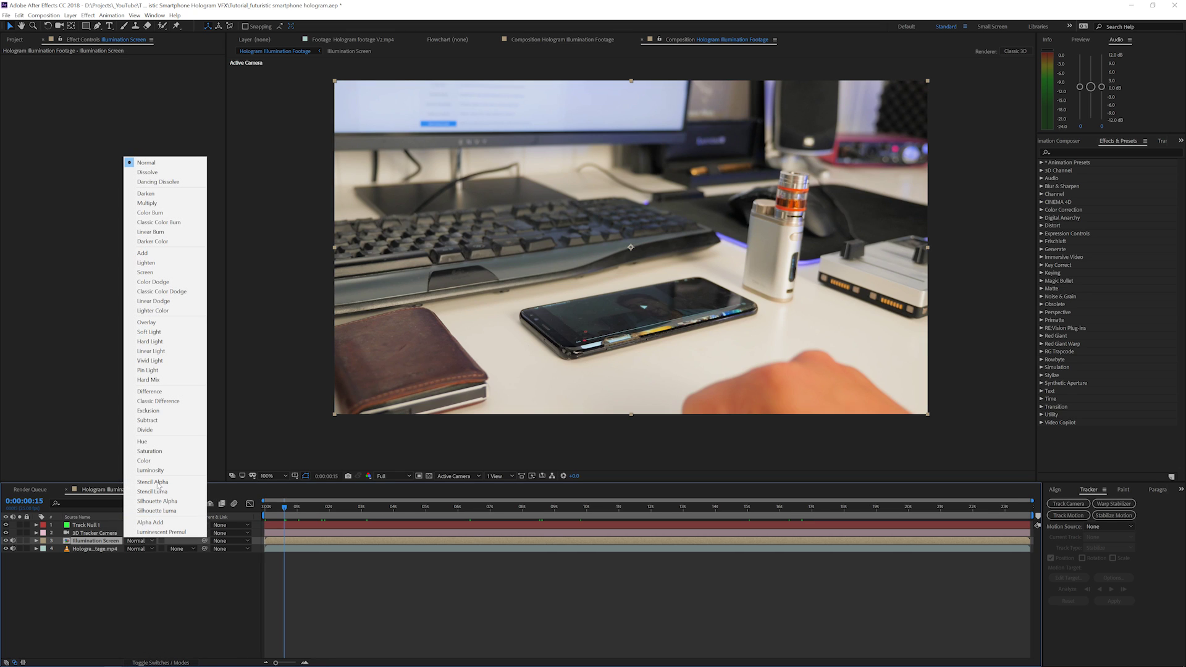
{"action": "left_click", "coordinate": [149, 275]}
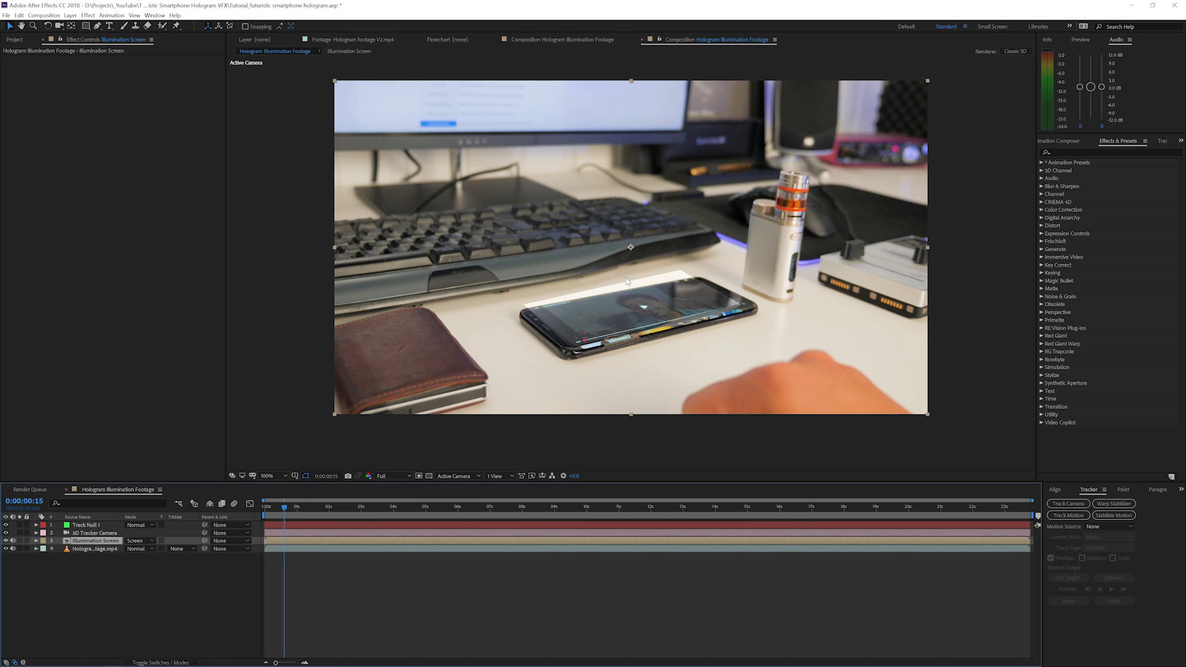
- Keyframe the Illumination Screen layer's opacity to fade in from 0:00:03:14 to 100% at 0:00:04:00
{"action": "left_click_drag", "start_coordinate": [303, 510], "coordinate": [328, 526]}
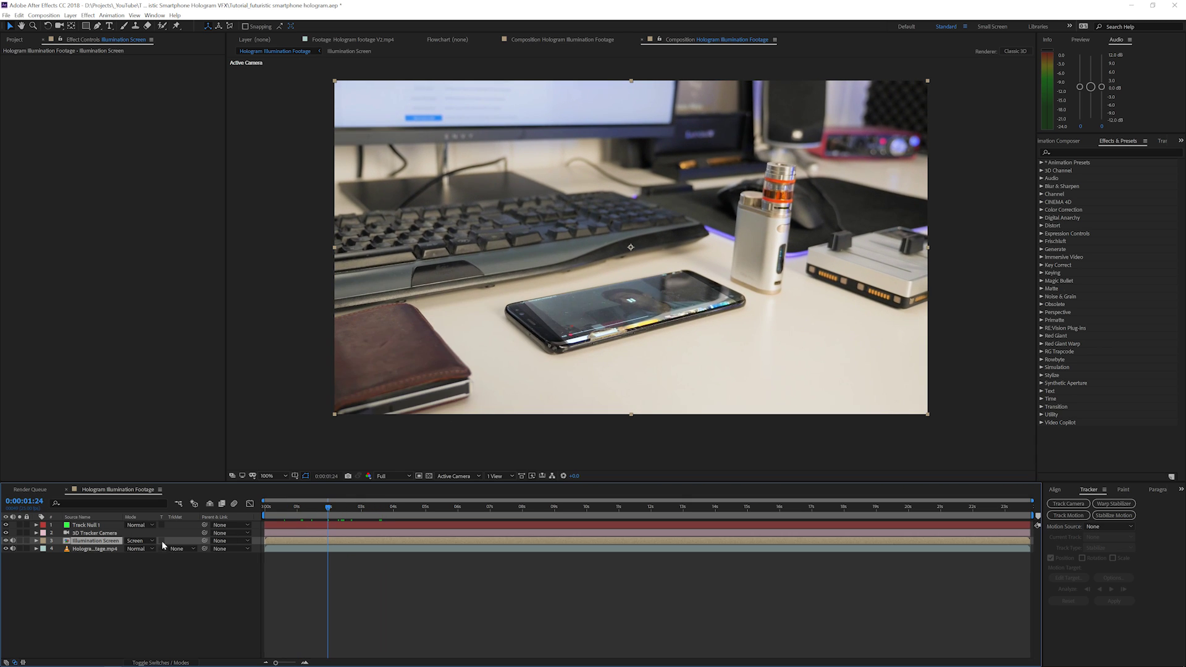
{"action": "key", "text": "t"}
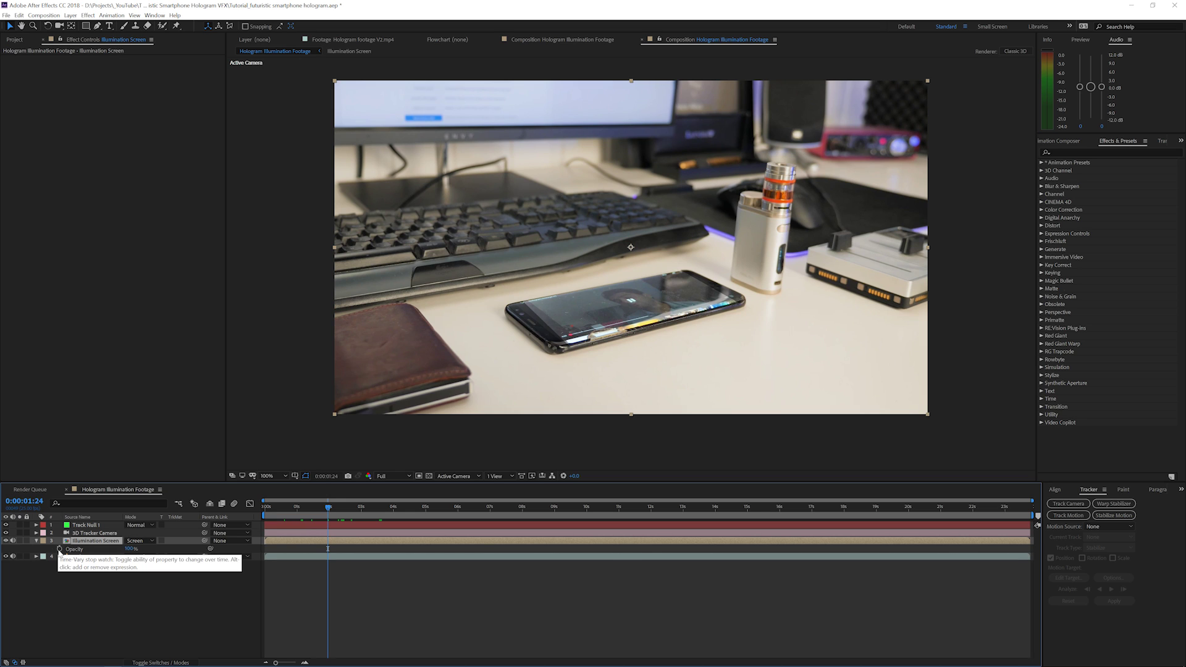
{"action": "left_click_drag", "start_coordinate": [330, 508], "coordinate": [394, 511]}
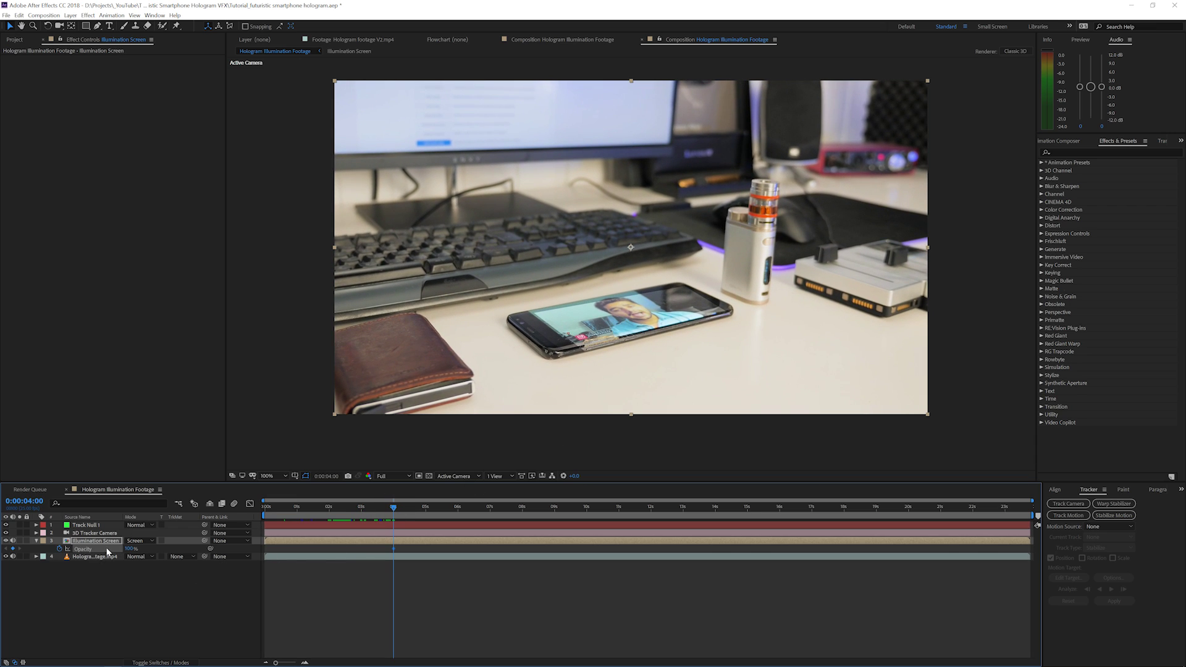
{"action": "left_click_drag", "start_coordinate": [381, 513], "coordinate": [378, 510]}
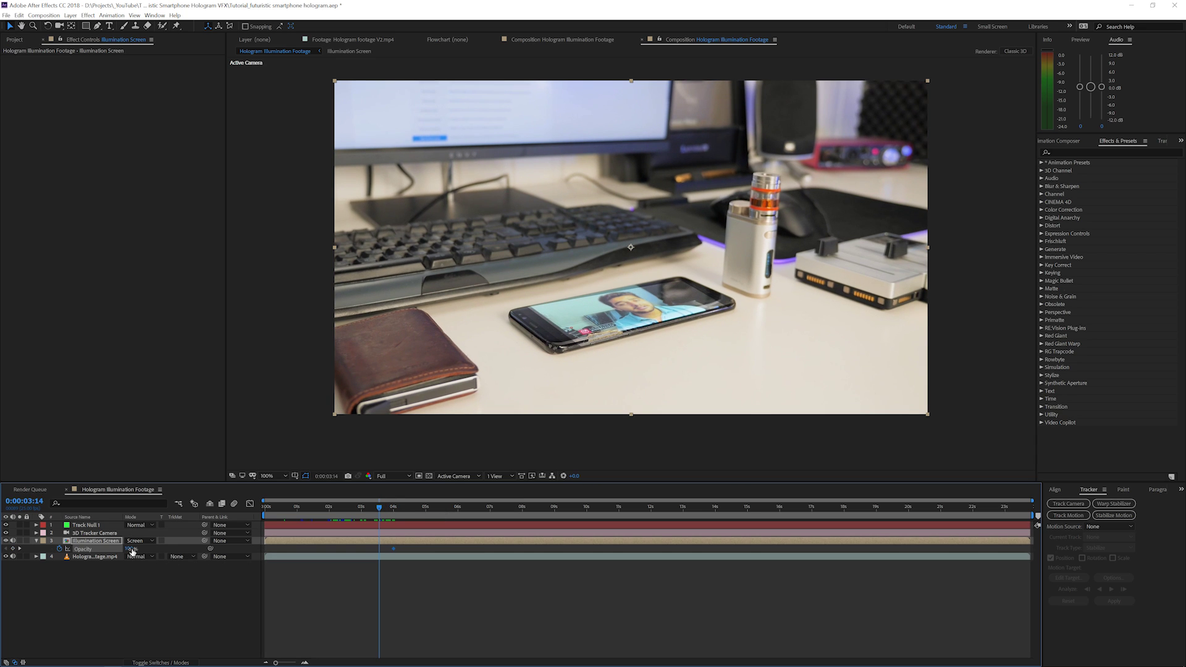
{"action": "key", "text": "Return"}
{"action": "key", "text": "u"}
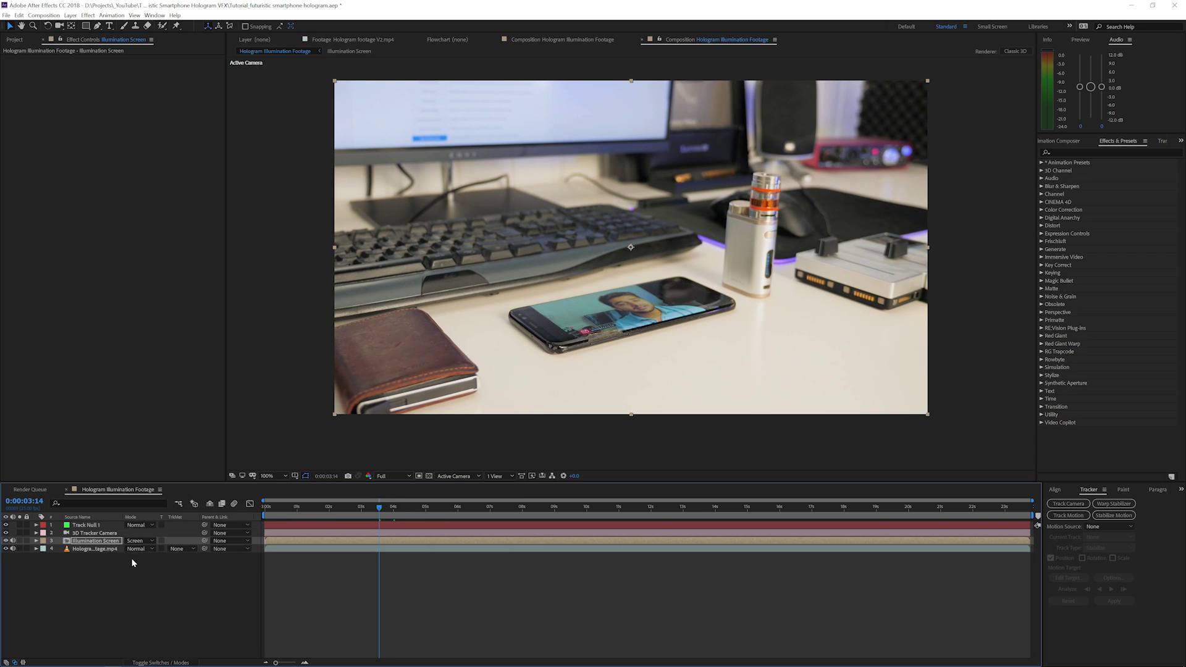
- Feather the phone screen mask inside the Illumination Screen composition and check the blend in the main composition up to 0:00:08:08
{"action": "double_click", "coordinate": [113, 541]}
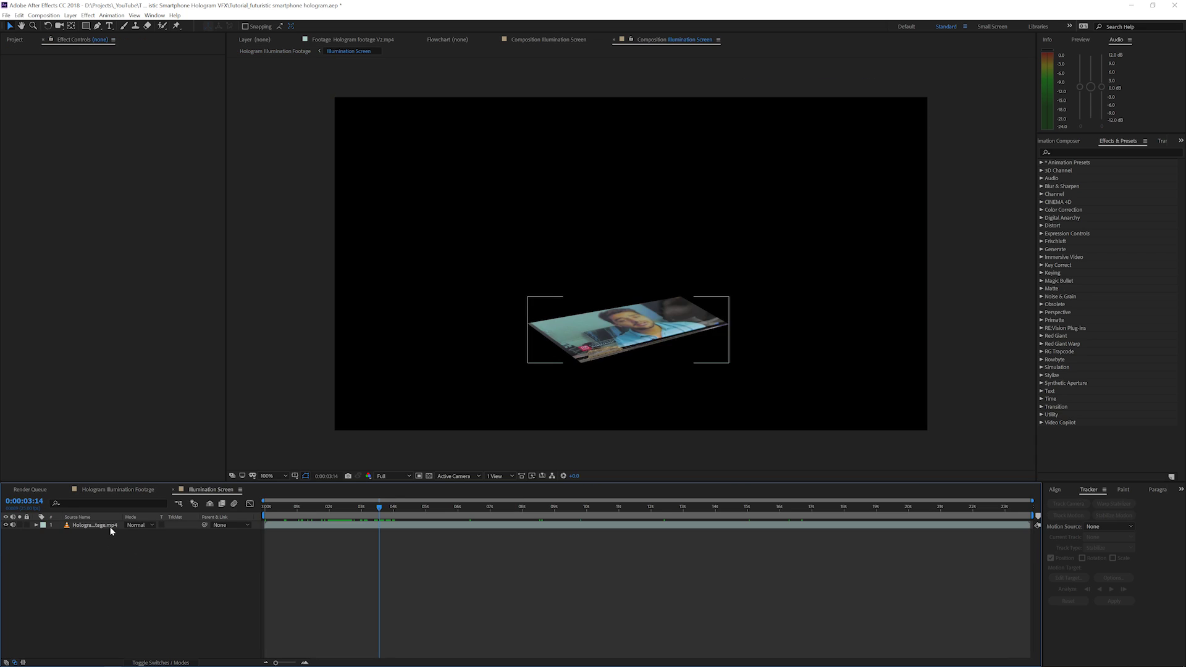
{"action": "left_click", "coordinate": [111, 530]}
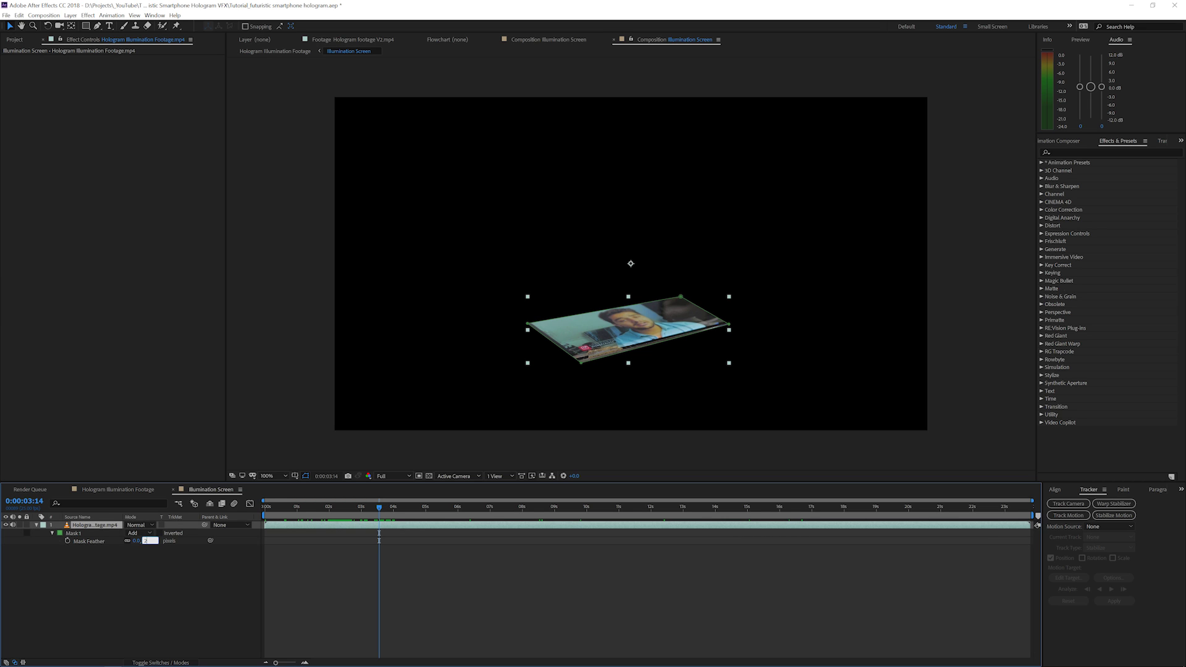
{"action": "type", "text": "2"}
{"action": "key", "text": "Return"}
{"action": "left_click", "coordinate": [147, 583]}
{"action": "left_click", "coordinate": [137, 490]}
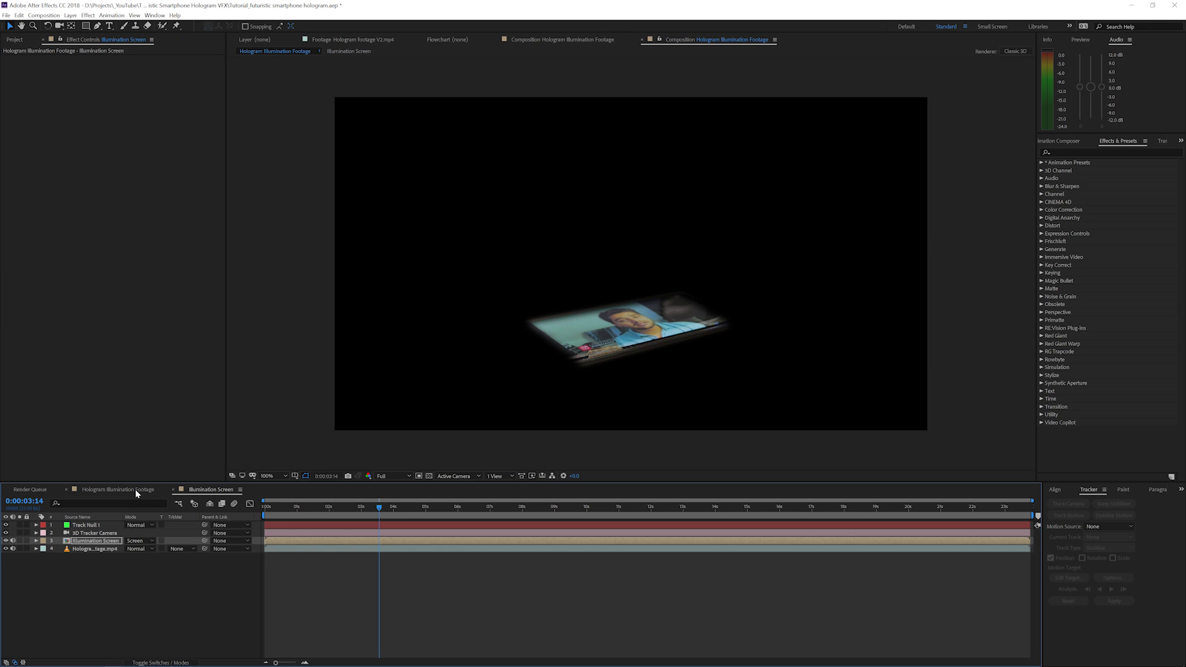
{"action": "left_click_drag", "start_coordinate": [389, 513], "coordinate": [534, 515]}
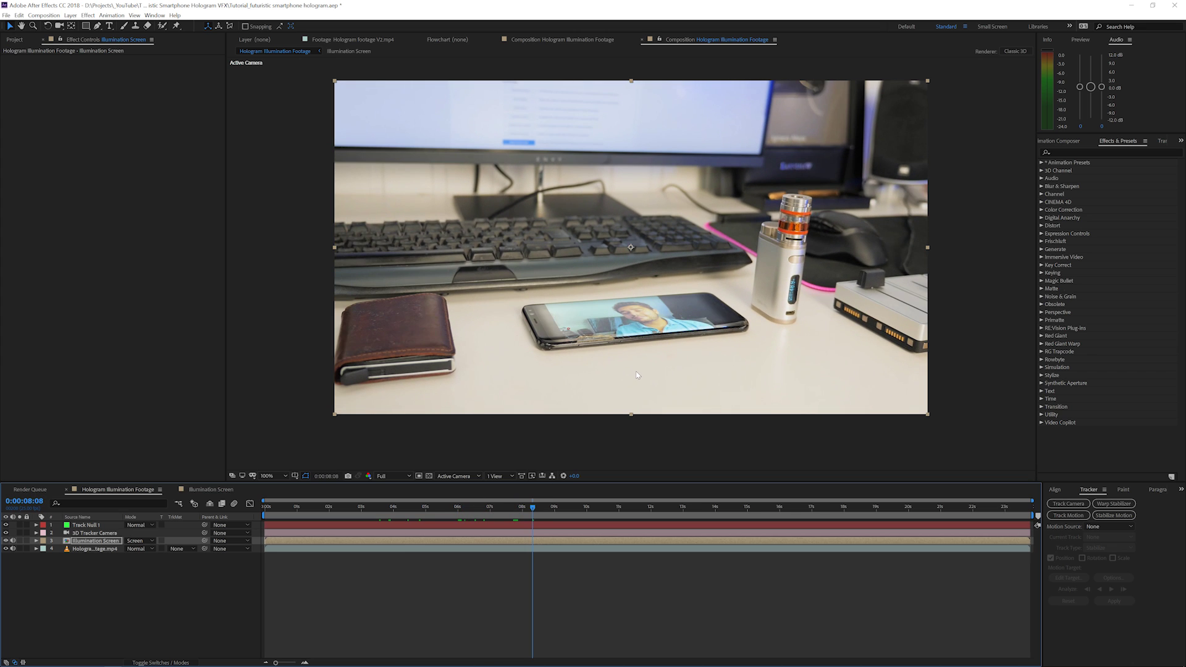
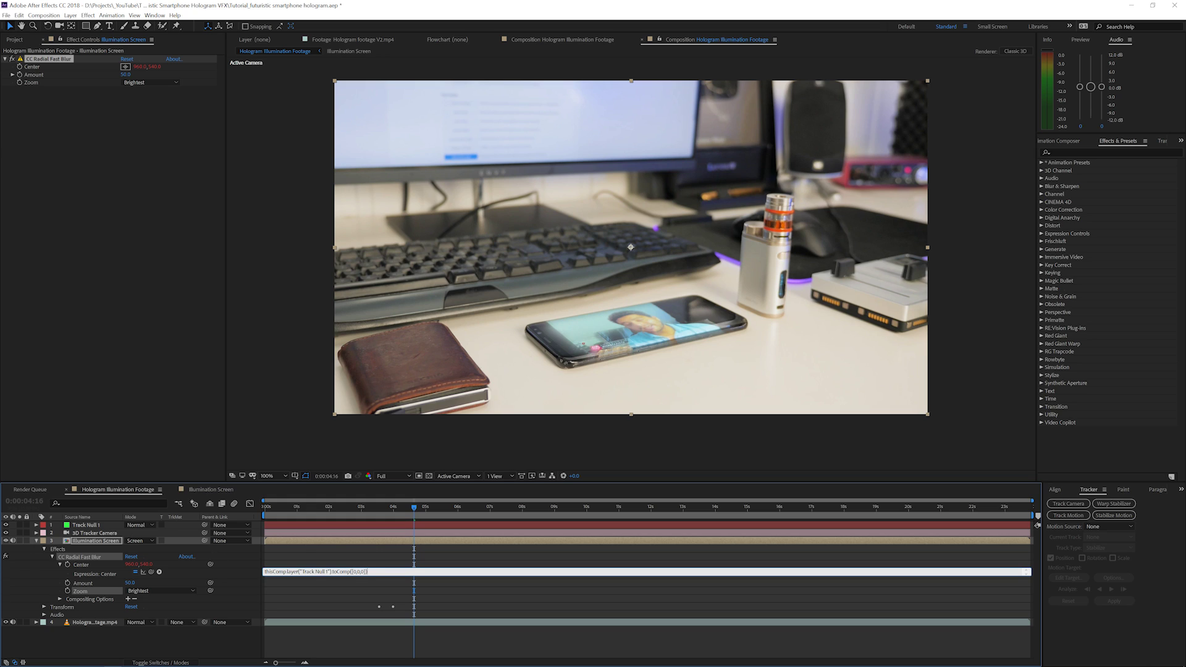
- Confirm the CC Radial Fast Blur Center expression tied to Track Null 1, and duplicate that null under the name Secondary
{"action": "left_click", "coordinate": [365, 554]}
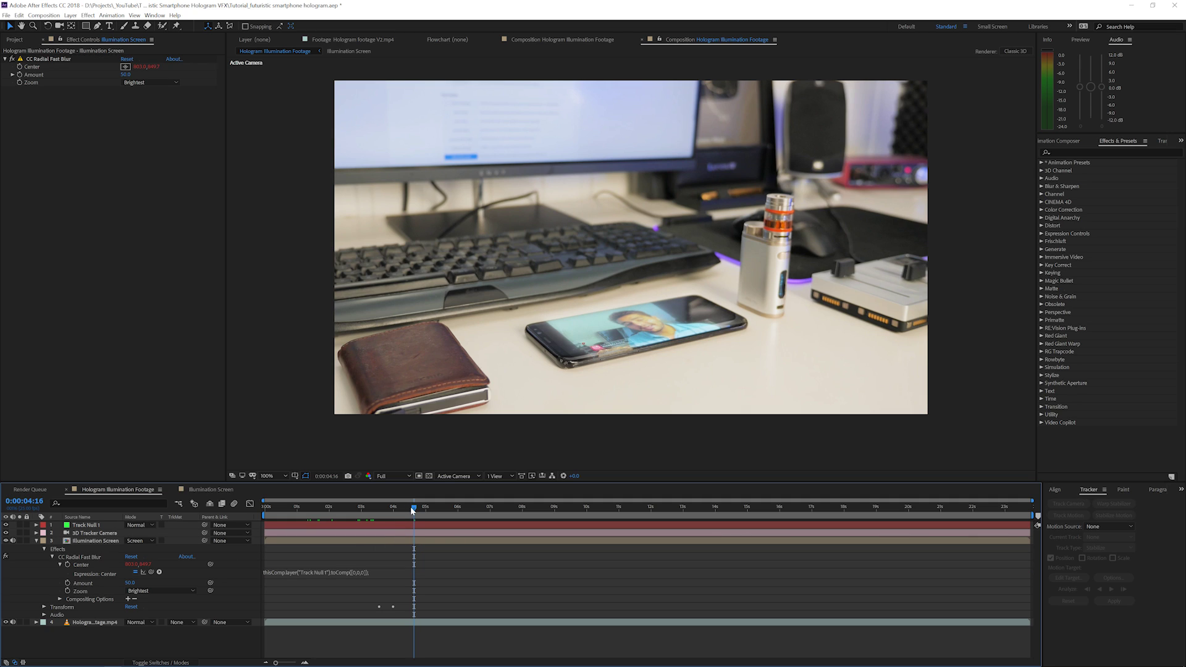
{"action": "left_click", "coordinate": [90, 525]}
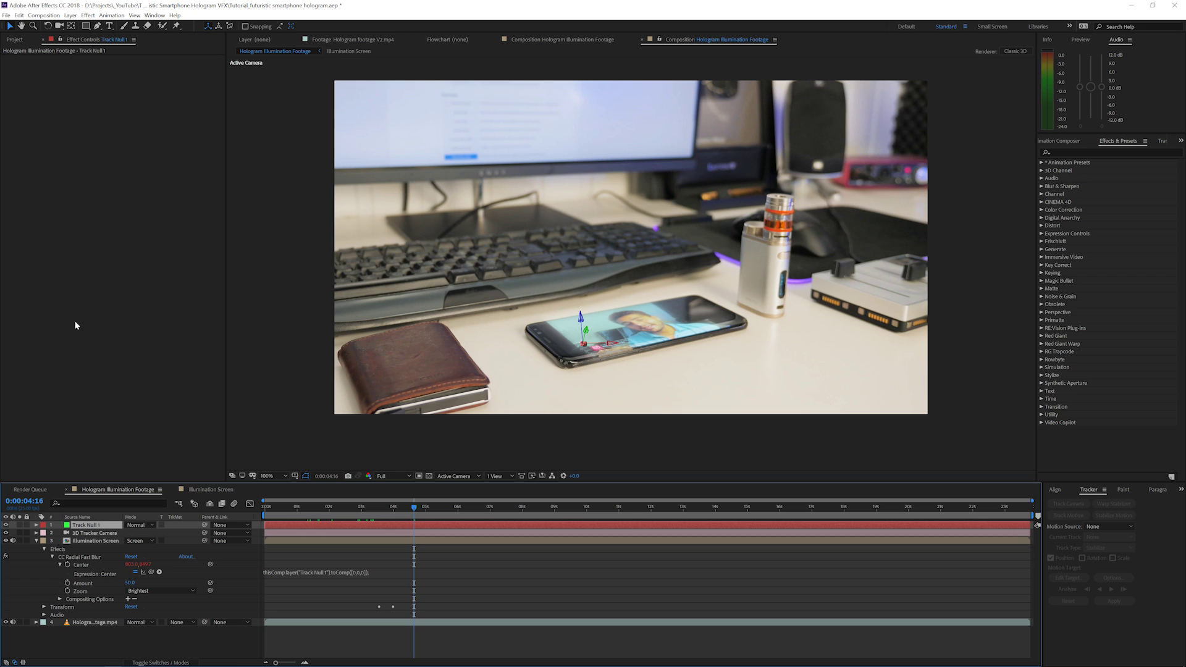
{"action": "left_click", "coordinate": [19, 15]}
{"action": "left_click", "coordinate": [50, 128]}
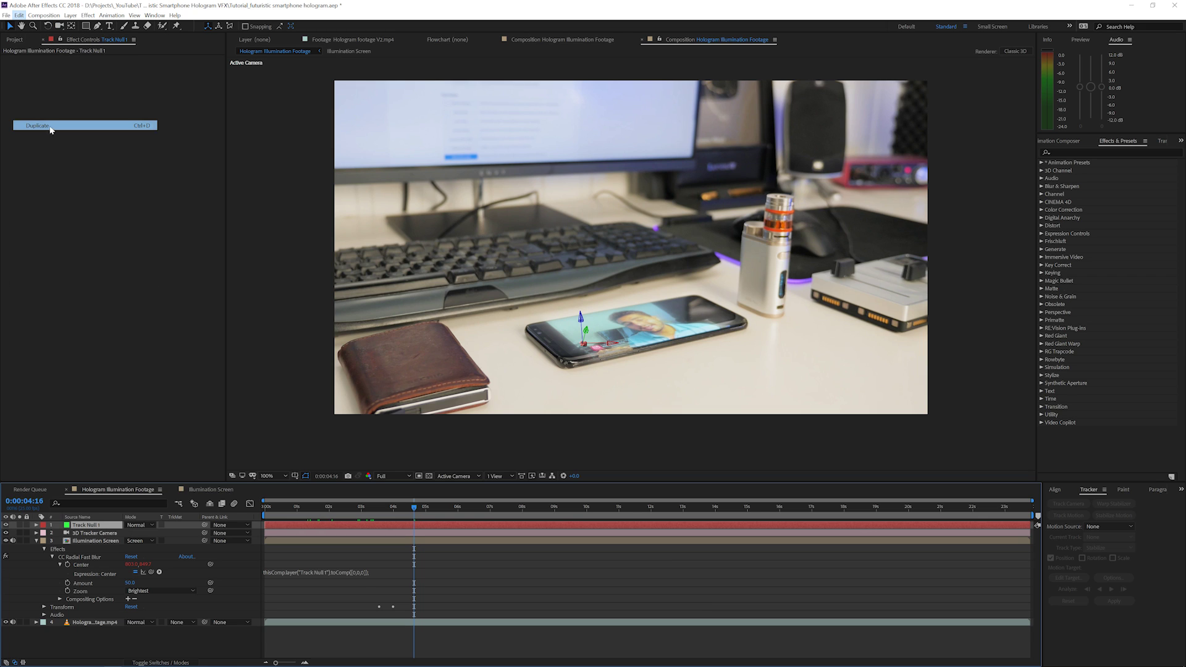
{"action": "key", "text": "Return"}
{"action": "type", "text": "Secon"}
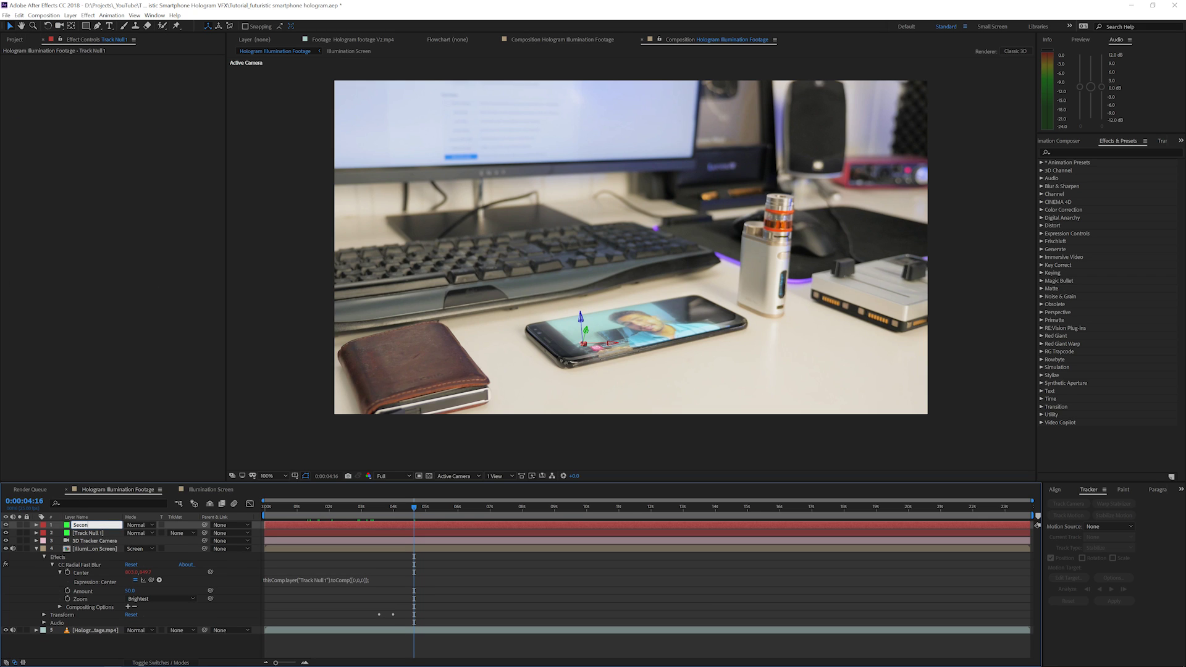
{"action": "type", "text": "dary"}
{"action": "key", "text": "Return"}
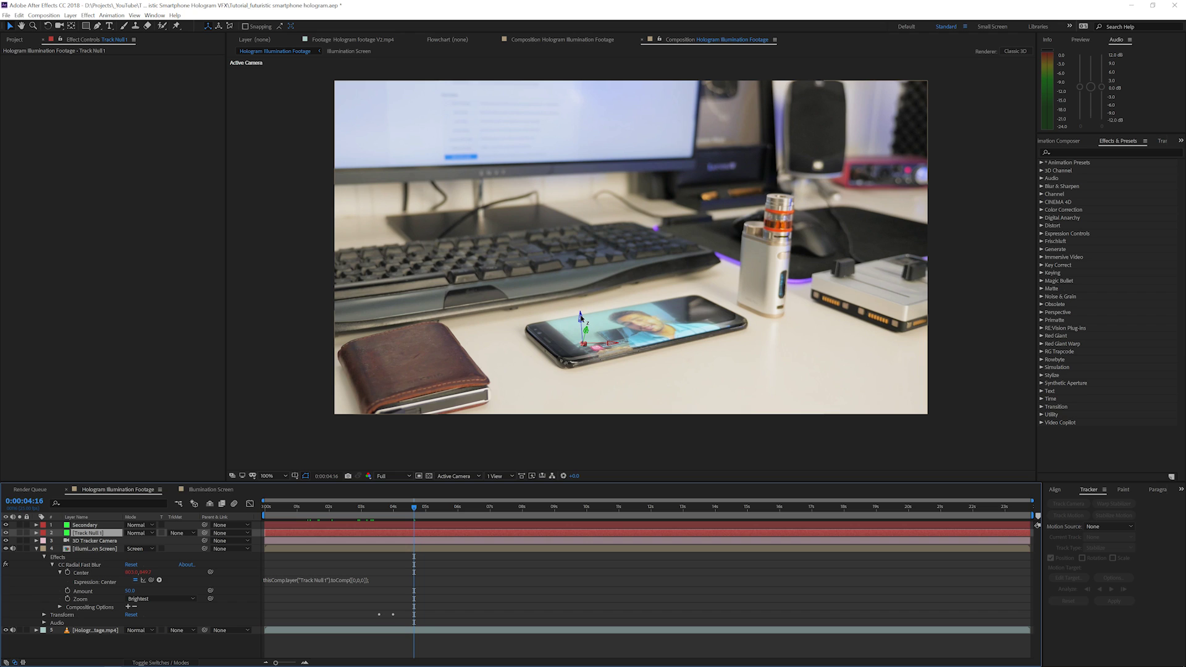
- Move Track Null 1 onto the desk in front of the phone and set the CC Radial Fast Blur Amount to 95
{"action": "left_click_drag", "start_coordinate": [581, 318], "coordinate": [598, 413]}
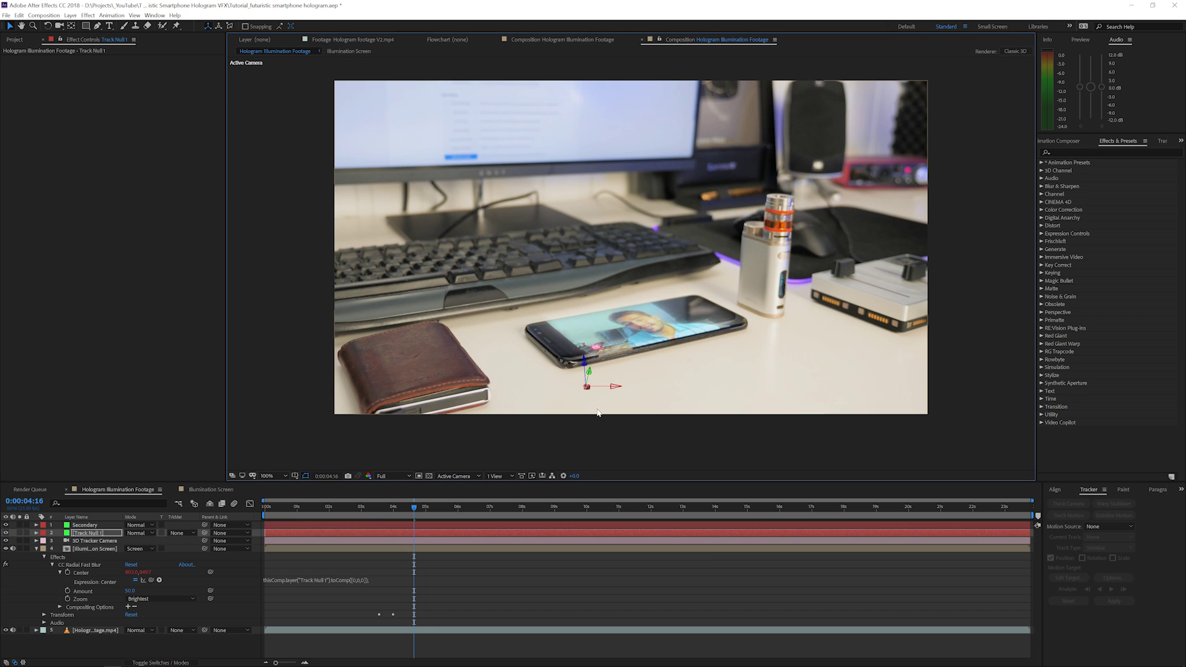
{"action": "left_click", "coordinate": [69, 570]}
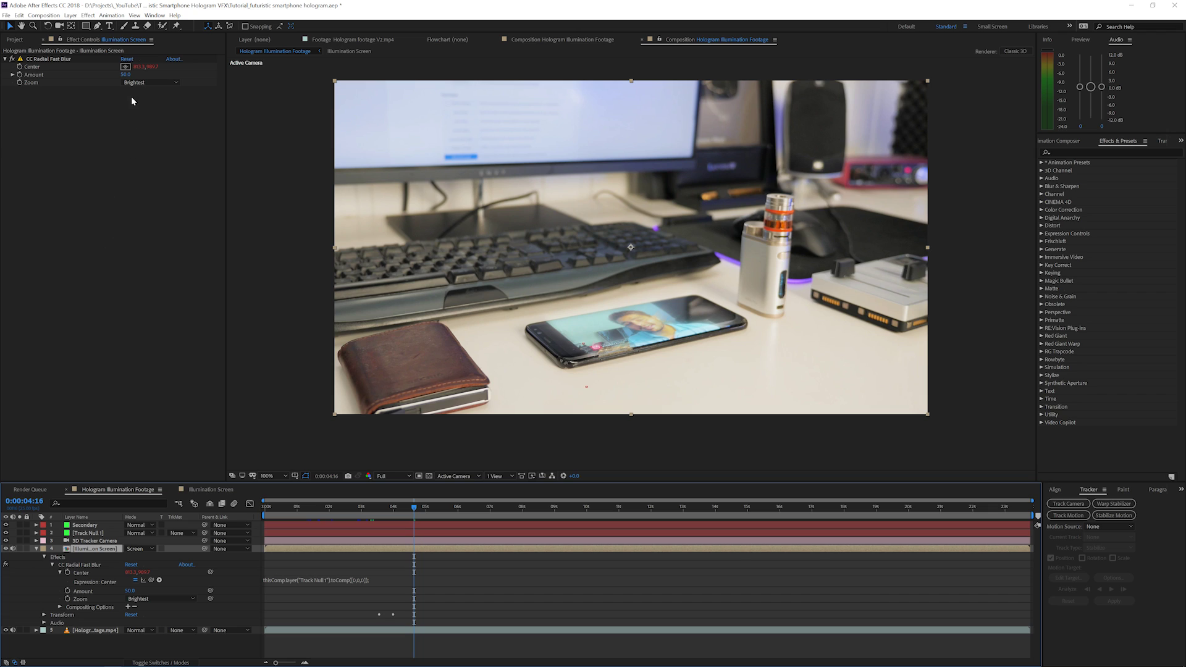
{"action": "left_click", "coordinate": [126, 74]}
{"action": "type", "text": "95"}
{"action": "key", "text": "Return"}
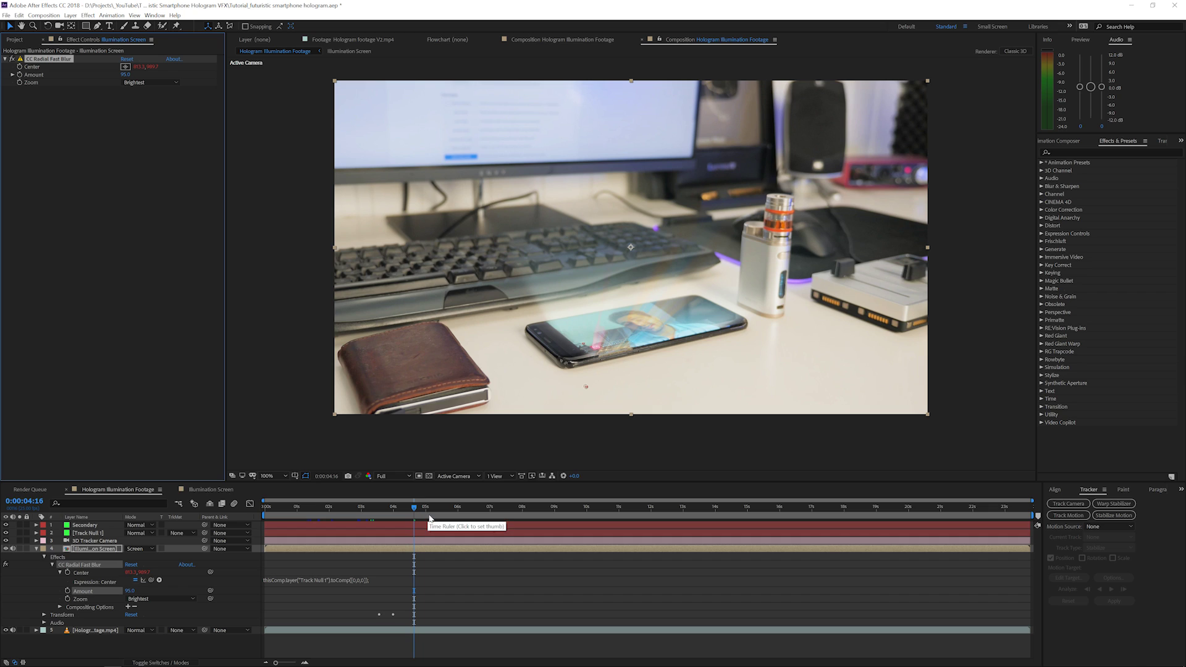
- Reposition Track Null 1 near the middle of the phone's front edge, adjusting it at 0:00:04:16 and 0:00:14:01
{"action": "left_click", "coordinate": [87, 533]}
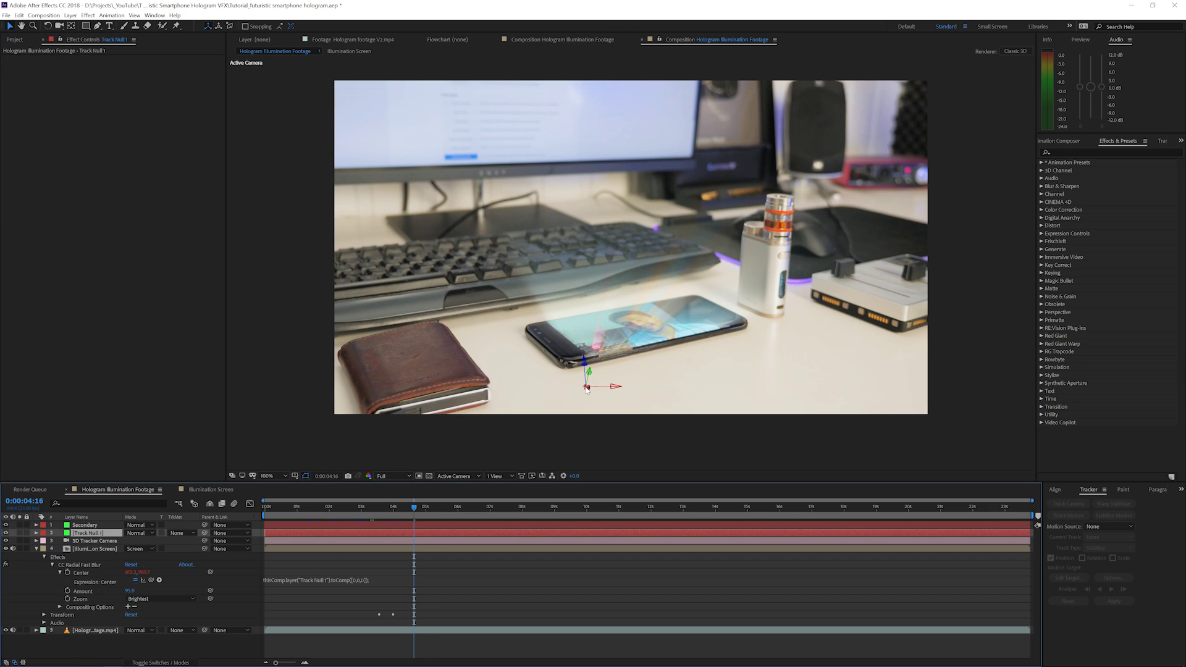
{"action": "left_click_drag", "start_coordinate": [587, 388], "coordinate": [616, 359]}
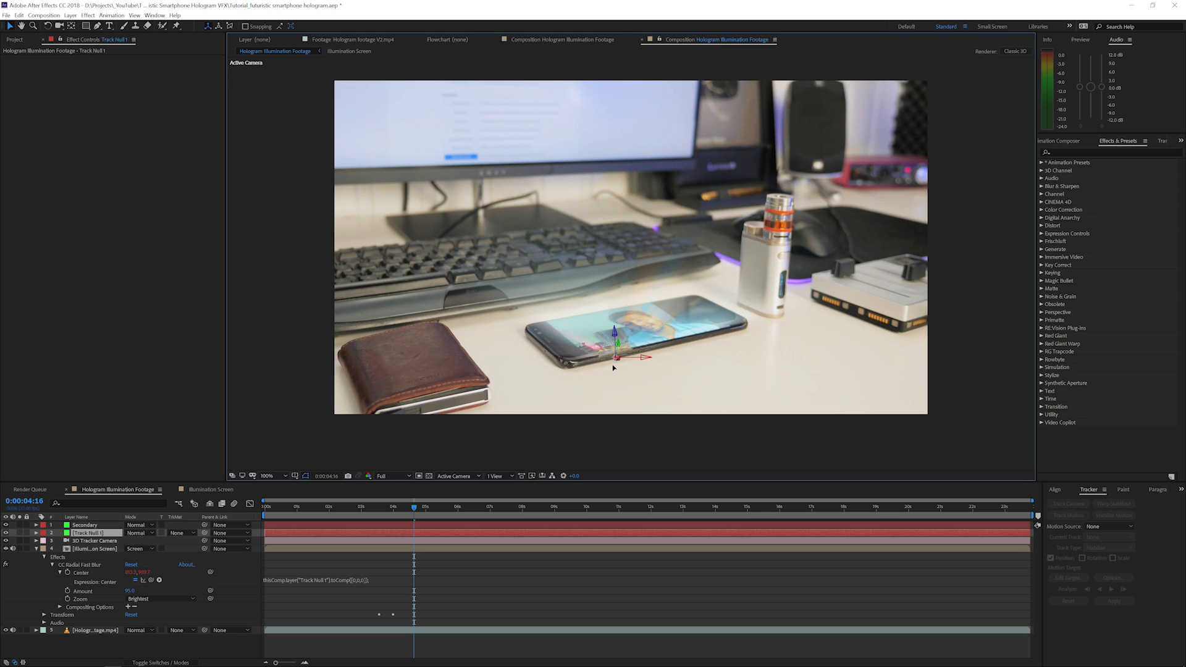
{"action": "left_click_drag", "start_coordinate": [386, 508], "coordinate": [717, 543]}
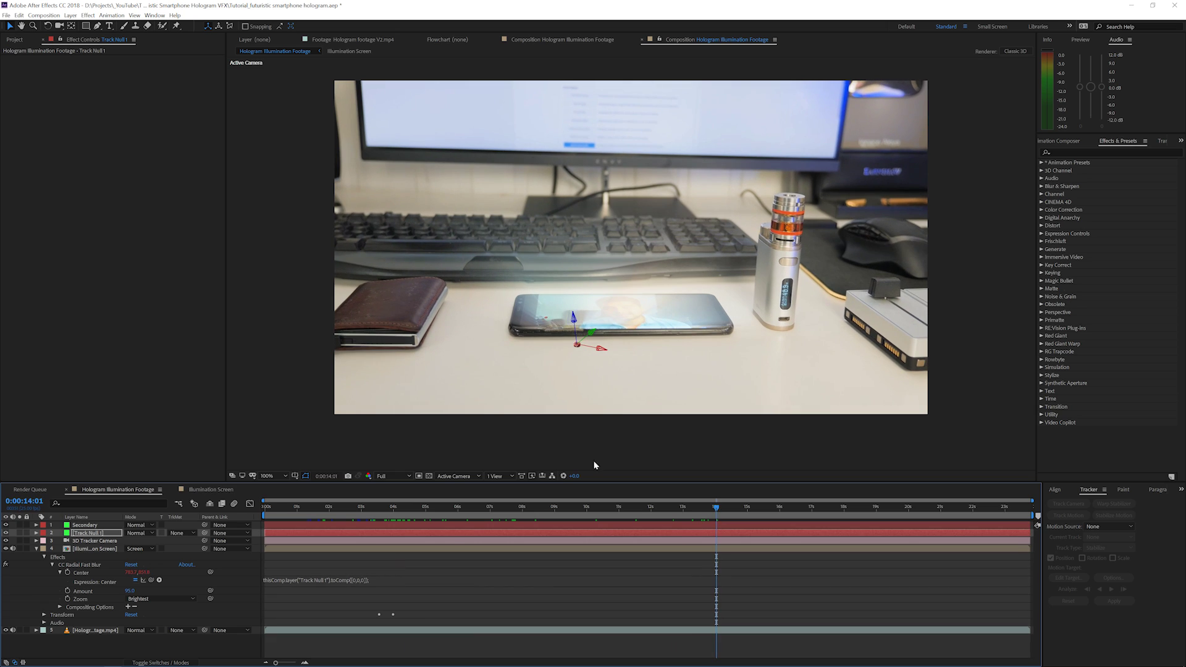
{"action": "left_click_drag", "start_coordinate": [578, 344], "coordinate": [613, 347]}
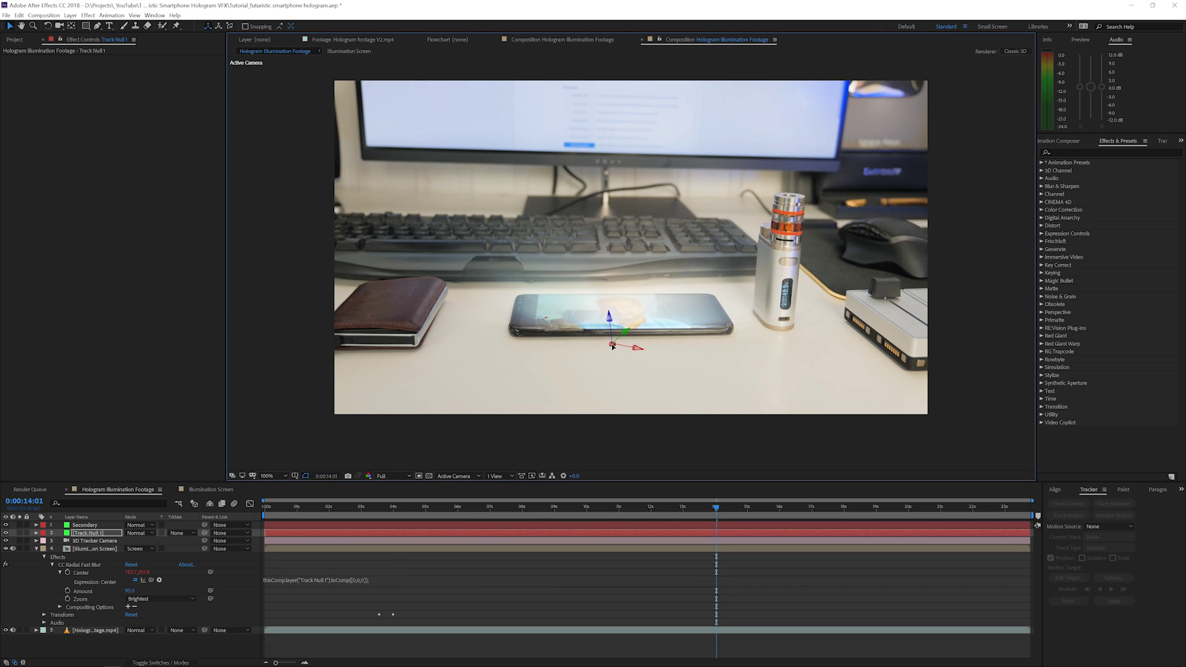
- Raise the Illumination Screen layer's CC Radial Fast Blur Amount to just below 100
{"action": "left_click", "coordinate": [97, 551]}
{"action": "left_click_drag", "start_coordinate": [126, 74], "coordinate": [265, 70]}
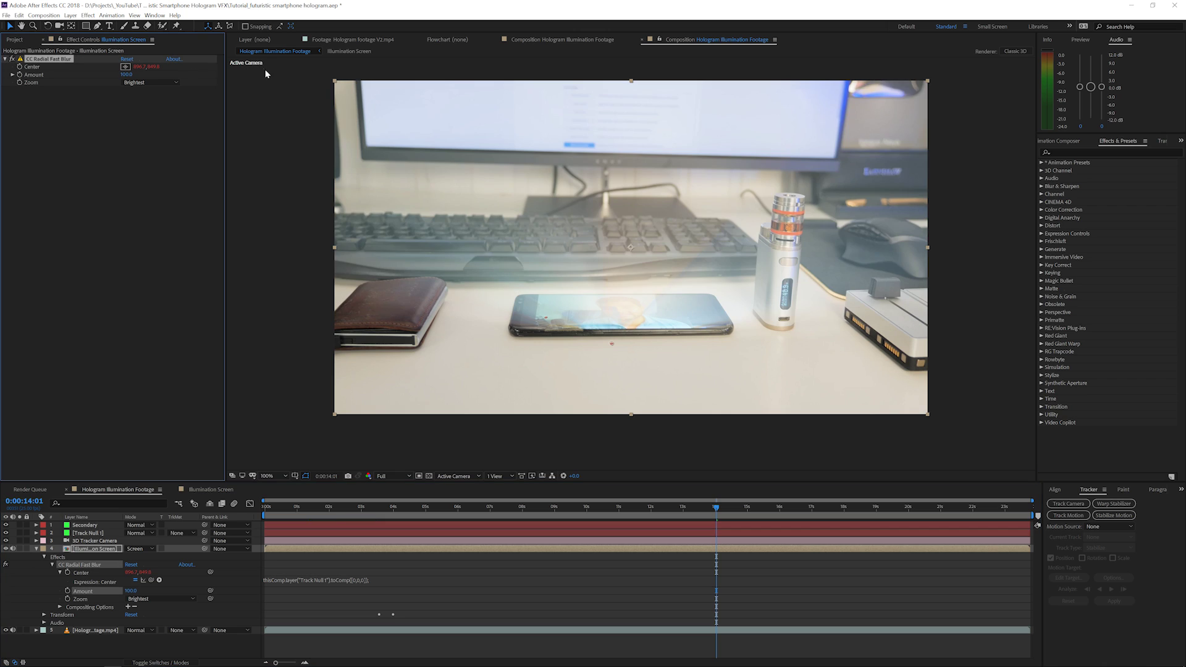
{"action": "left_click_drag", "start_coordinate": [126, 75], "coordinate": [126, 74]}
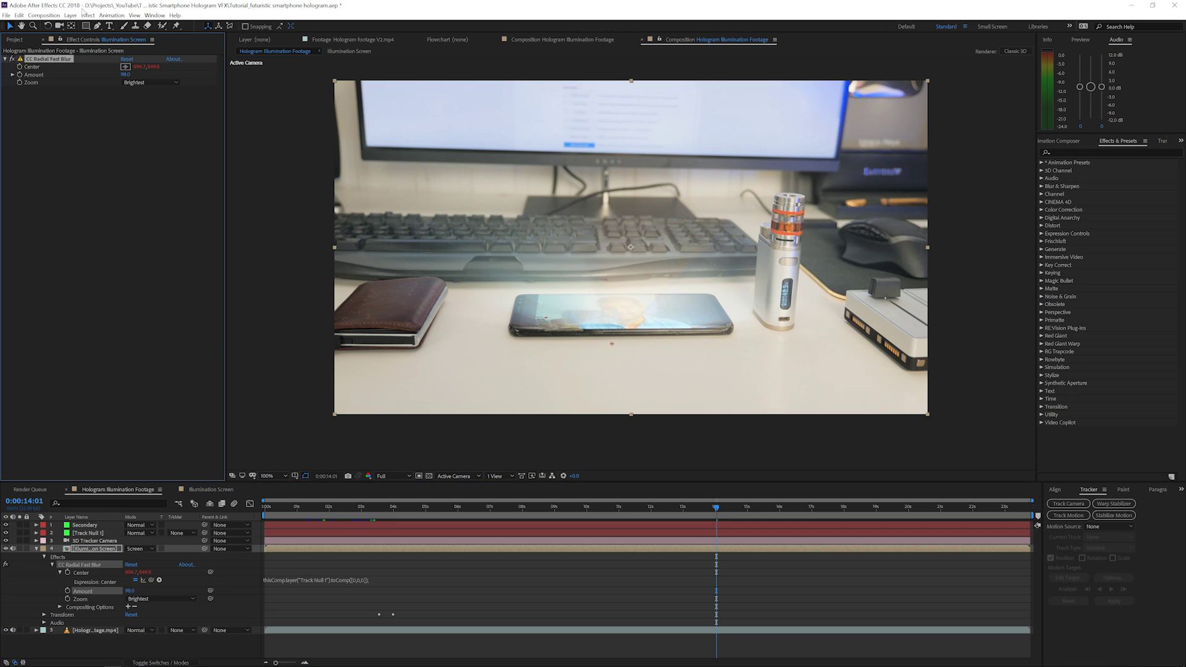
- Add a Curves effect to the Illumination Screen layer, shape a gentle RGB S-curve, and check the glow at 0:00:04:13
{"action": "left_click", "coordinate": [88, 15]}
{"action": "mouse_move", "coordinate": [142, 104]}
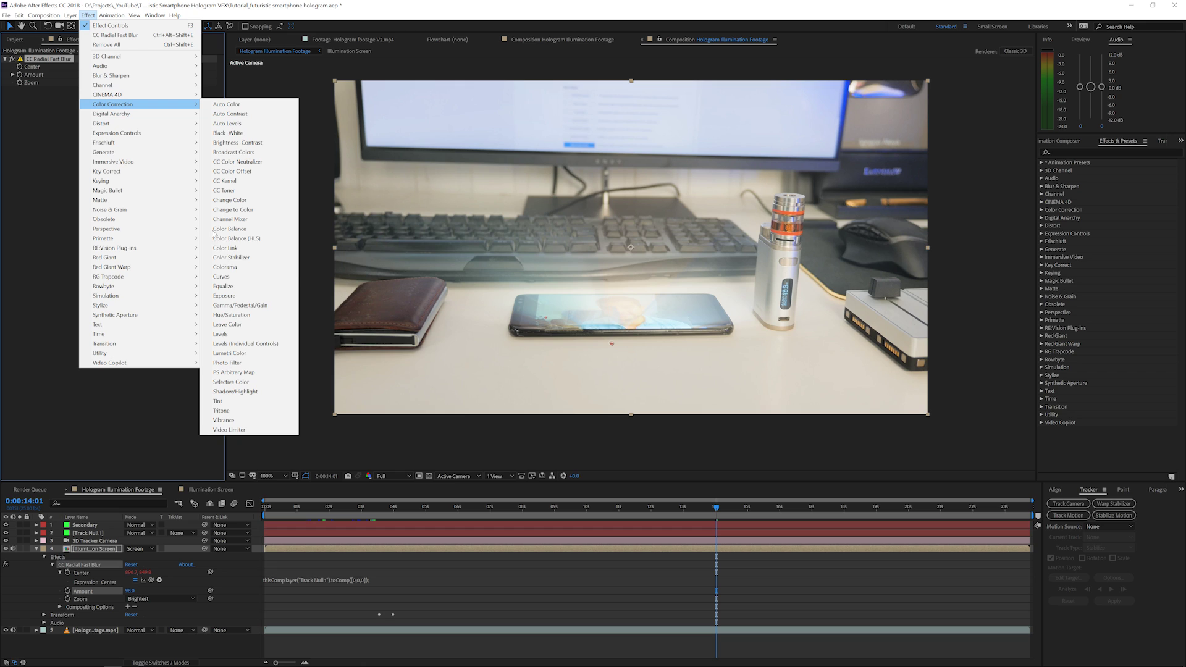
{"action": "left_click", "coordinate": [221, 277]}
{"action": "left_click_drag", "start_coordinate": [94, 168], "coordinate": [94, 156]}
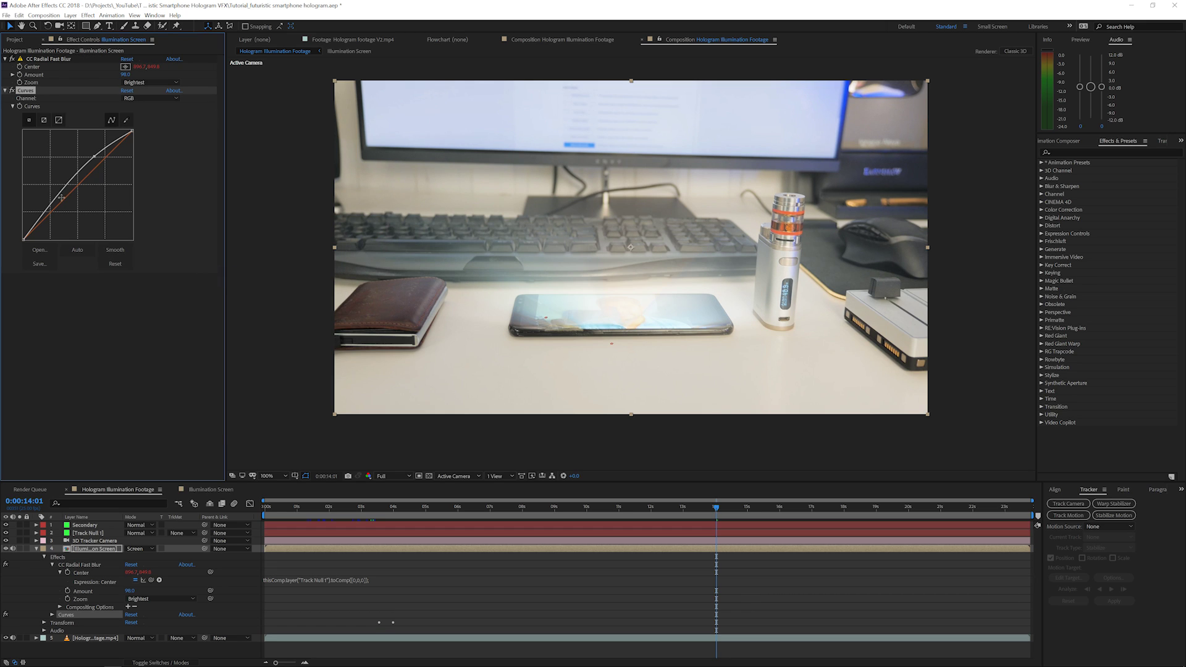
{"action": "left_click_drag", "start_coordinate": [61, 197], "coordinate": [60, 210]}
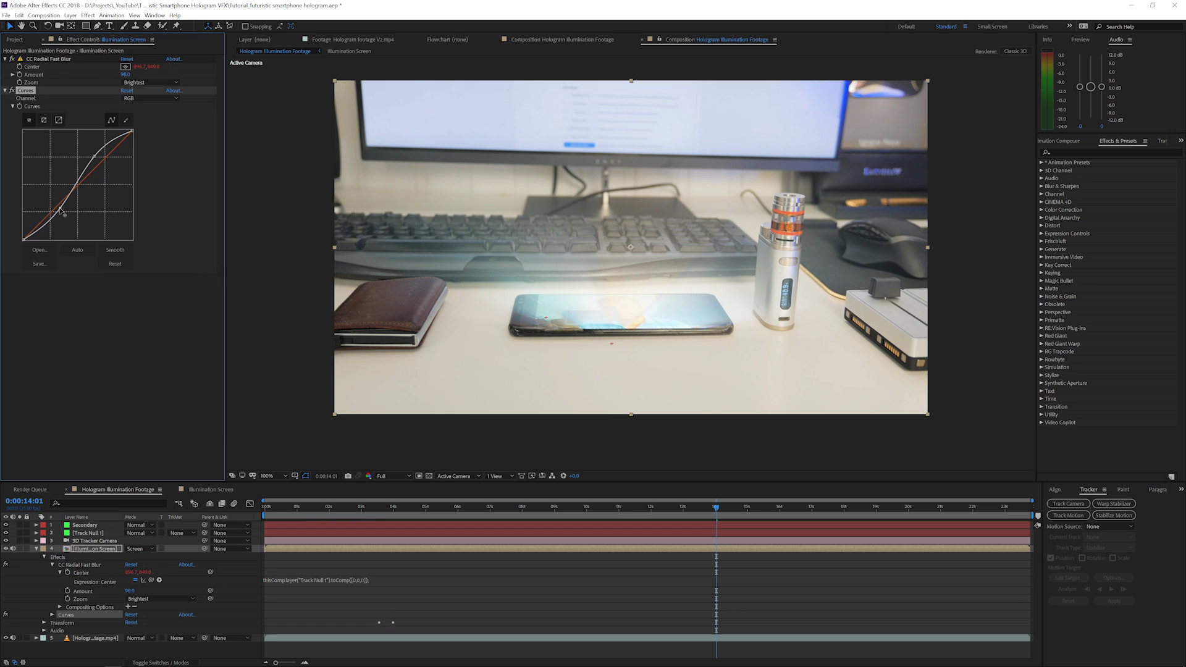
{"action": "left_click_drag", "start_coordinate": [660, 518], "coordinate": [405, 535]}
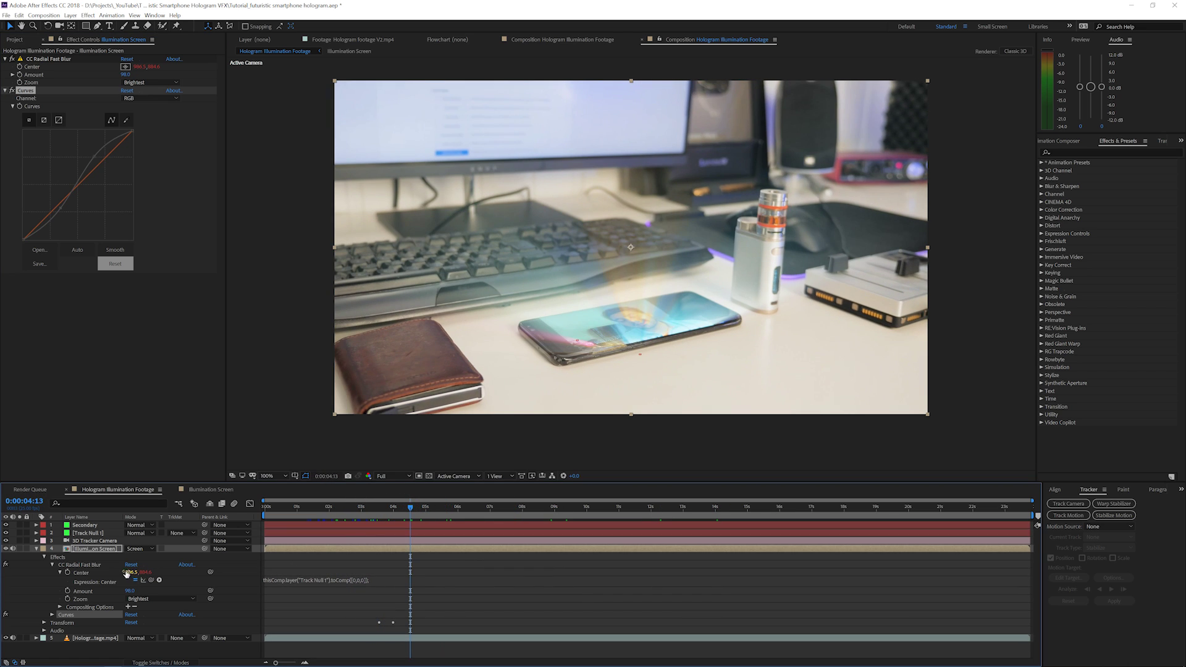
- Add Hologram footage V2.mp4 as the top layer of the Hologram Illumination Footage composition and preview it around 0:00:02:04
{"action": "left_click", "coordinate": [98, 550]}
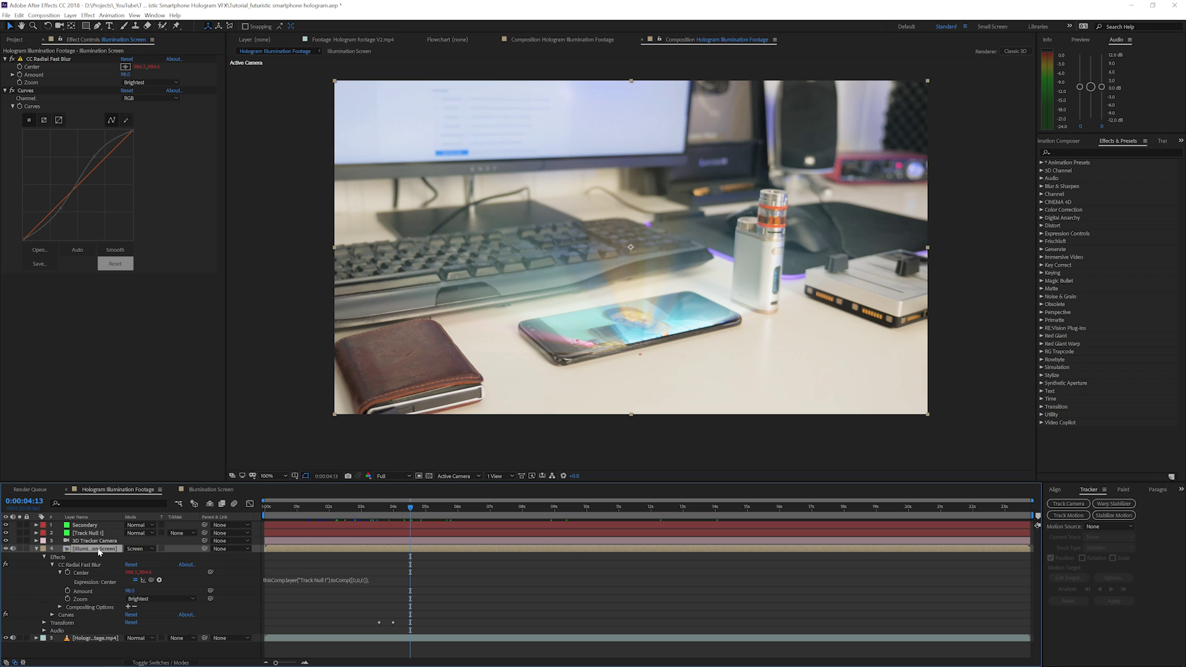
{"action": "left_click", "coordinate": [14, 39]}
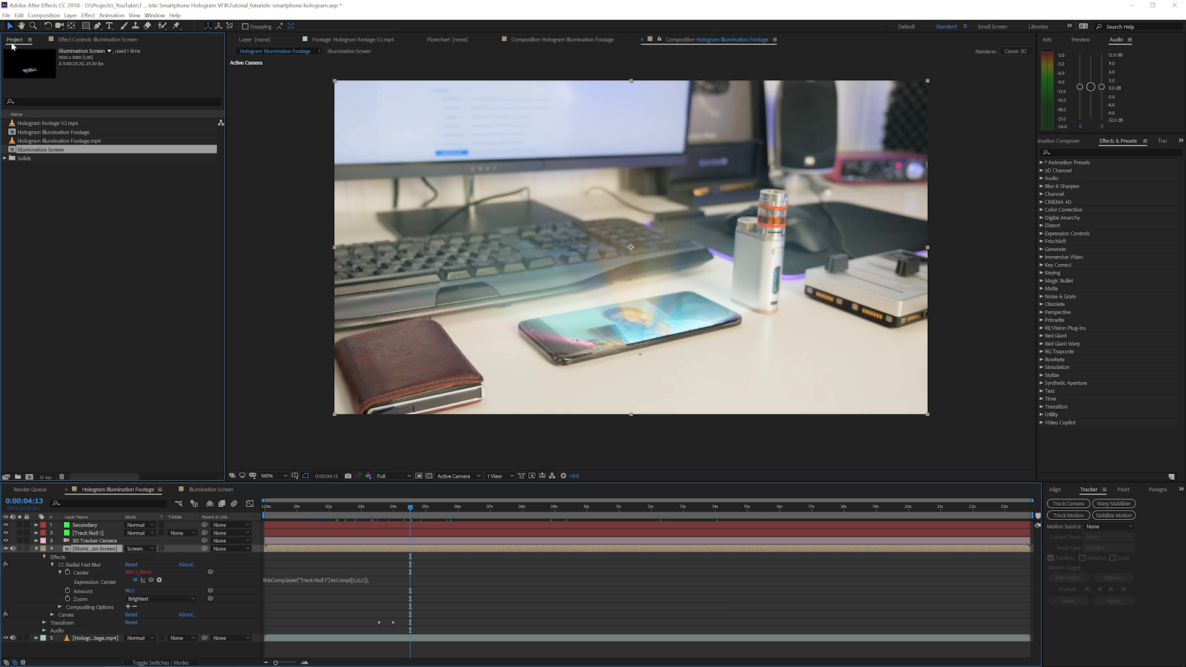
{"action": "left_click_drag", "start_coordinate": [58, 123], "coordinate": [85, 527]}
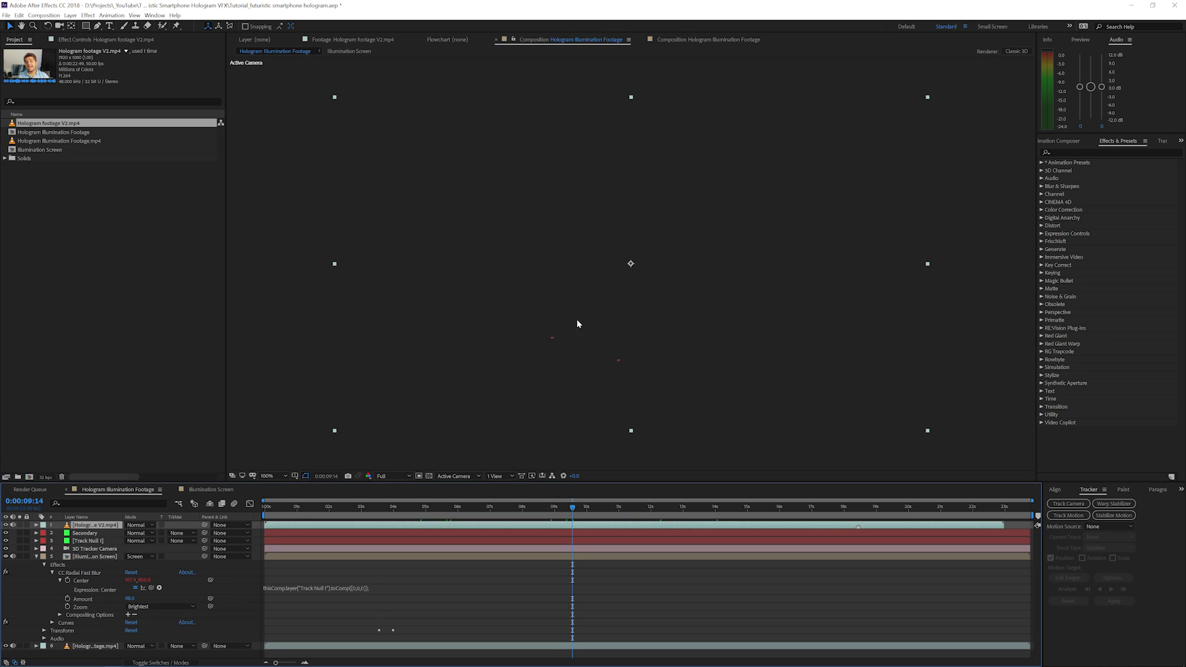
{"action": "left_click", "coordinate": [328, 507]}
{"action": "key", "text": "space"}
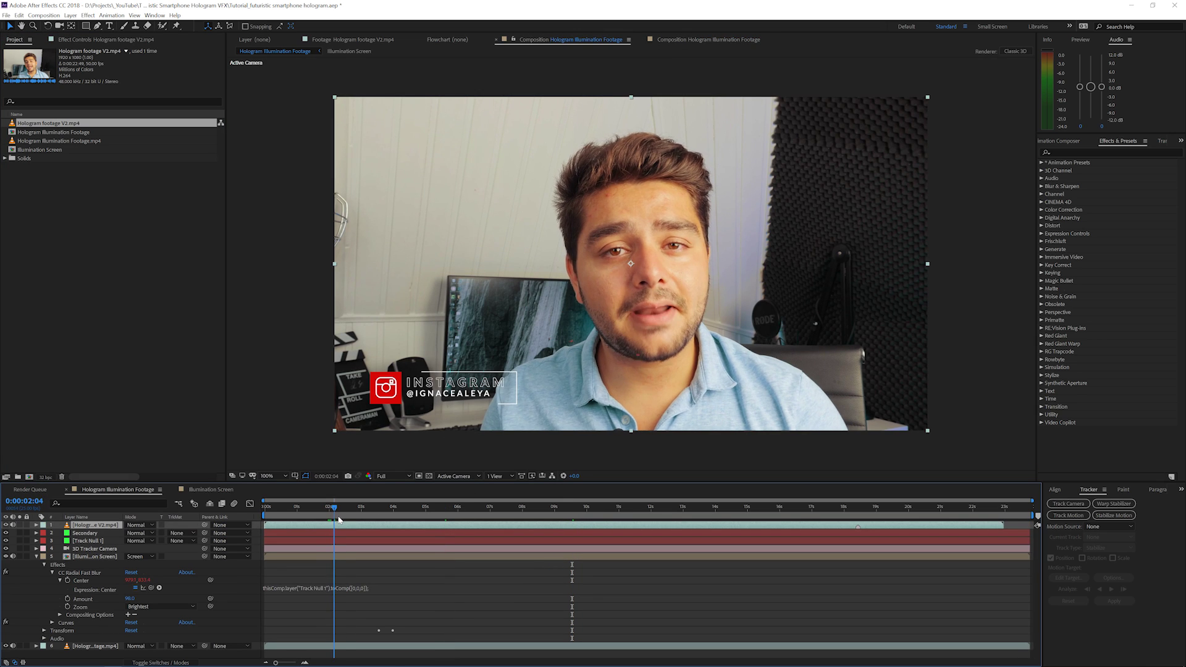
- Set the Hologram footage V2 layer's opacity to 50%, scale it to about a third, and move it above the phone
{"action": "key", "text": "t"}
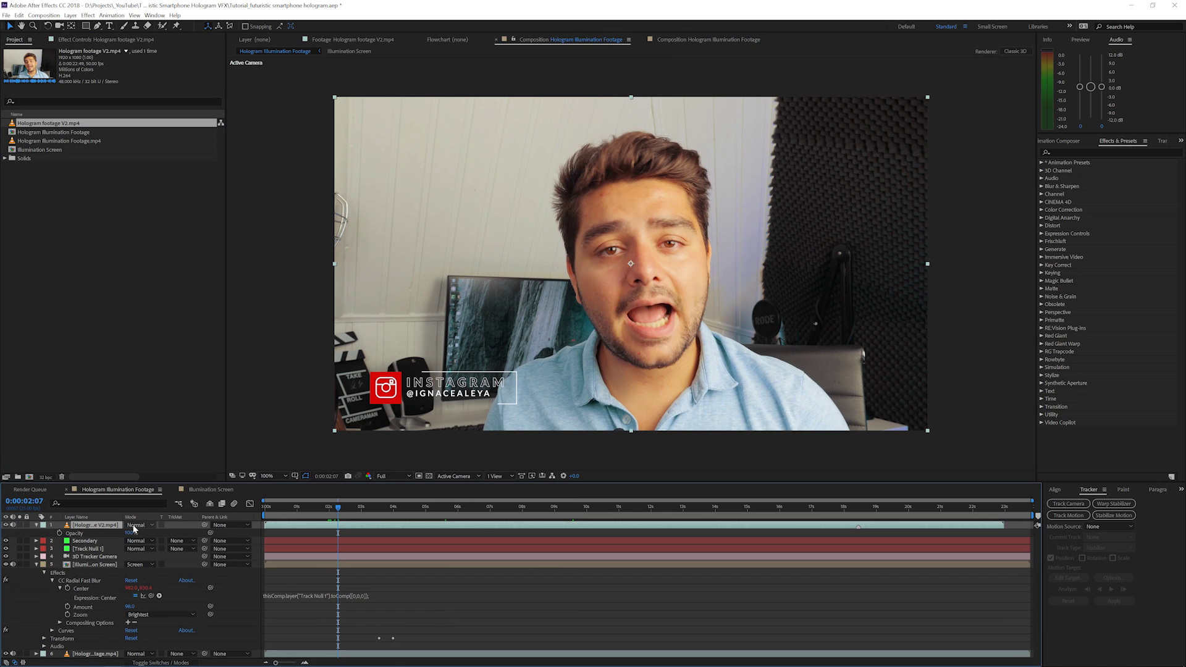
{"action": "left_click", "coordinate": [128, 532]}
{"action": "type", "text": "50"}
{"action": "key", "text": "Return"}
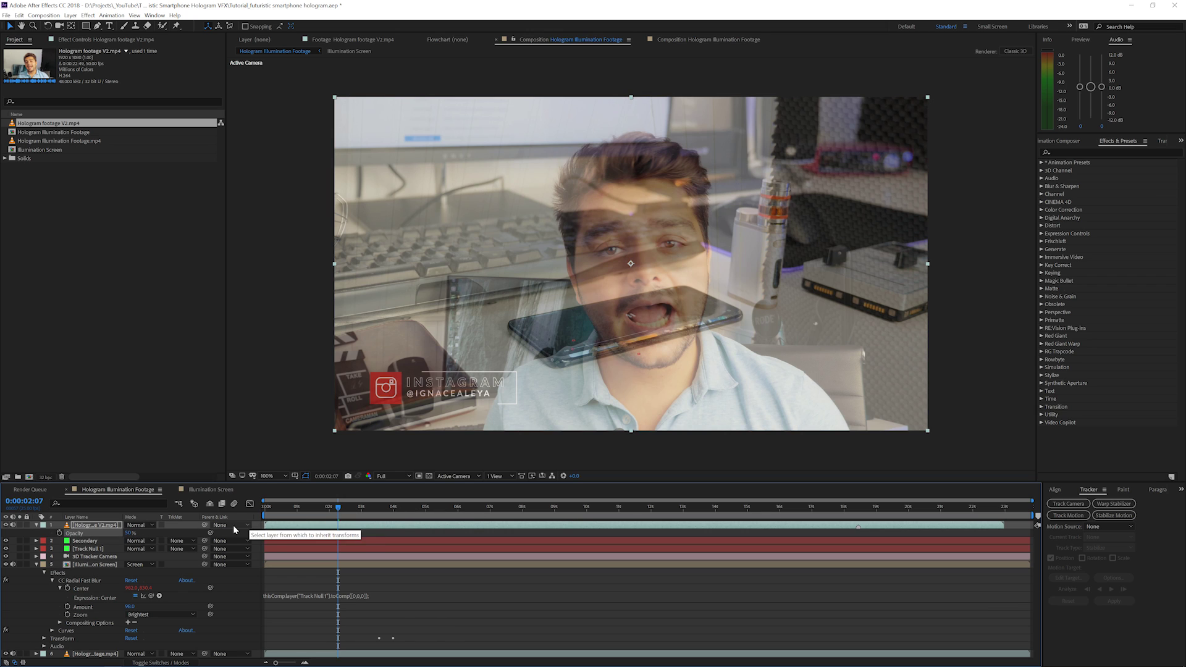
{"action": "left_click_drag", "start_coordinate": [335, 434], "coordinate": [533, 319]}
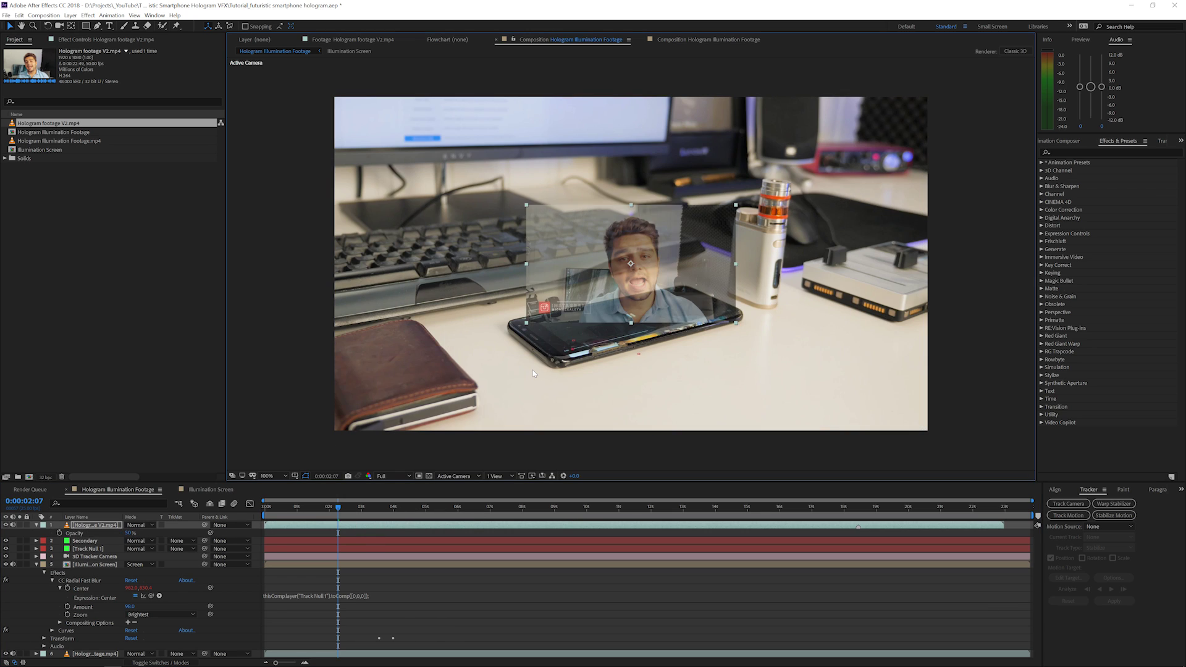
{"action": "left_click_drag", "start_coordinate": [625, 297], "coordinate": [625, 233]}
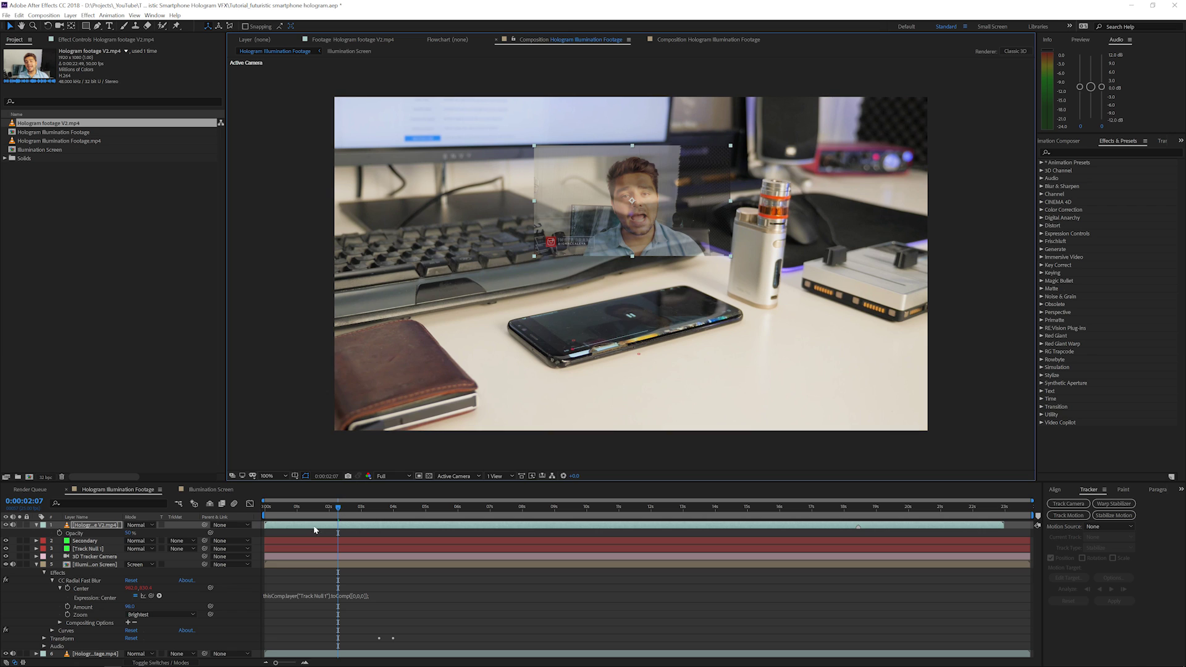
- Slide the Hologram footage V2 layer forward in time until its marker sits at 0:00:20:04, and check the timing up to 0:00:08:00
{"action": "left_click_drag", "start_coordinate": [350, 516], "coordinate": [915, 516]}
{"action": "left_click", "coordinate": [910, 527]}
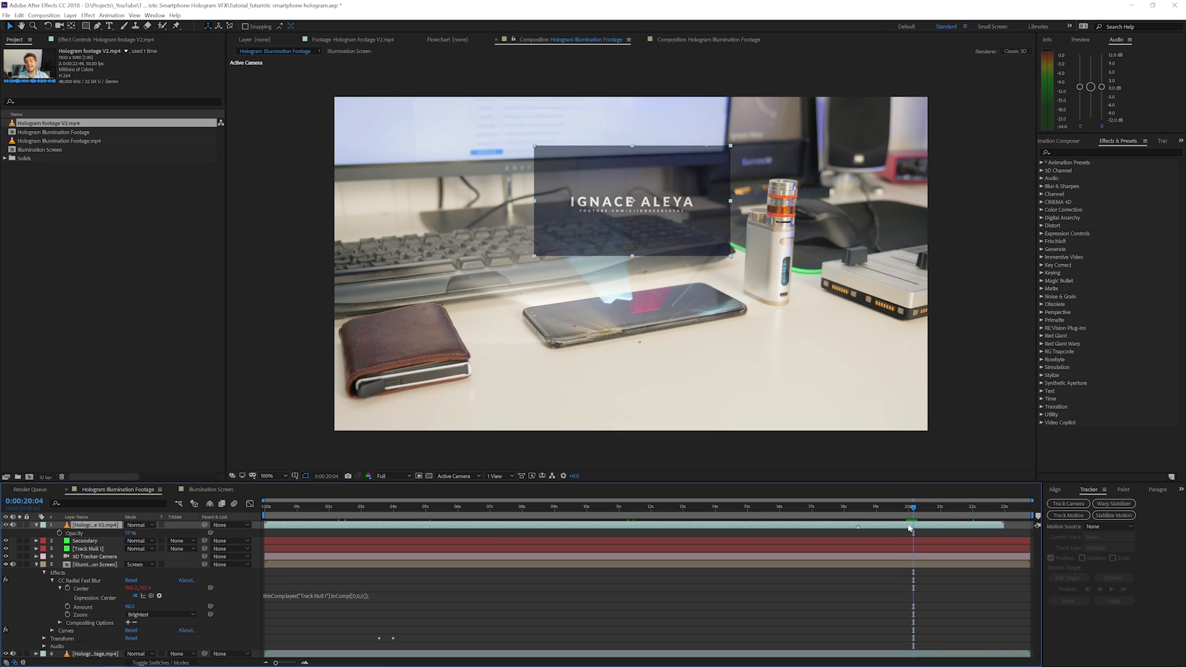
{"action": "left_click_drag", "start_coordinate": [776, 529], "coordinate": [831, 526]}
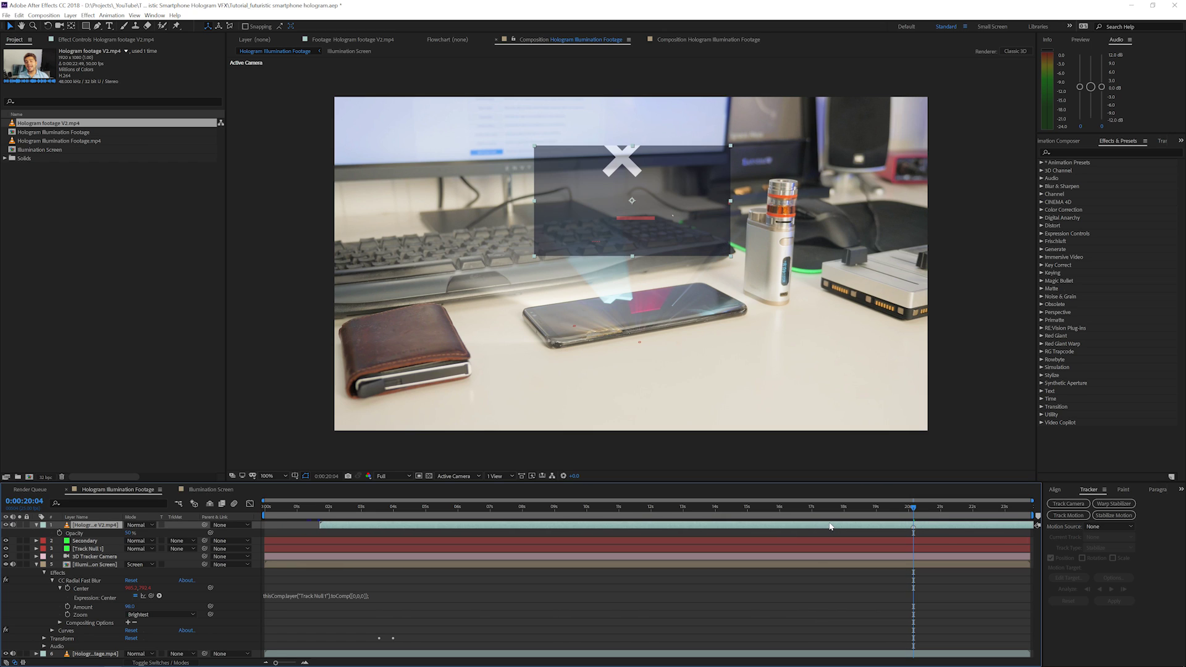
{"action": "key", "text": "Page_Up"}
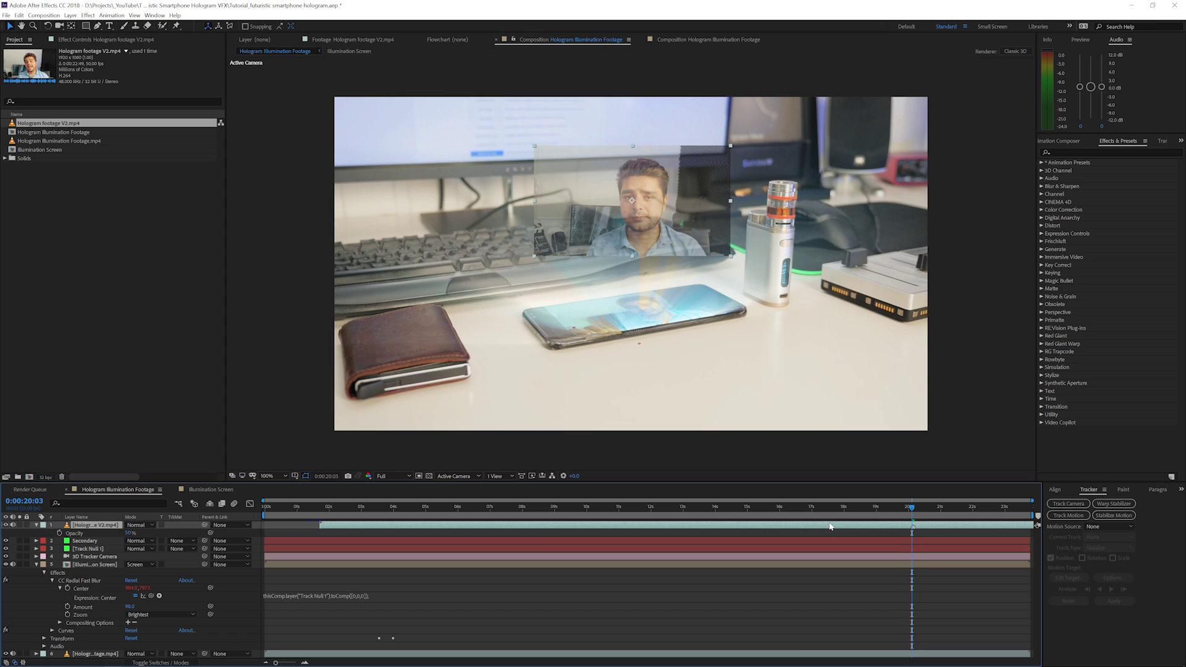
{"action": "left_click", "coordinate": [329, 508]}
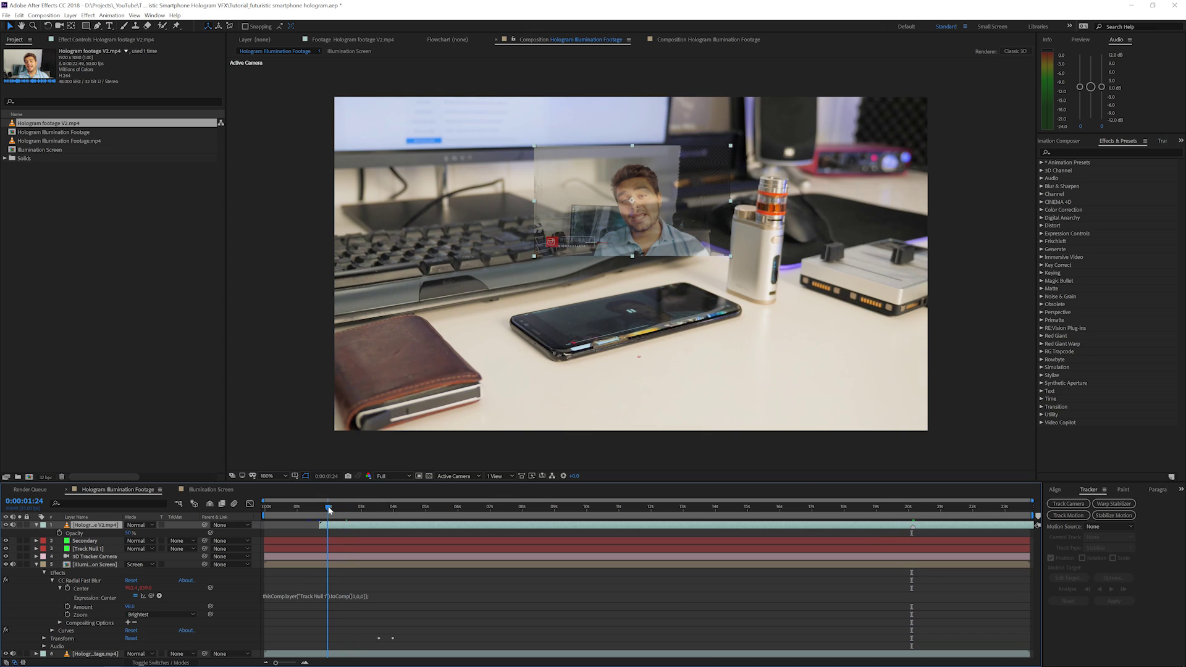
{"action": "left_click_drag", "start_coordinate": [329, 508], "coordinate": [522, 513]}
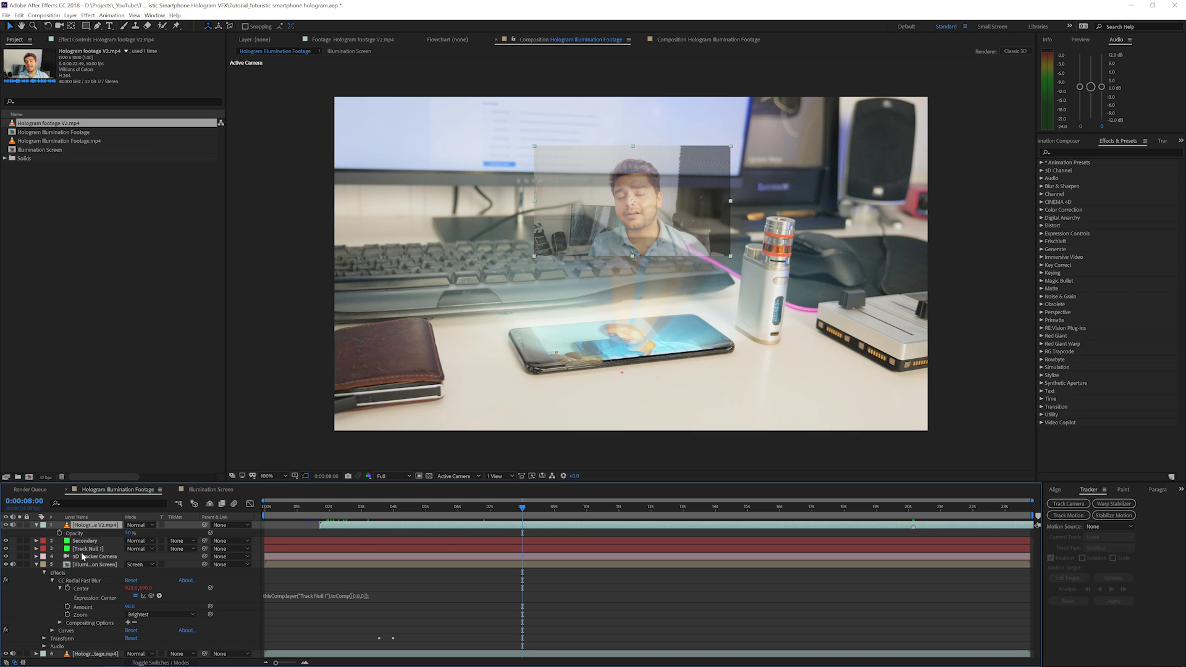
- Make the Hologram footage V2 layer 3D and paste the Secondary null's Position onto it
{"action": "left_click", "coordinate": [81, 542]}
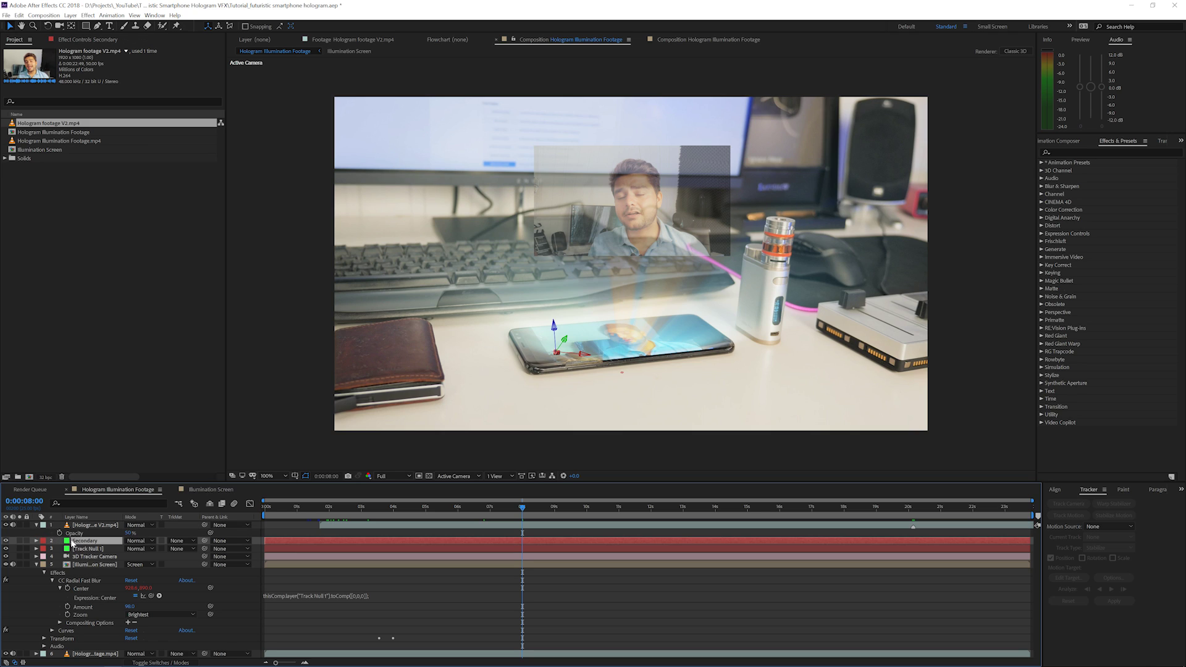
{"action": "key", "text": "p"}
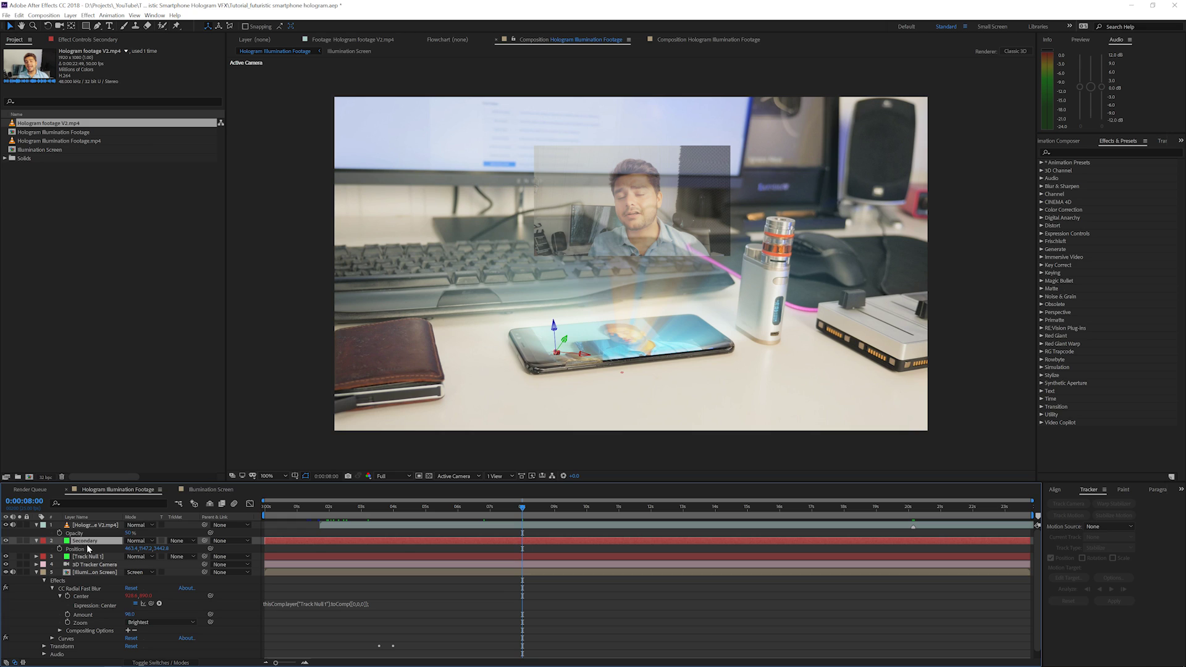
{"action": "left_click", "coordinate": [157, 663]}
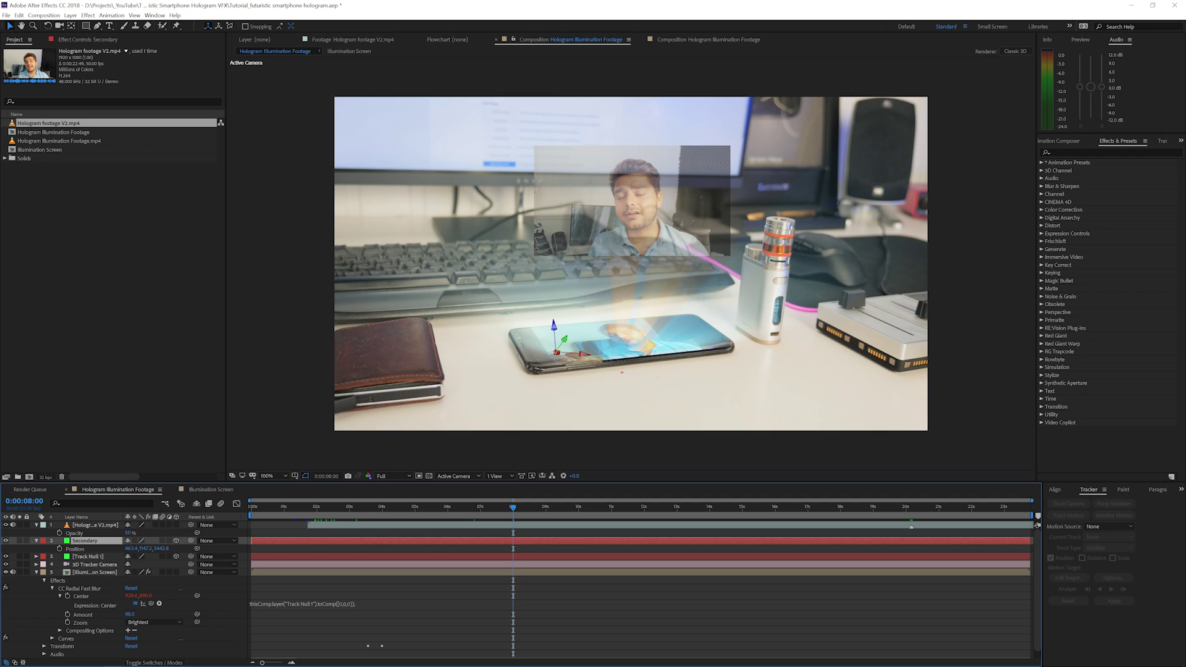
{"action": "left_click", "coordinate": [76, 549]}
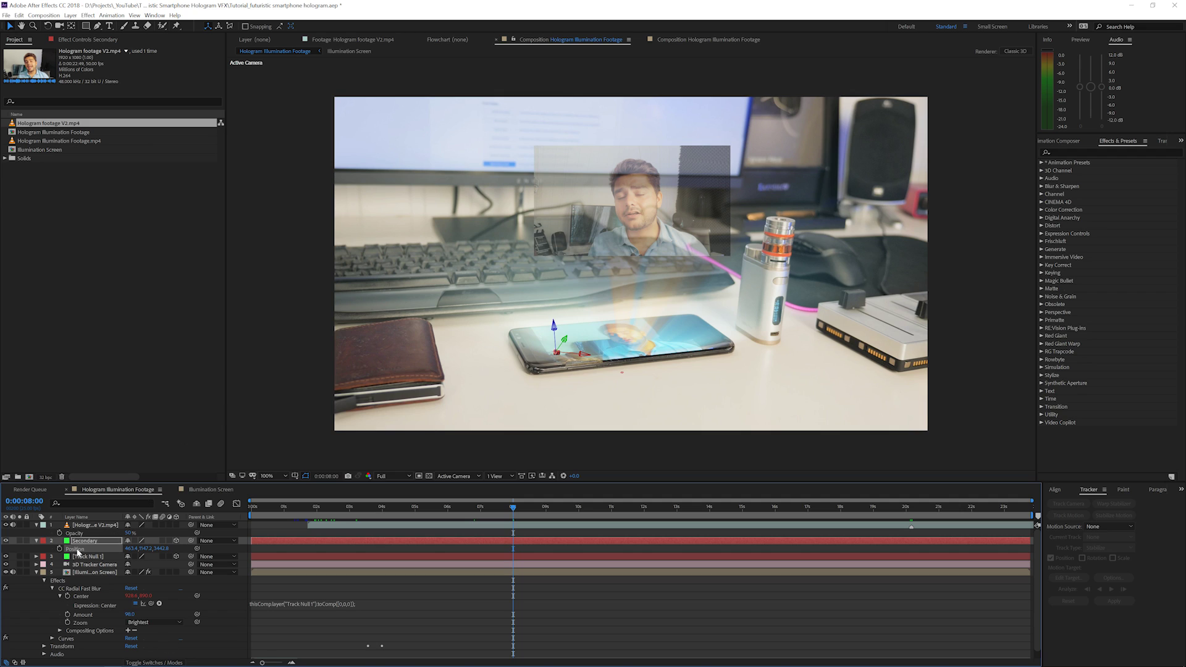
{"action": "left_click", "coordinate": [90, 526]}
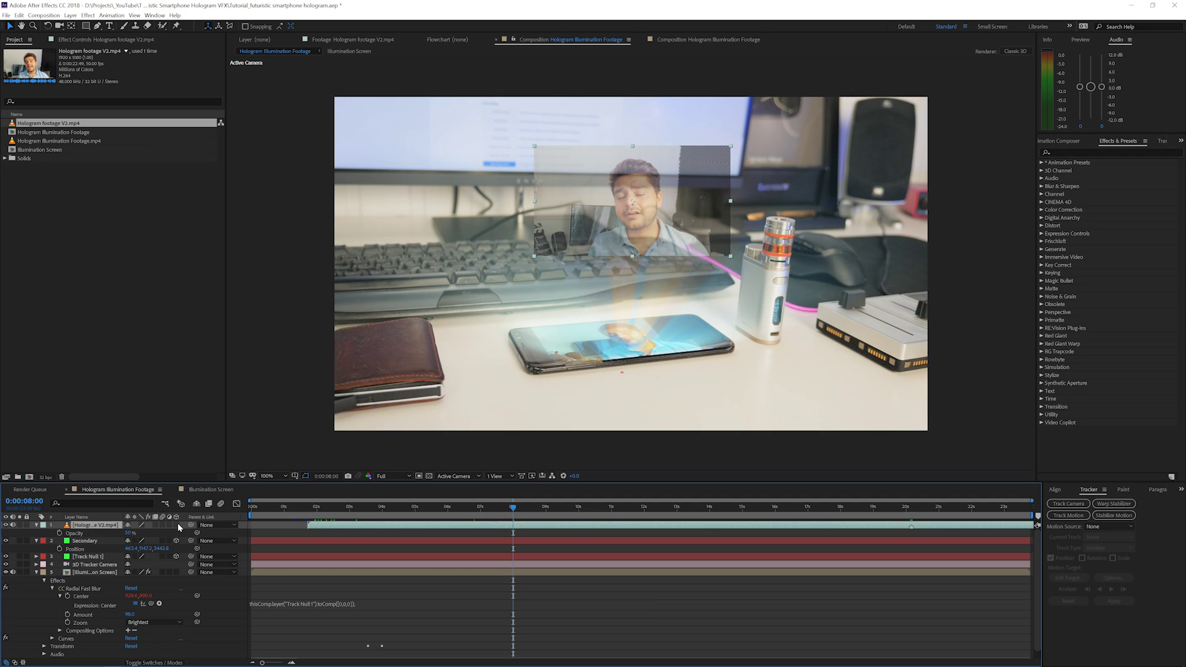
{"action": "left_click", "coordinate": [176, 525]}
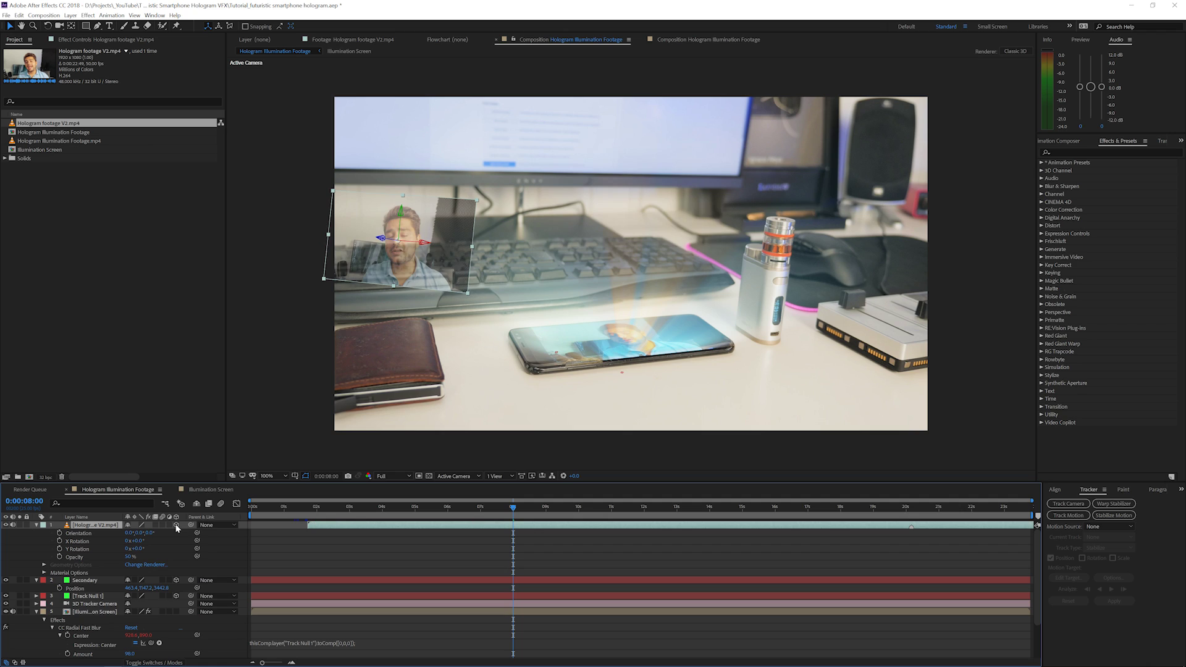
{"action": "key", "text": "p"}
{"action": "left_click", "coordinate": [77, 535]}
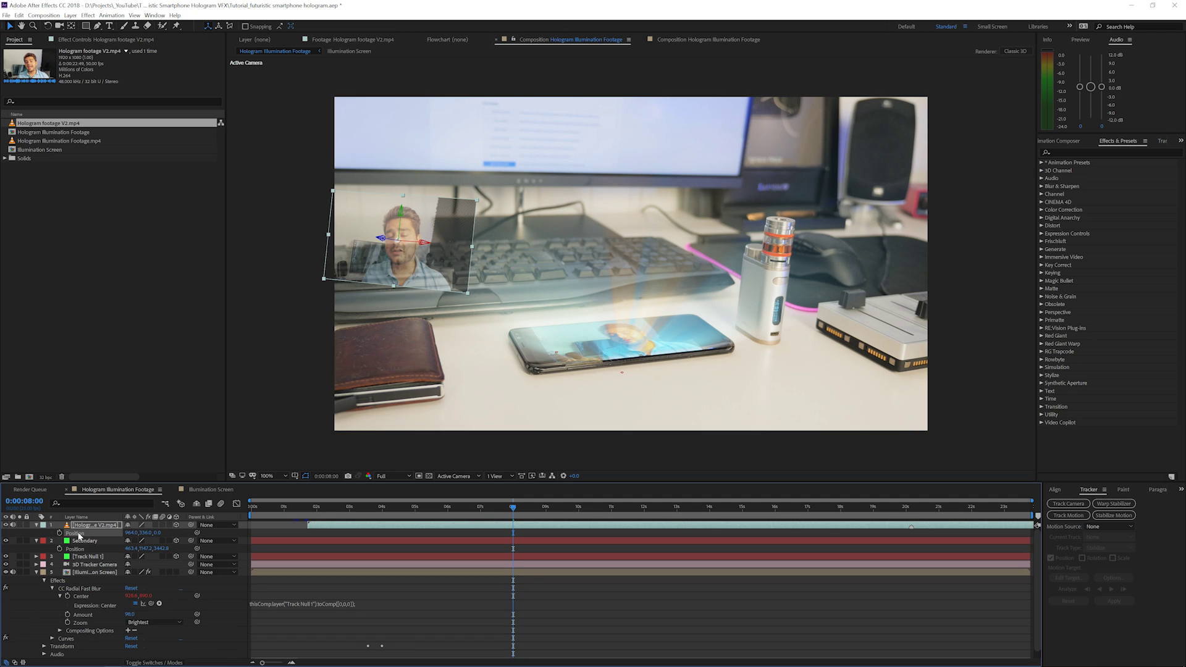
{"action": "key", "text": "ctrl+v"}
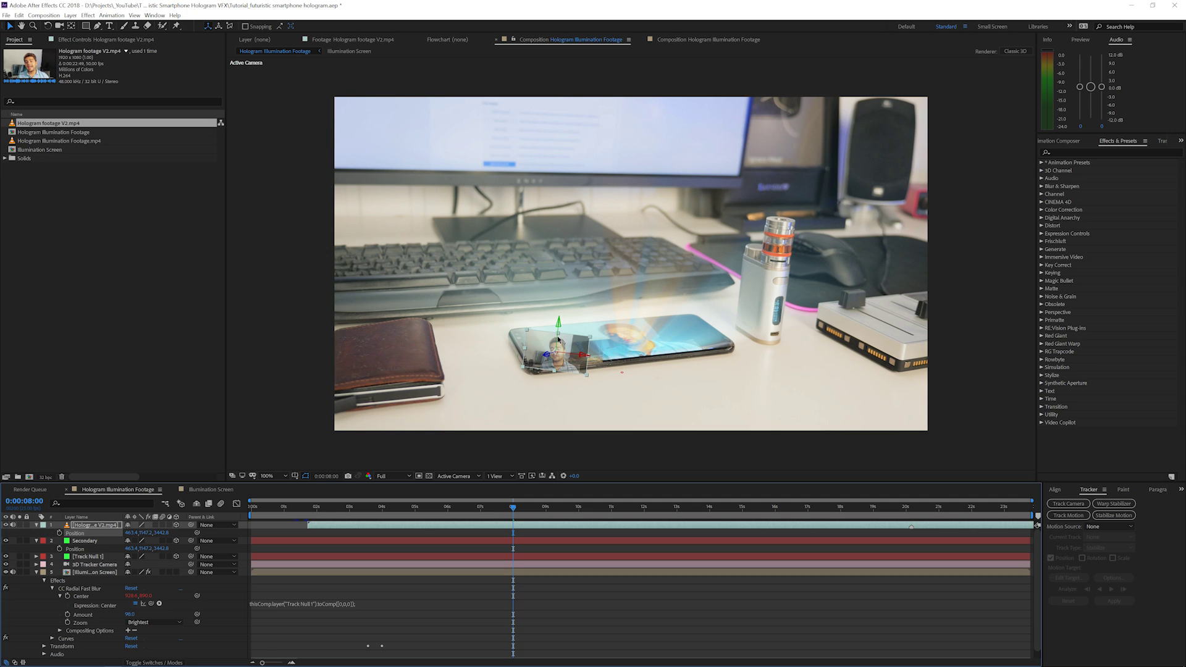
- Rotate, enlarge and reposition the 3D footage layer so it stands upright along the phone's screen at 0:00:08:00
{"action": "key", "text": "w"}
{"action": "left_click_drag", "start_coordinate": [552, 369], "coordinate": [748, 353]}
{"action": "key", "text": "v"}
{"action": "key", "text": "w"}
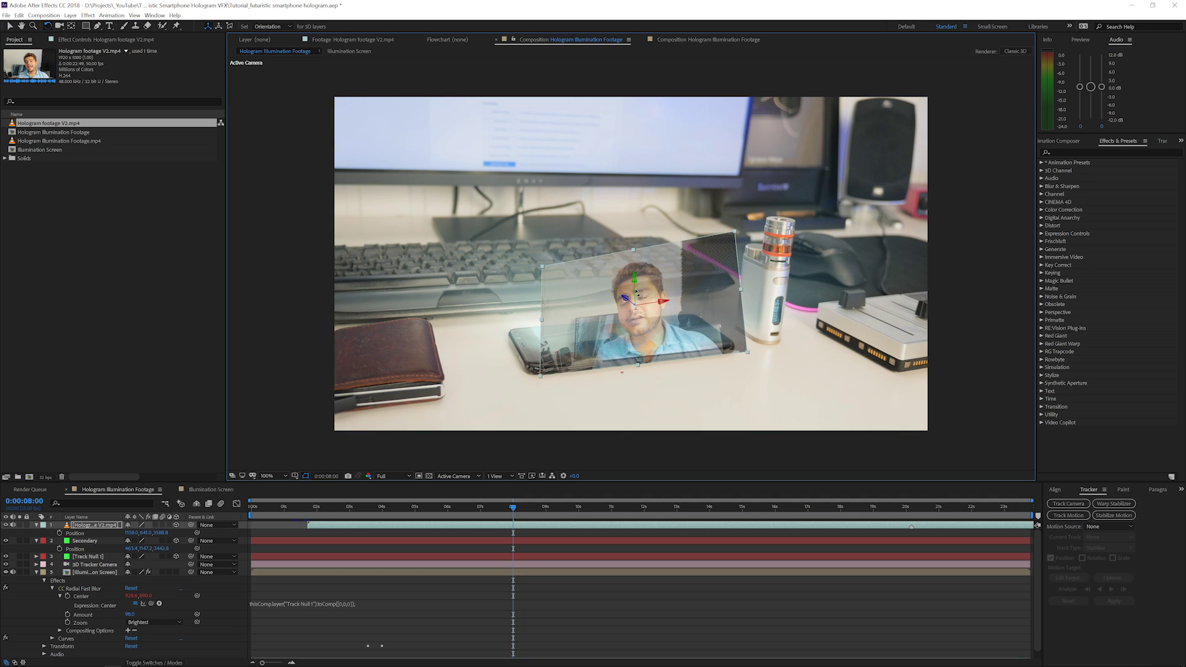
{"action": "mouse_move", "coordinate": [636, 309]}
{"action": "left_mouse_down"}
{"action": "mouse_move", "coordinate": [664, 309]}
{"action": "mouse_move", "coordinate": [643, 309]}
{"action": "left_mouse_up"}
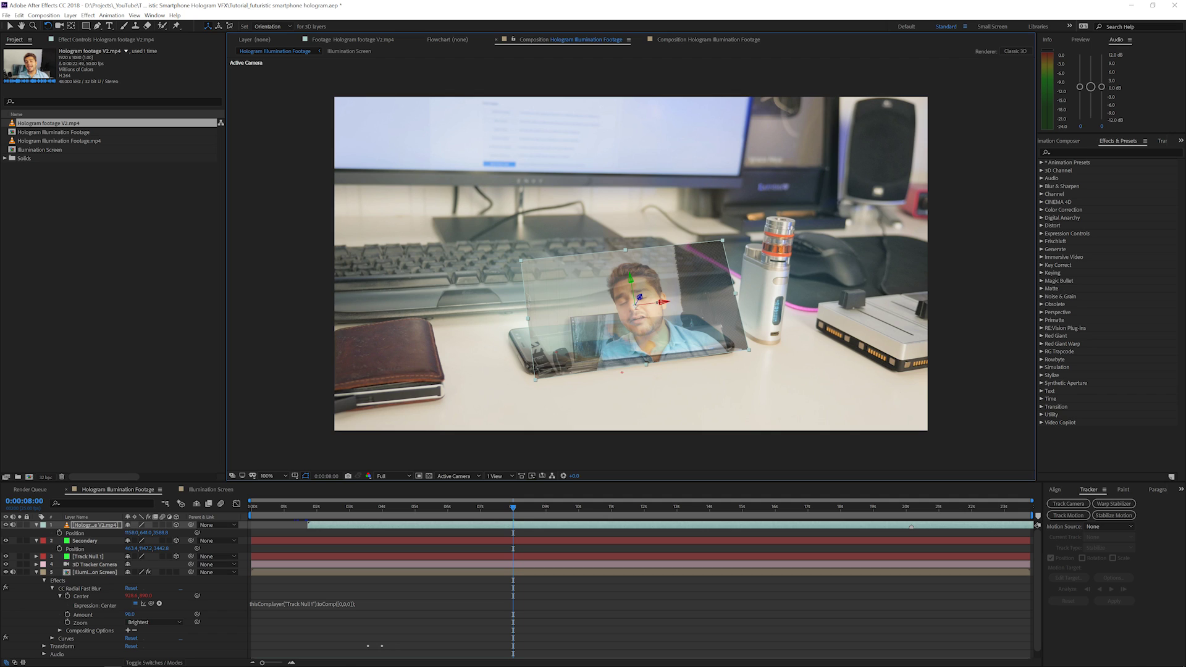
{"action": "left_click_drag", "start_coordinate": [662, 309], "coordinate": [782, 328]}
{"action": "key", "text": "v"}
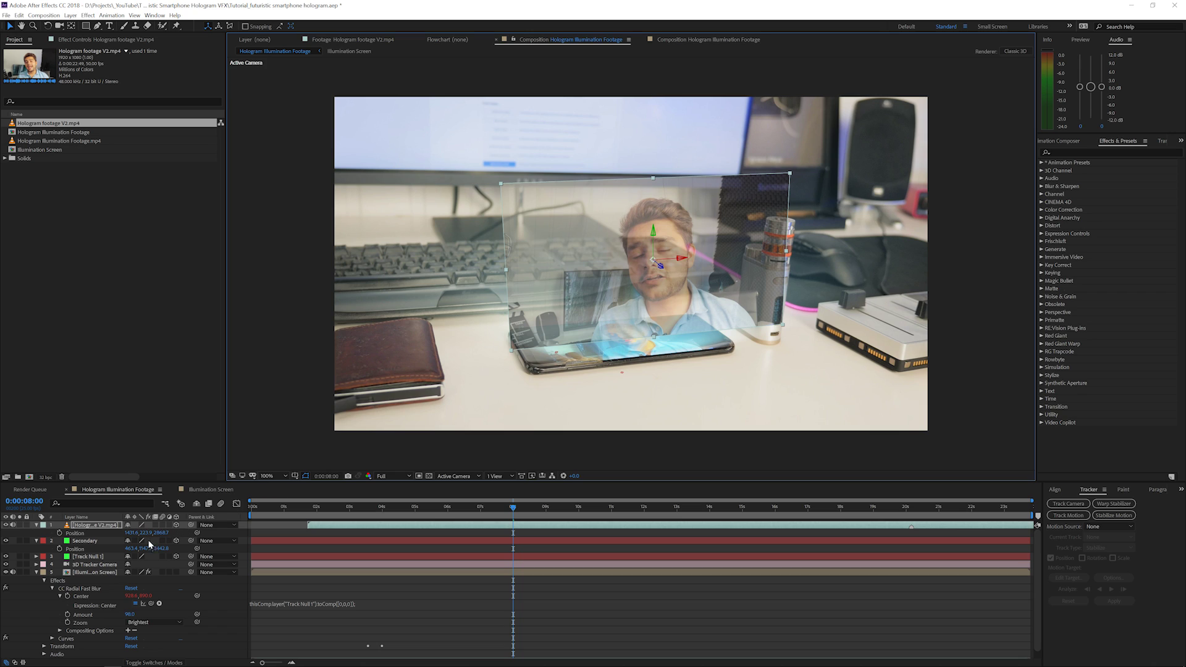
- Try 75% opacity on the footage layer, settle on 65%, and preview the hologram over the earlier frames
{"action": "key", "text": "t"}
{"action": "left_click", "coordinate": [130, 533]}
{"action": "type", "text": "75"}
{"action": "key", "text": "Return"}
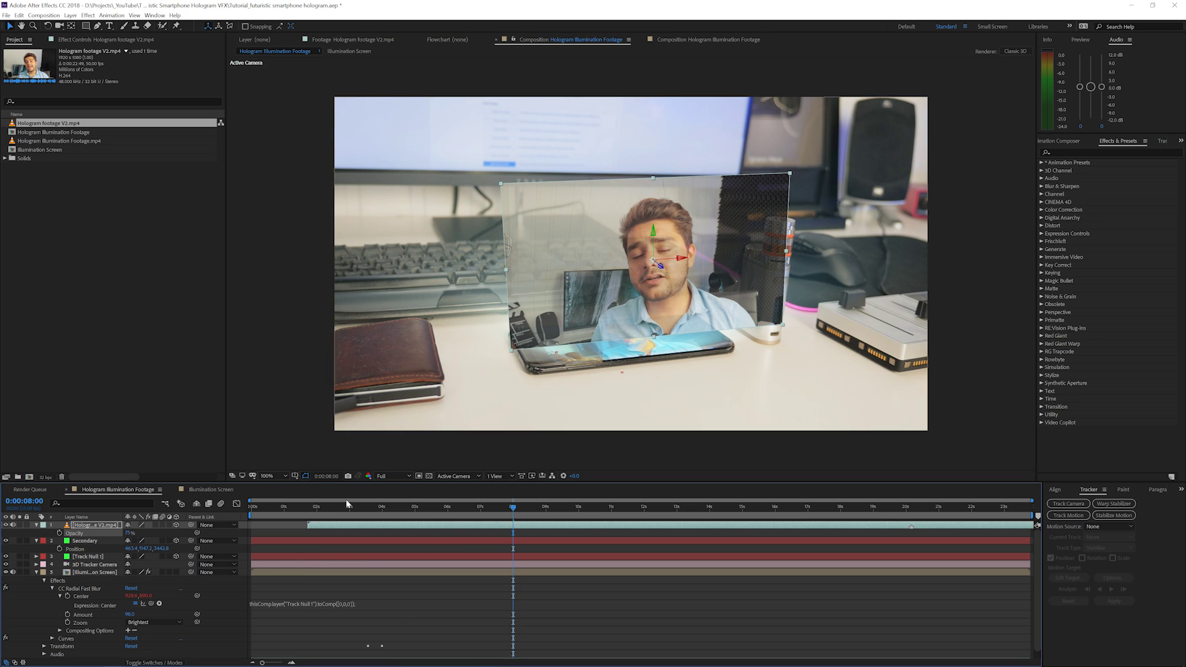
{"action": "left_click", "coordinate": [129, 533]}
{"action": "type", "text": "65"}
{"action": "key", "text": "Return"}
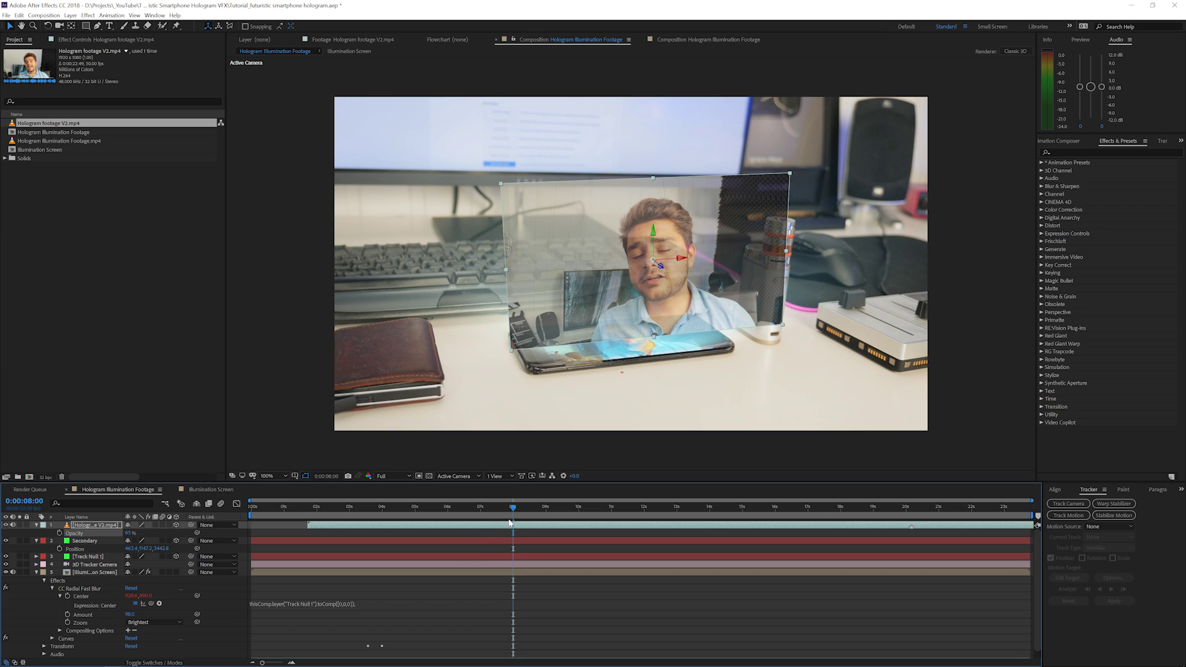
{"action": "left_click_drag", "start_coordinate": [463, 509], "coordinate": [382, 507]}
{"action": "key", "text": "space"}
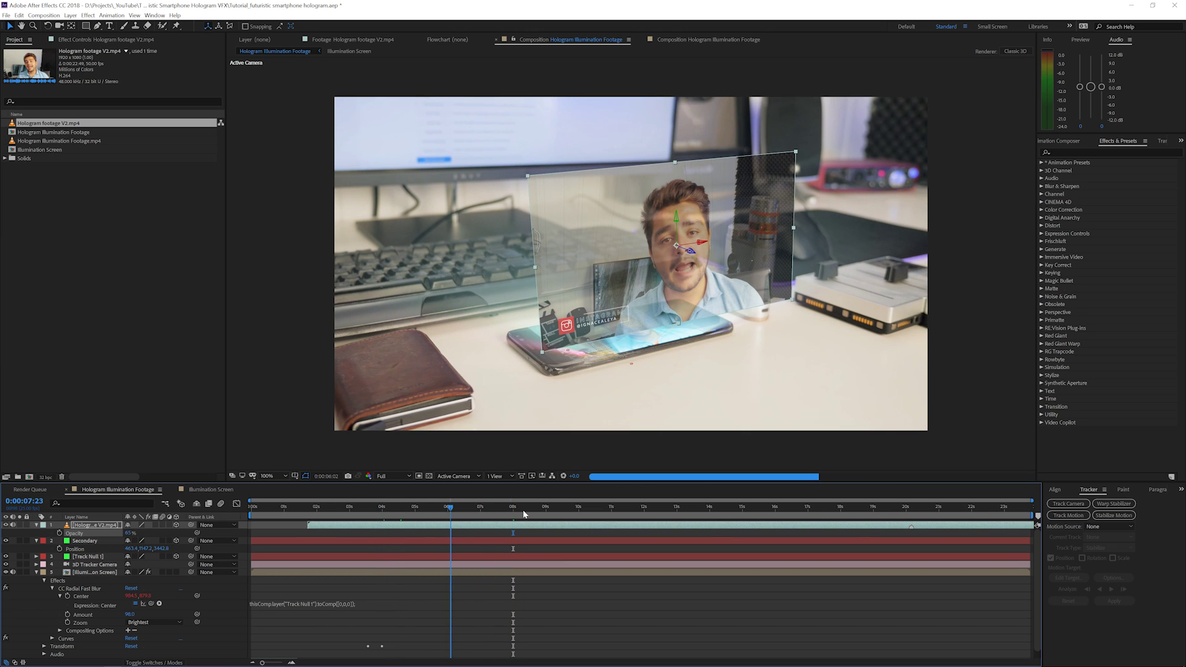
- Duplicate the Hologram footage V2 layer at 0:00:16:02 and paste the Secondary null's Position onto the copy
{"action": "left_click_drag", "start_coordinate": [524, 514], "coordinate": [778, 530]}
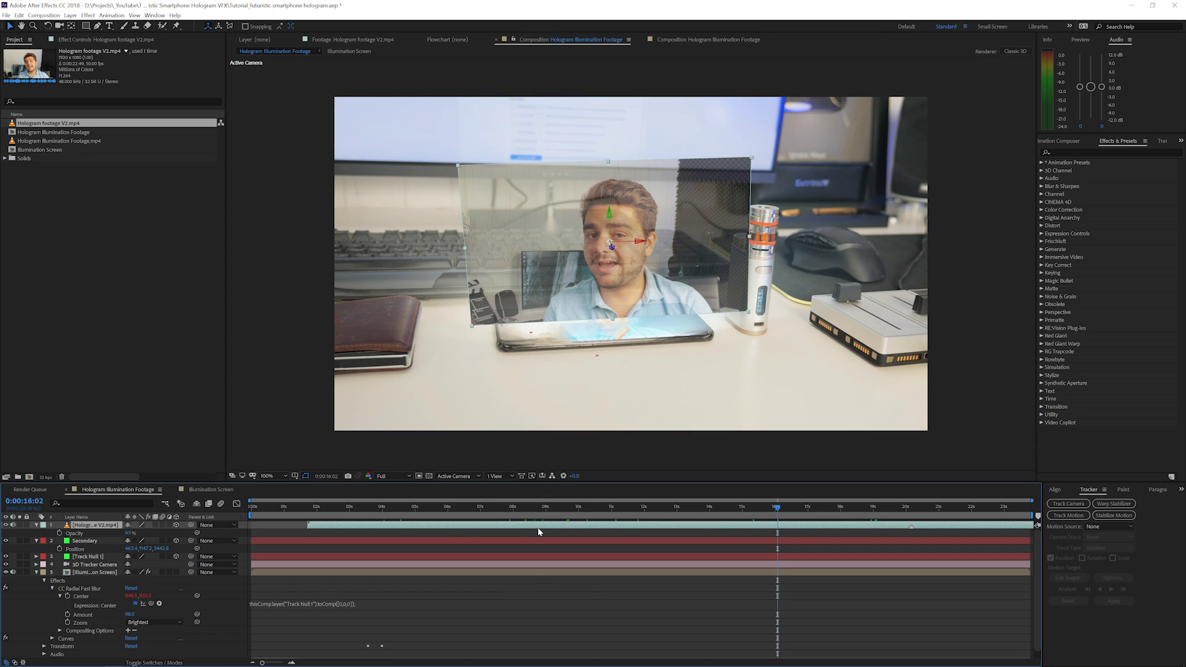
{"action": "key", "text": "ctrl+d"}
{"action": "key", "text": "p"}
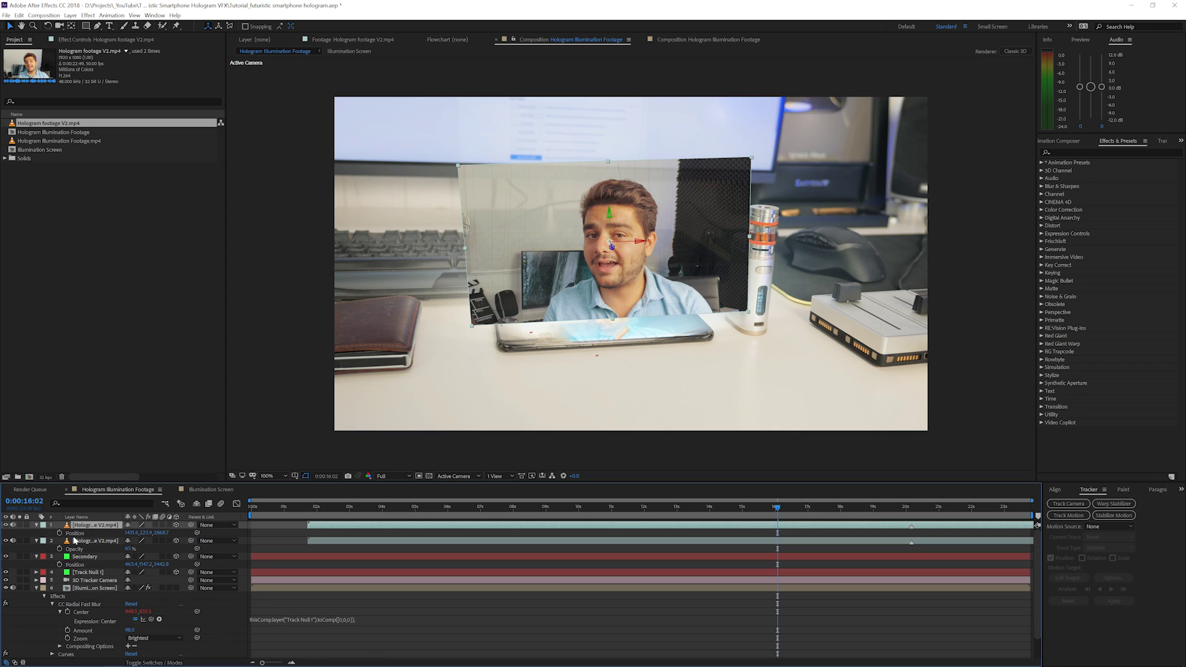
{"action": "left_click", "coordinate": [87, 533]}
{"action": "key", "text": "ctrl+v"}
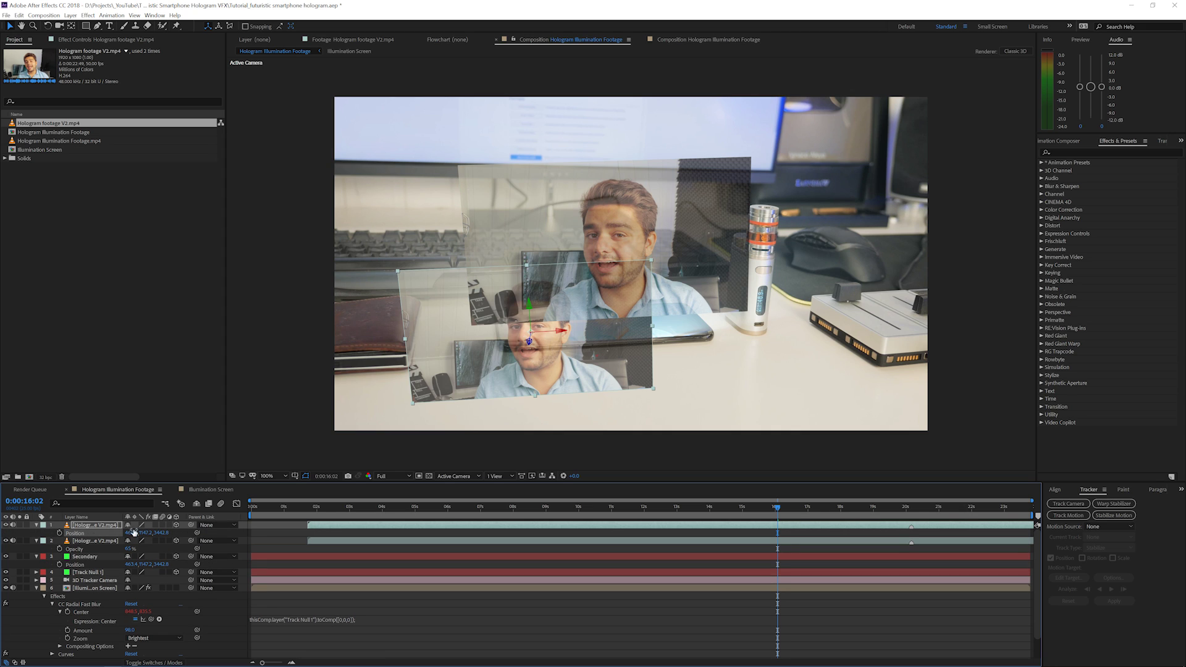
- Rotate and move the duplicated footage layer so it lies upside down on the desk in front of the phone like a reflection
{"action": "key", "text": "w"}
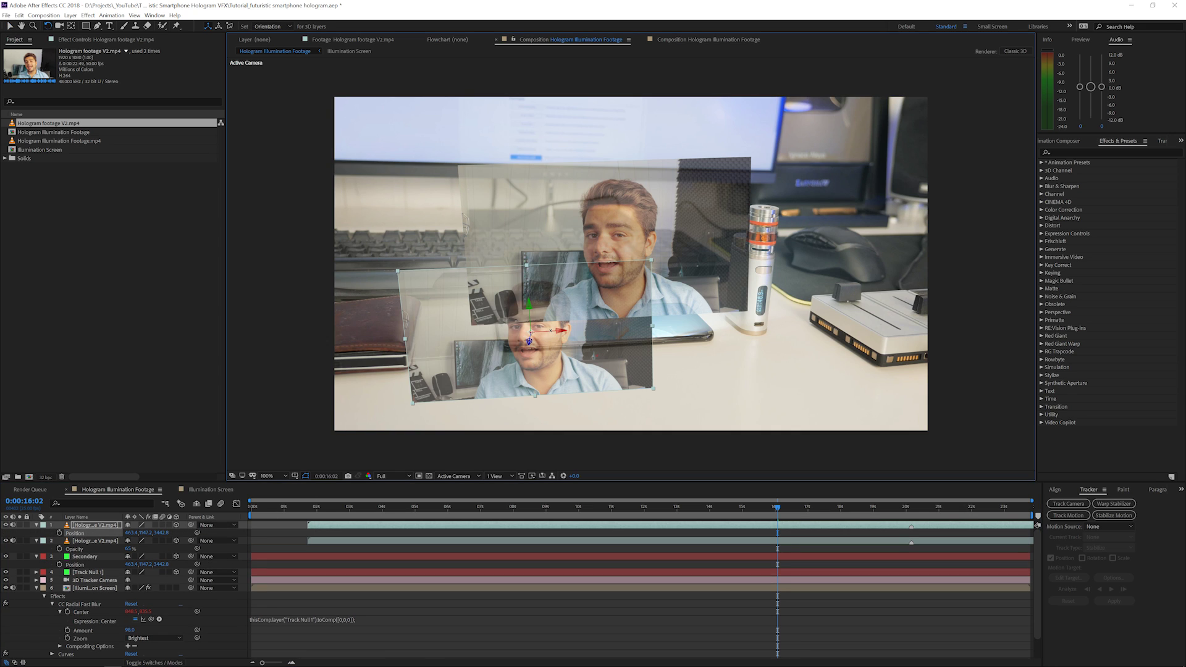
{"action": "left_click_drag", "start_coordinate": [550, 330], "coordinate": [793, 421]}
{"action": "key", "text": "v"}
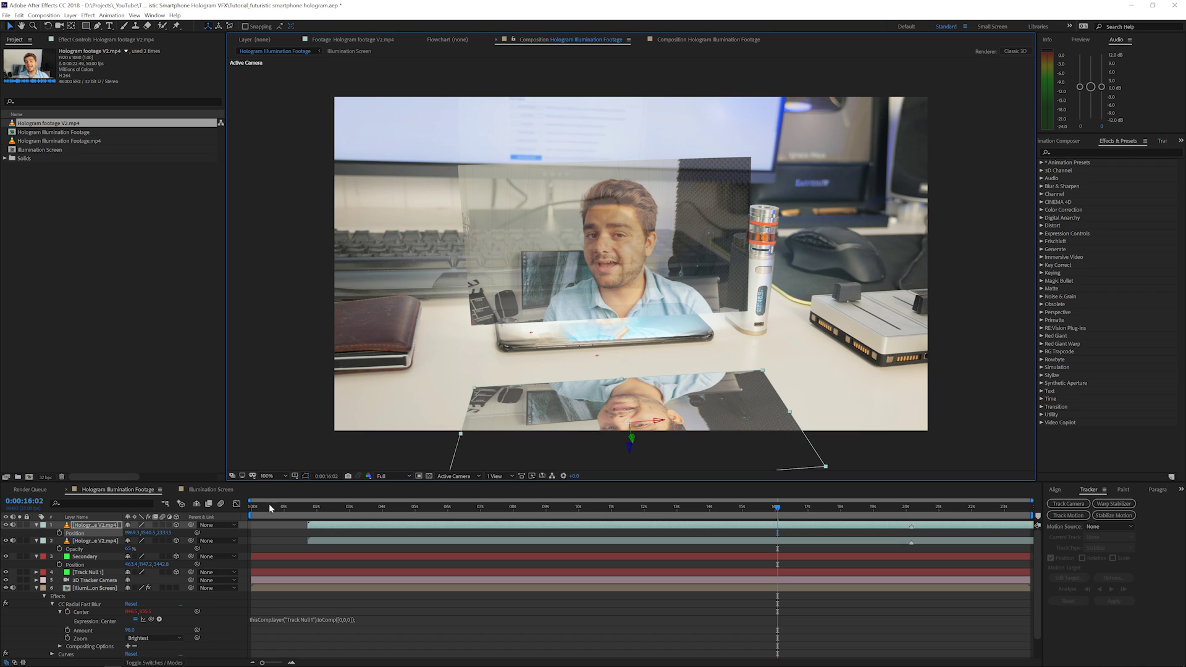
- Apply a Gaussian Blur effect to the reflection layer and set its Blurriness to 50
{"action": "left_click", "coordinate": [87, 15]}
{"action": "mouse_move", "coordinate": [148, 76]}
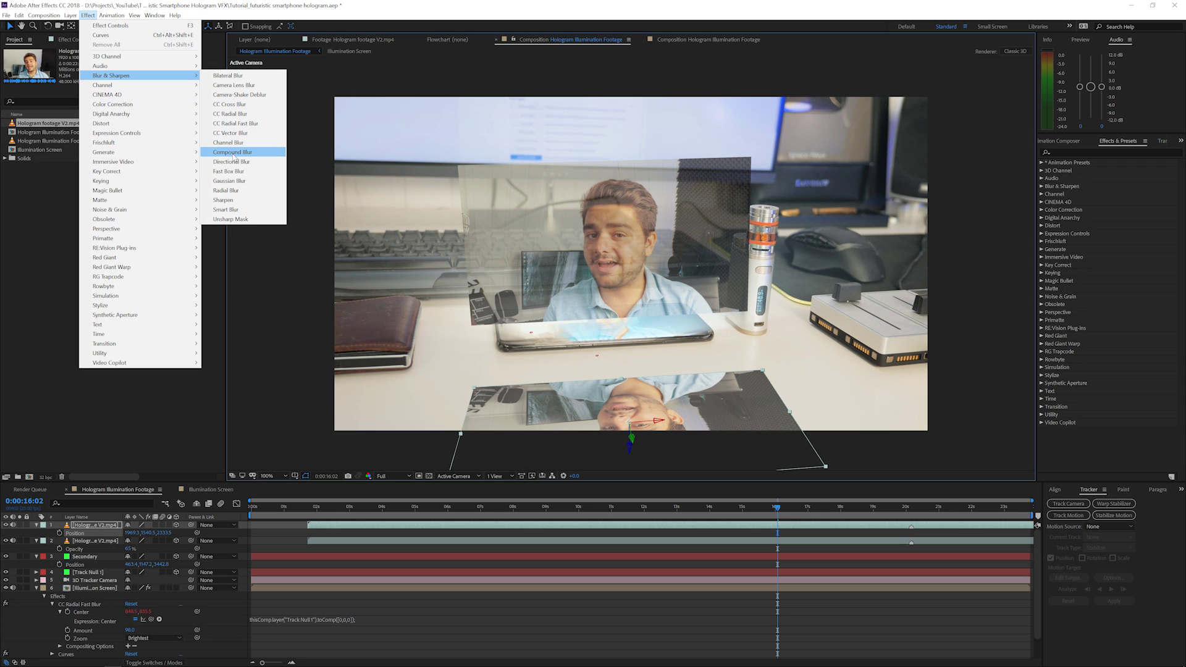
{"action": "left_click", "coordinate": [229, 180]}
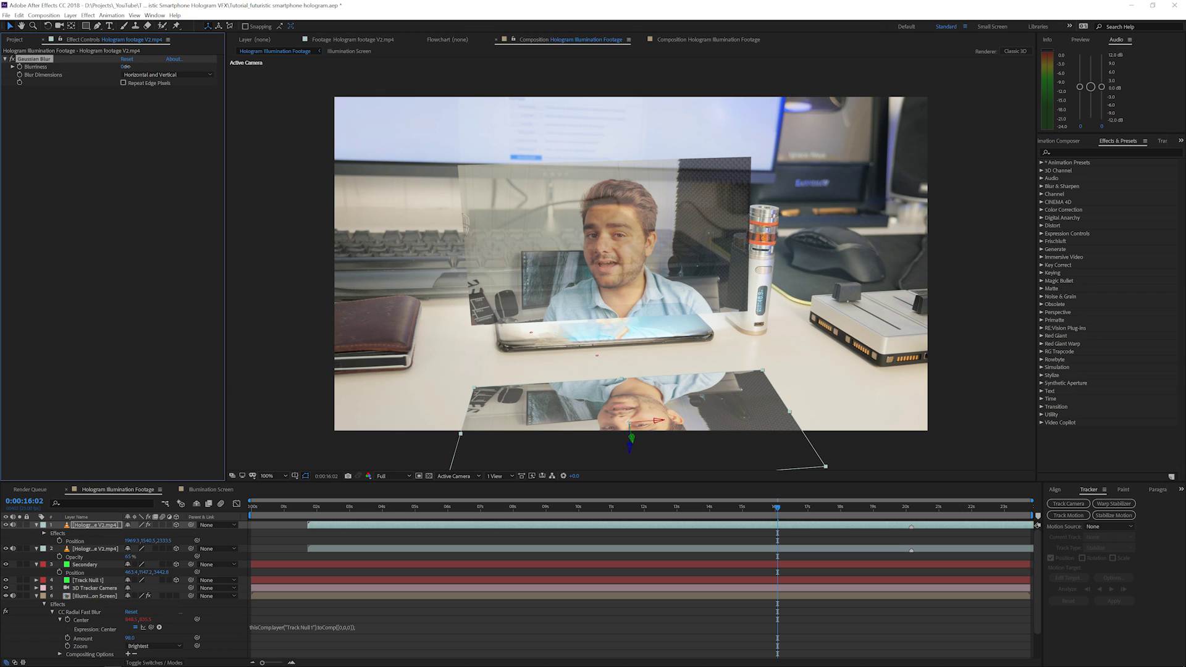
{"action": "type", "text": "50"}
{"action": "key", "text": "Return"}
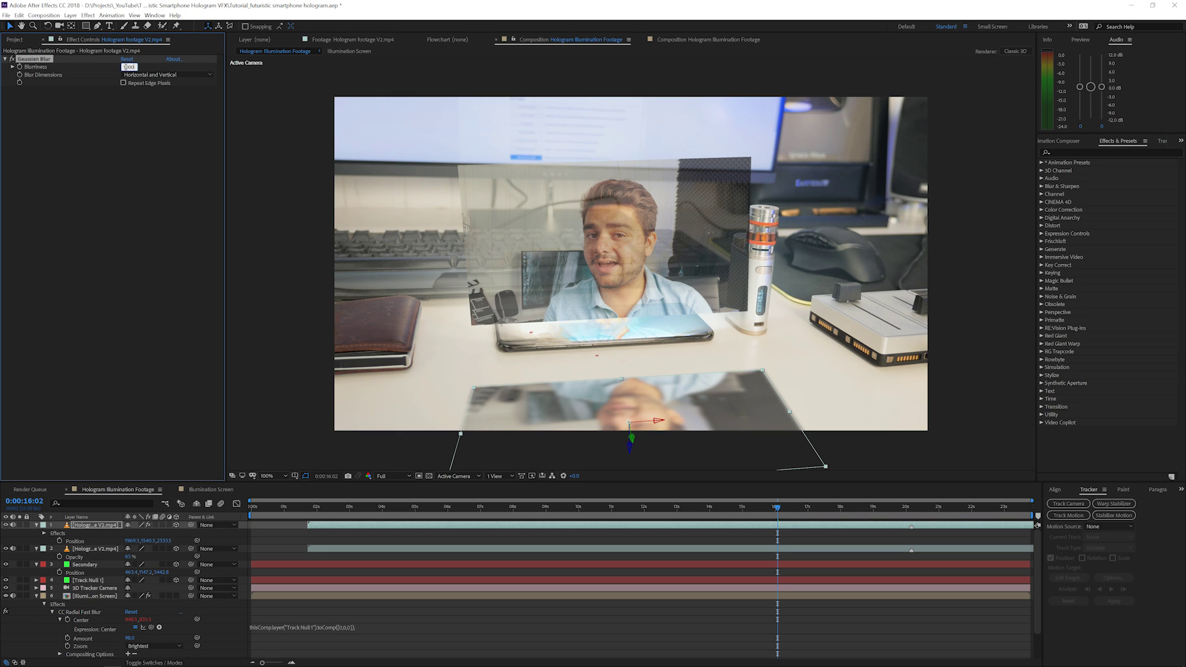
- Increase the Gaussian Blur on the desk reflection and lower that layer's Opacity to 15%
{"action": "key", "text": "Return"}
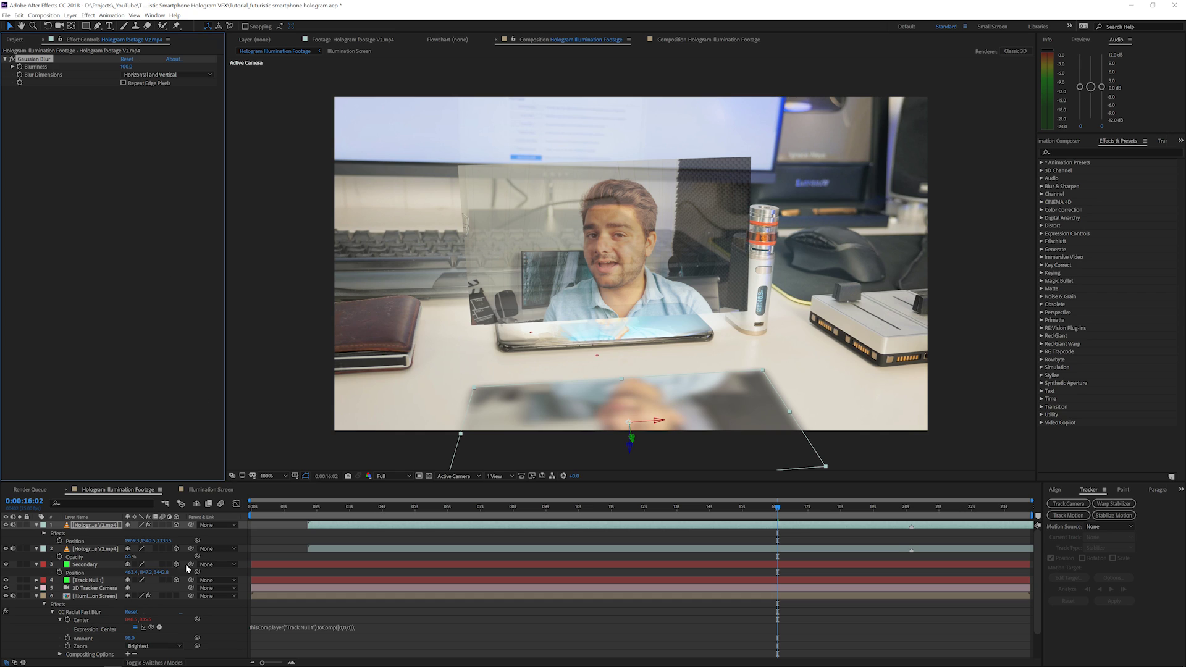
{"action": "key", "text": "t"}
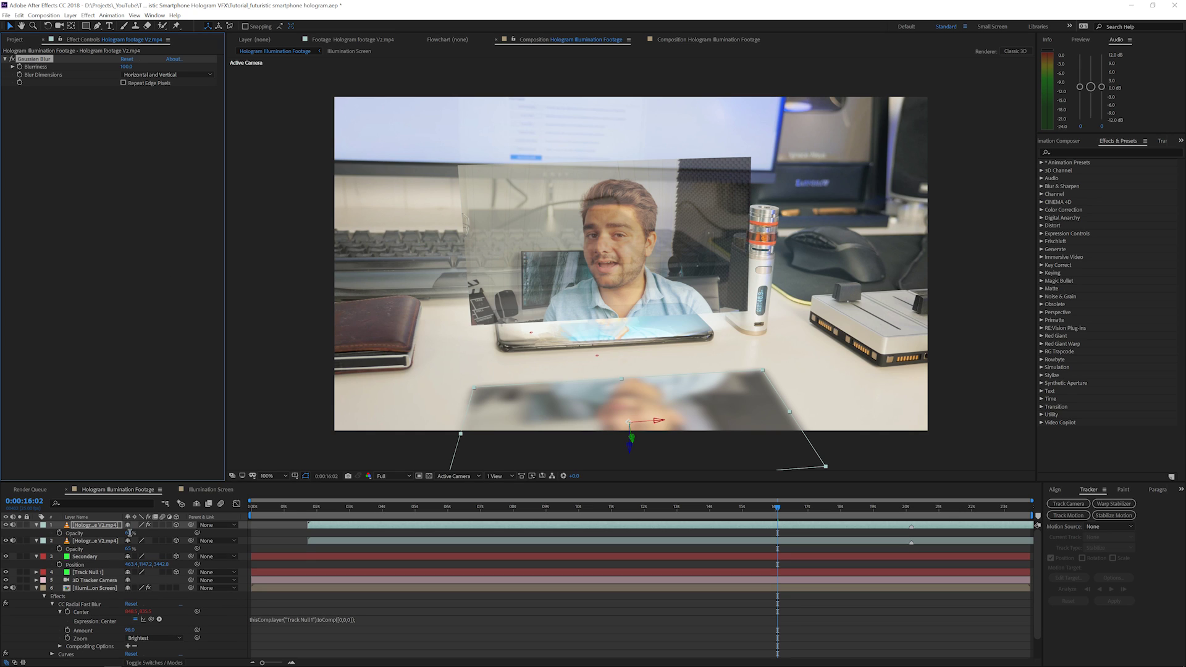
{"action": "left_click_drag", "start_coordinate": [130, 533], "coordinate": [131, 536]}
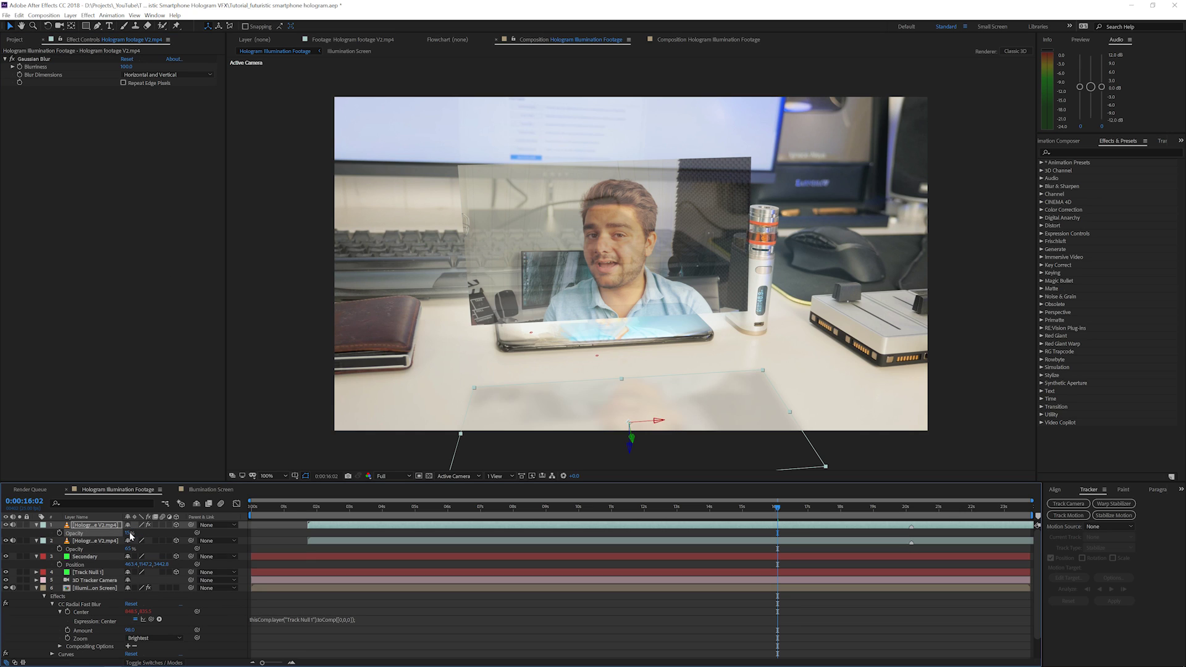
- Draw a closed four-point Pen mask on the reflection layer around its front part, extending well below the frame's lower edge
{"action": "left_click", "coordinate": [97, 26]}
{"action": "left_click", "coordinate": [937, 376]}
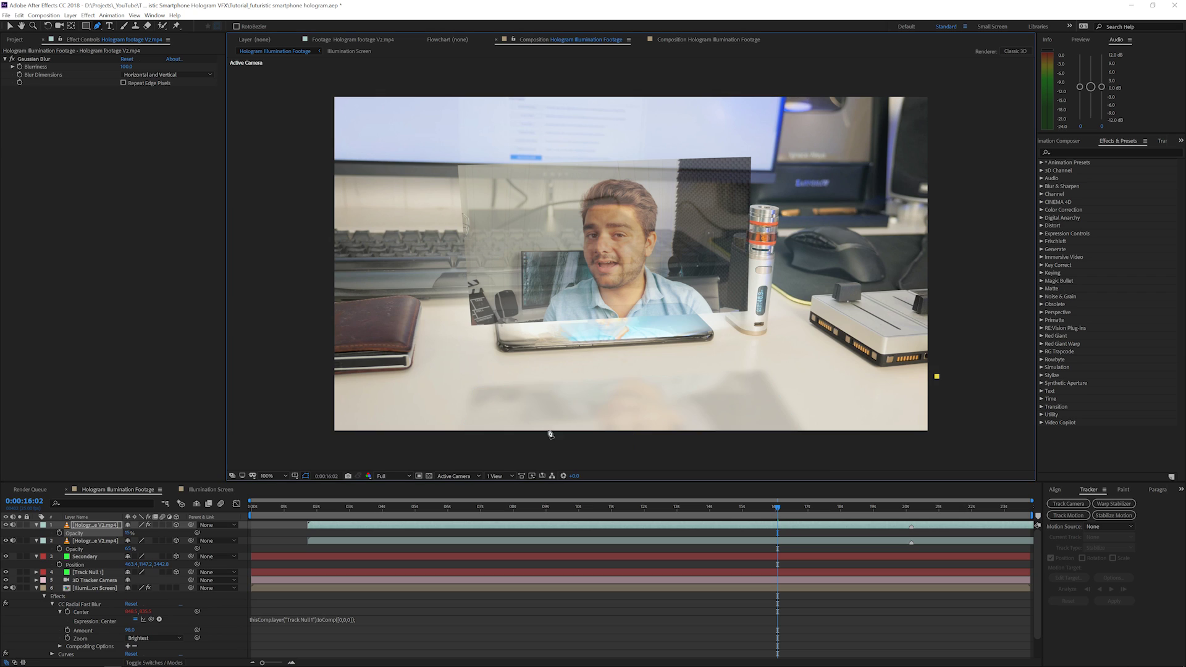
{"action": "key", "text": "comma"}
{"action": "key", "text": "comma"}
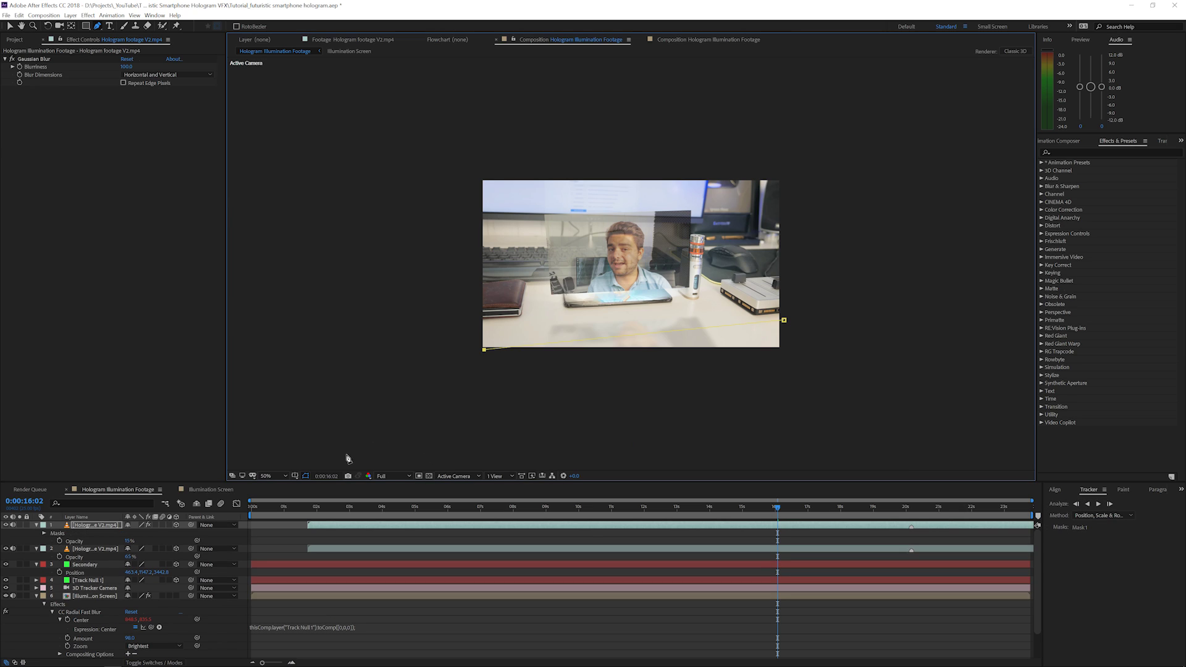
{"action": "left_click", "coordinate": [531, 435]}
{"action": "left_click", "coordinate": [867, 406]}
{"action": "left_click", "coordinate": [784, 321]}
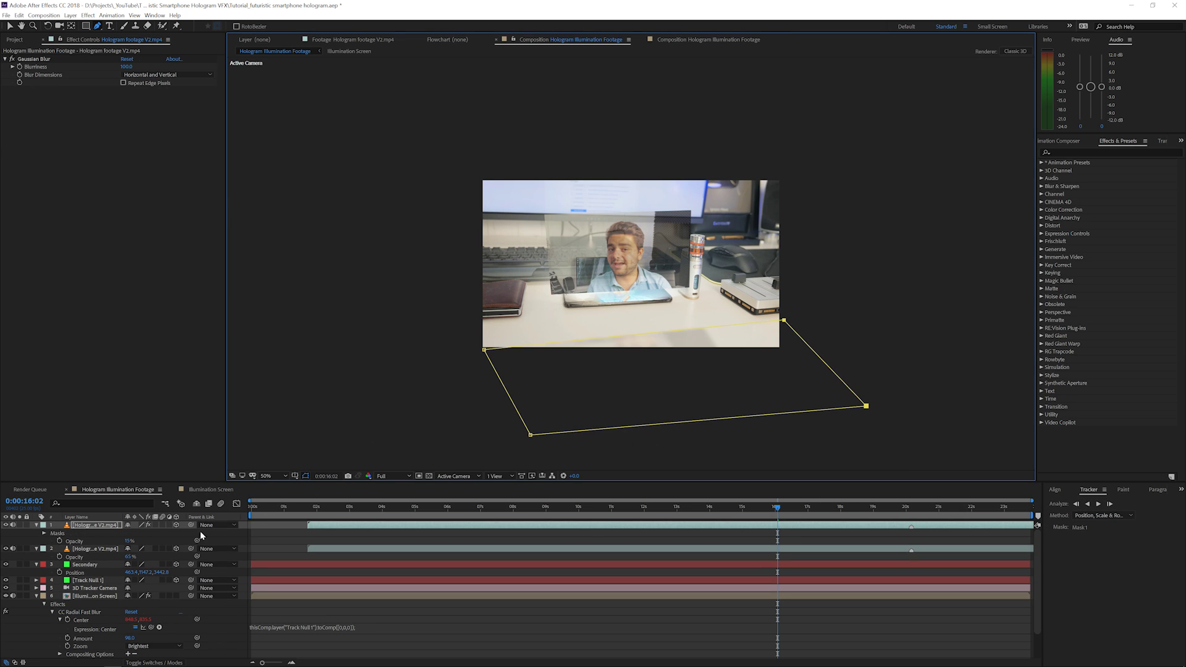
- Set the reflection mask's mode to Subtract and feather it heavily so the reflection fades out toward the camera
{"action": "left_click", "coordinate": [139, 532]}
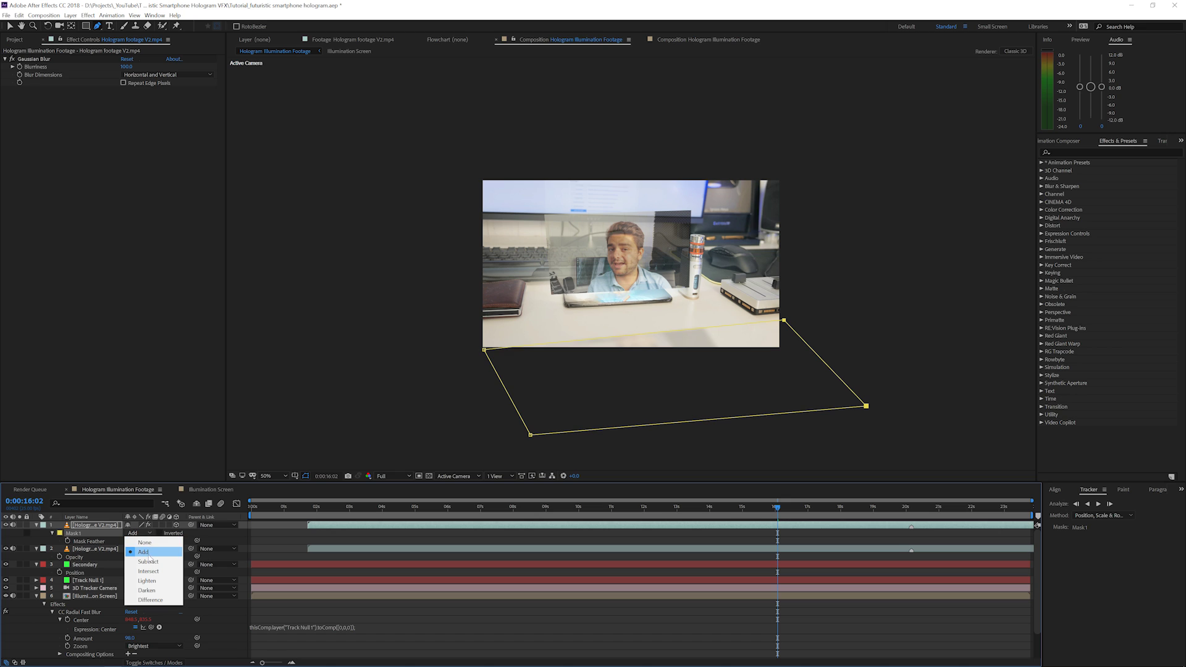
{"action": "left_click", "coordinate": [149, 562]}
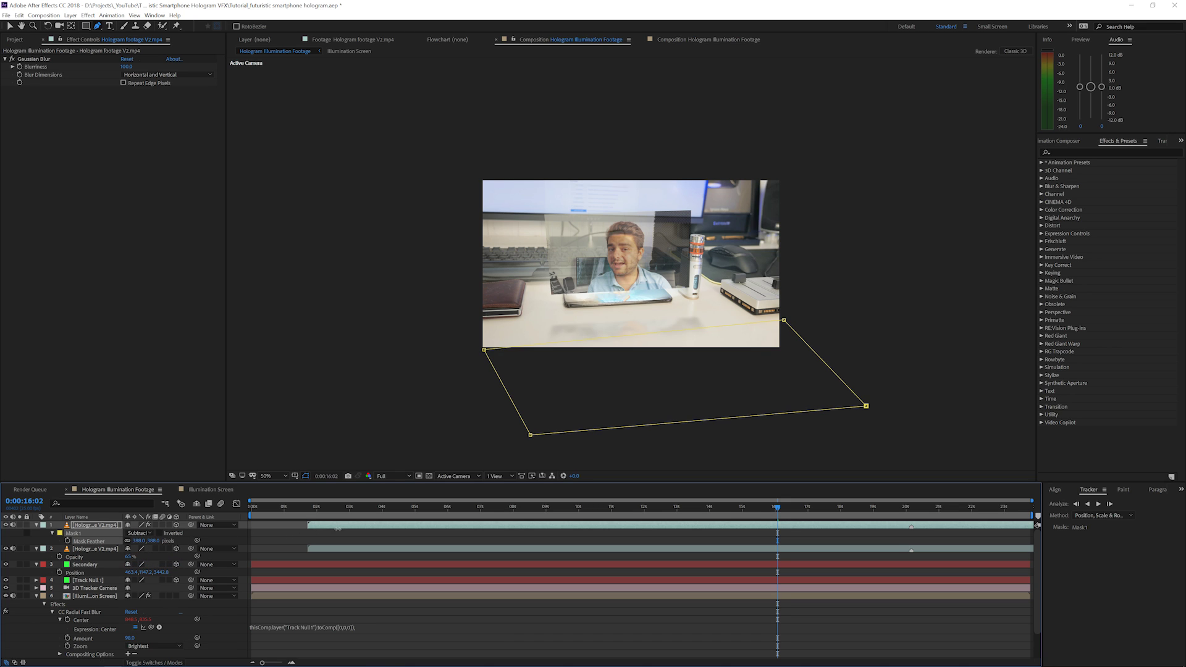
{"action": "key", "text": "v"}
{"action": "left_click", "coordinate": [477, 409]}
{"action": "key", "text": "/"}
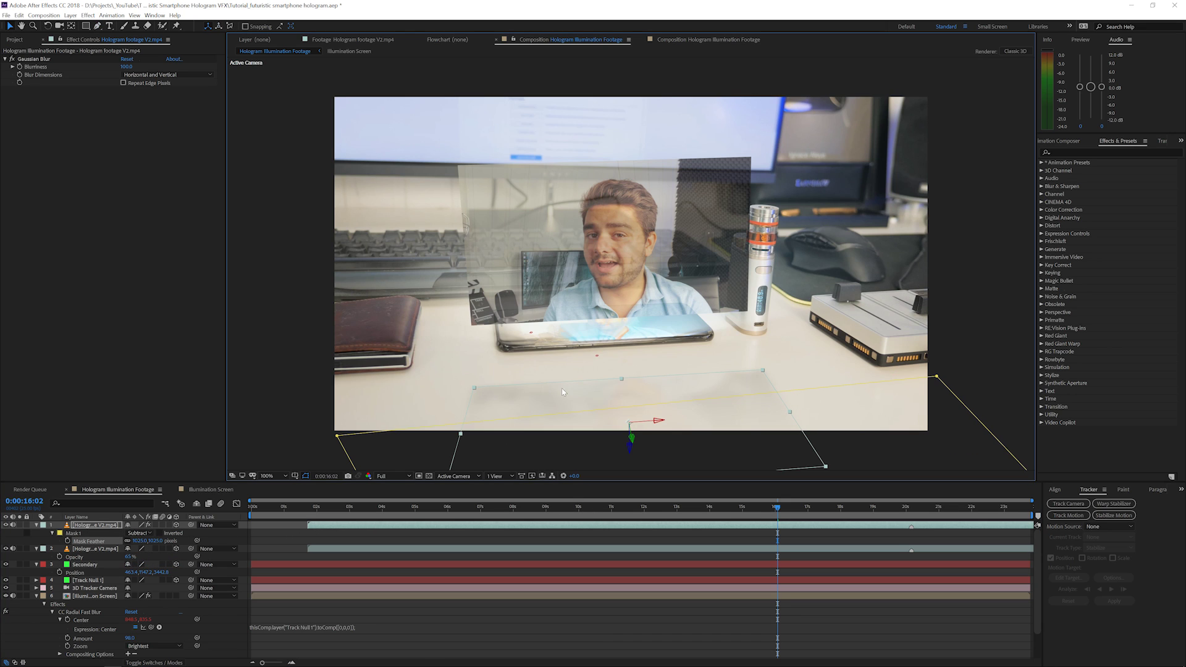
{"action": "left_click", "coordinate": [970, 374]}
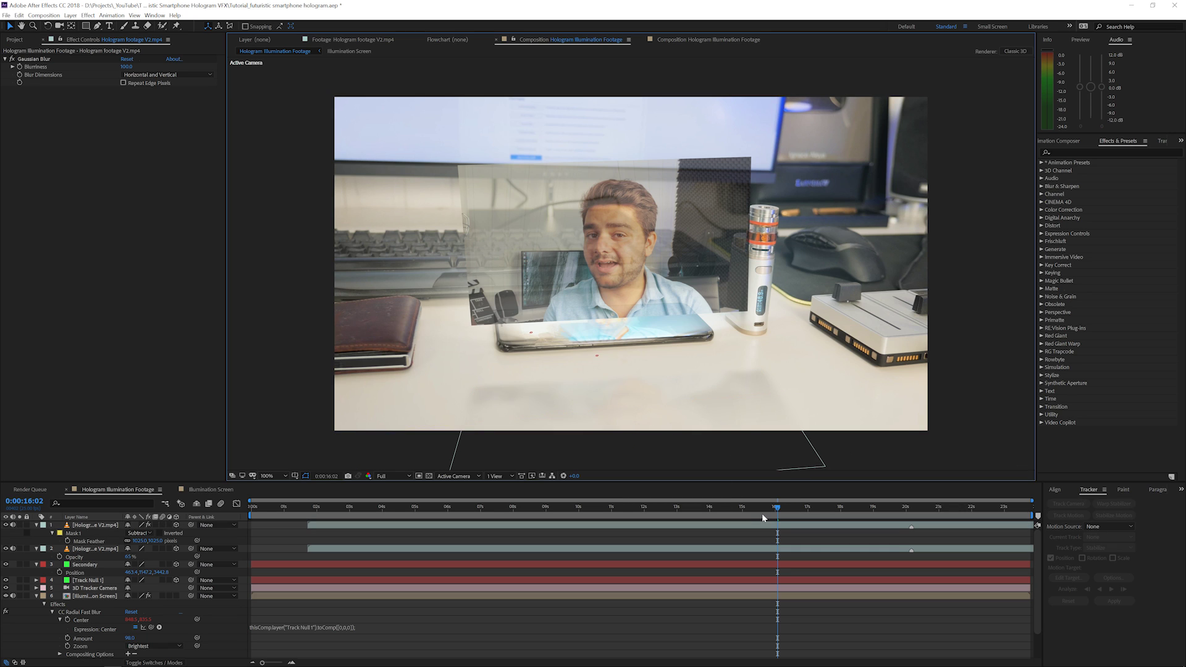
- Keyframe the Scale of both hologram footage layers from 0% at 0:00:02:24 to their current size at about 0:00:04:03
{"action": "left_click", "coordinate": [533, 511]}
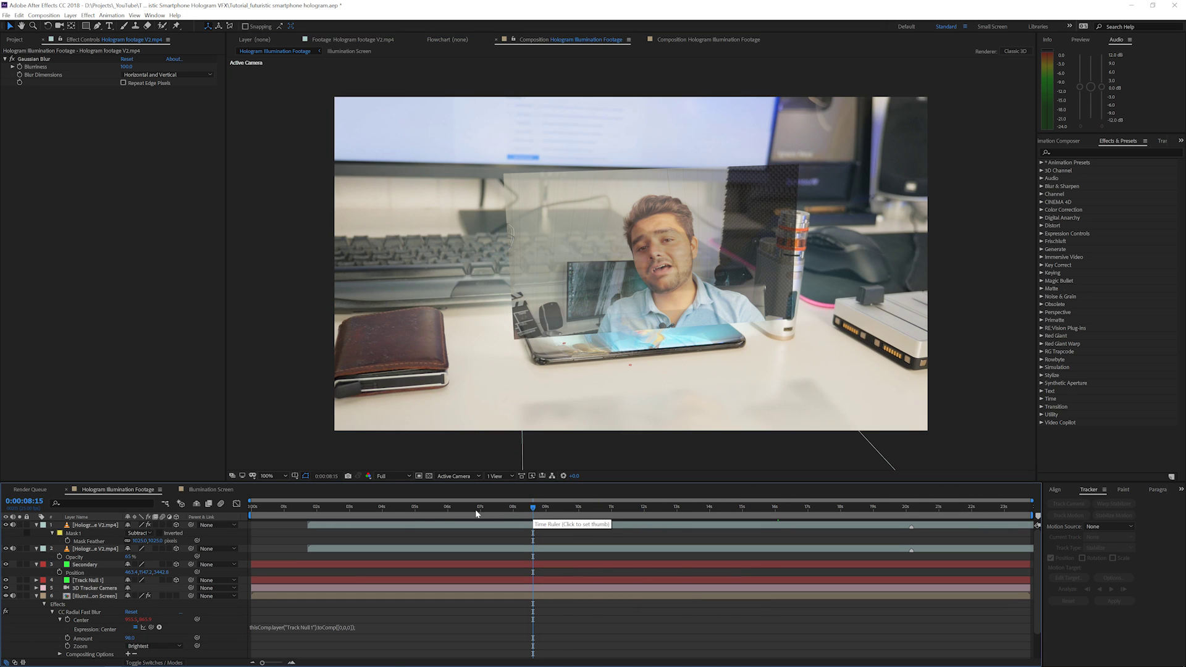
{"action": "left_click", "coordinate": [349, 508]}
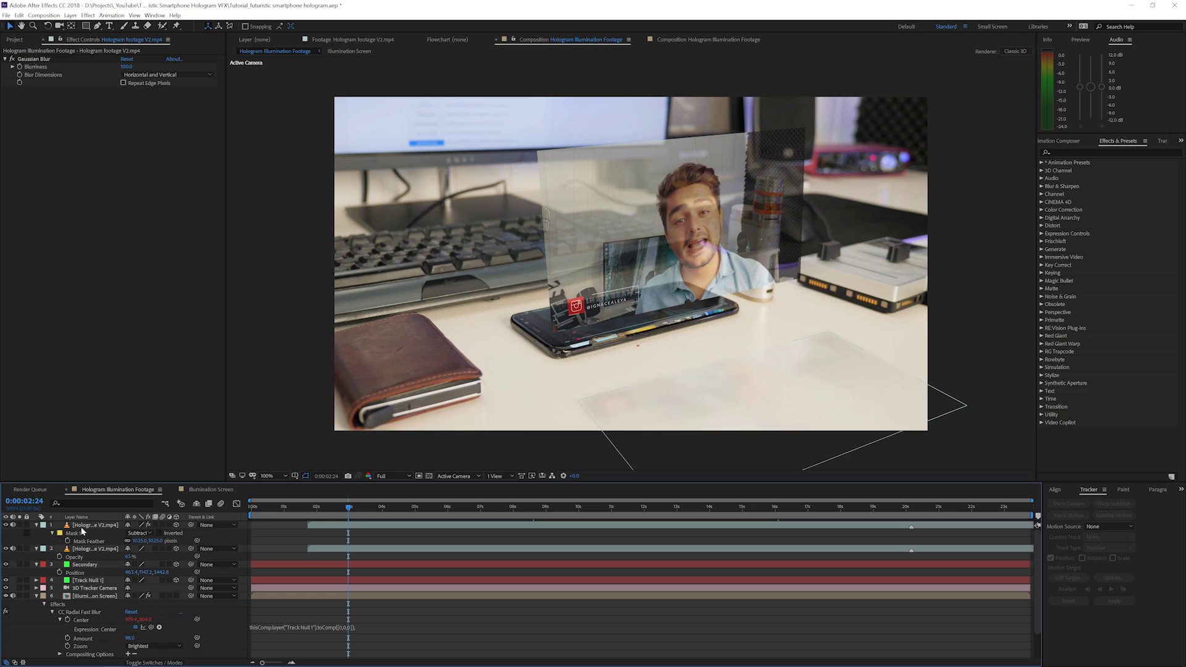
{"action": "left_click", "coordinate": [84, 525]}
{"action": "left_click", "coordinate": [86, 549], "text": "shift"}
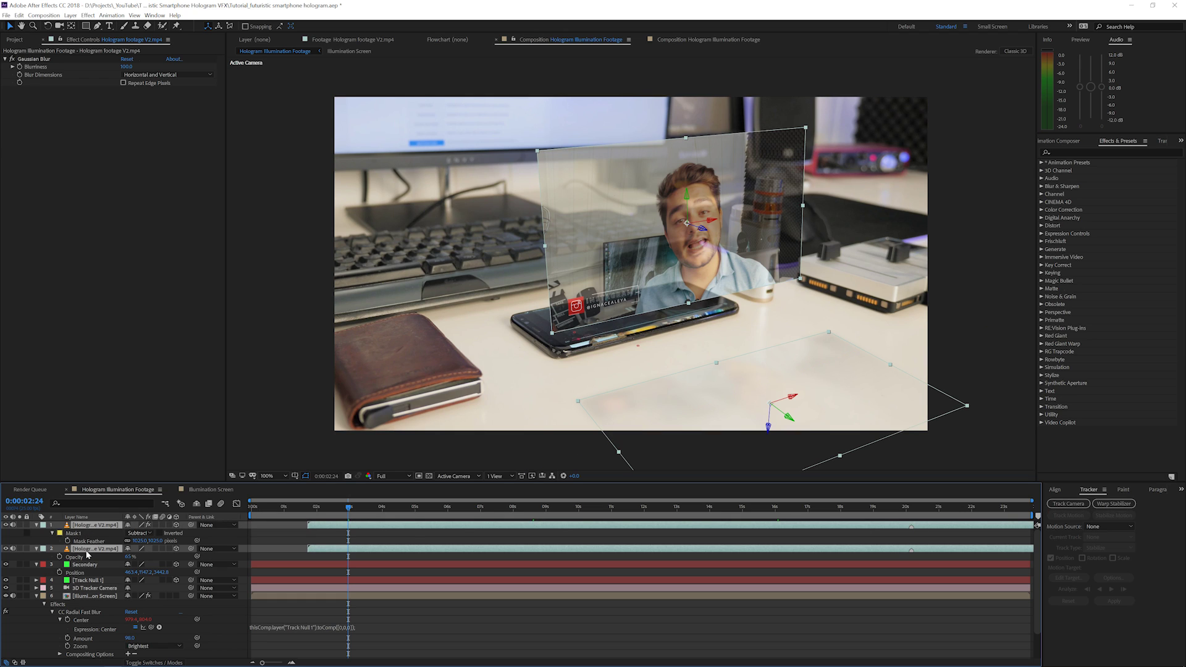
{"action": "key", "text": "s"}
{"action": "left_click", "coordinate": [60, 548]}
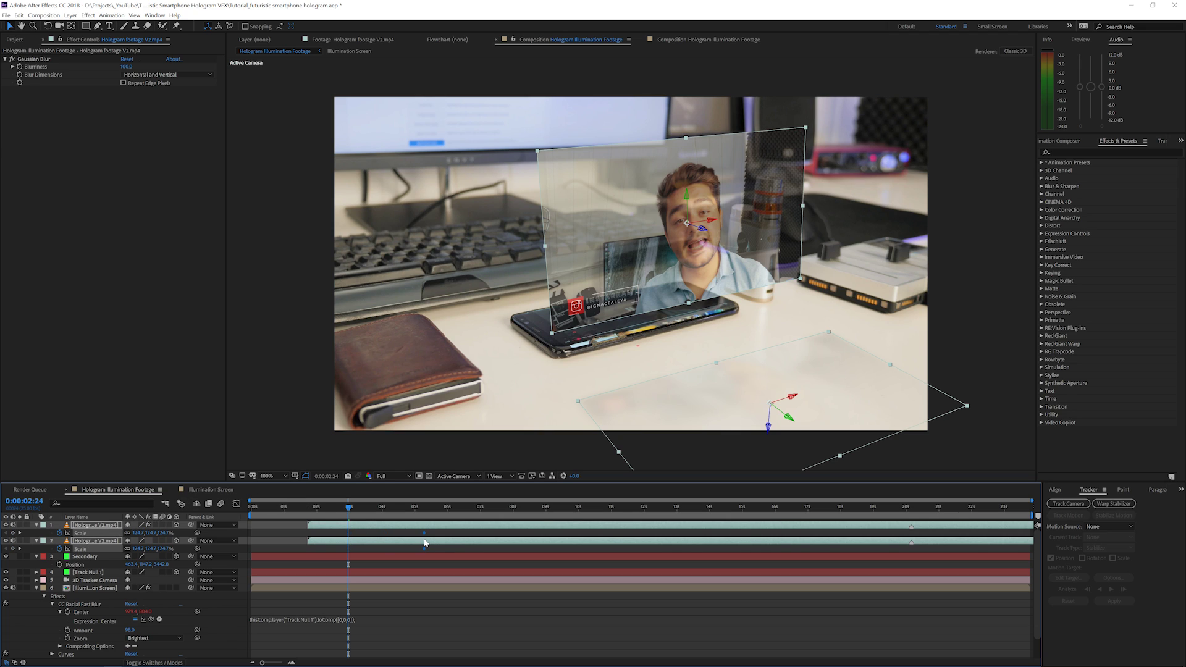
{"action": "left_click_drag", "start_coordinate": [425, 543], "coordinate": [387, 543]}
{"action": "type", "text": "0"}
{"action": "key", "text": "Return"}
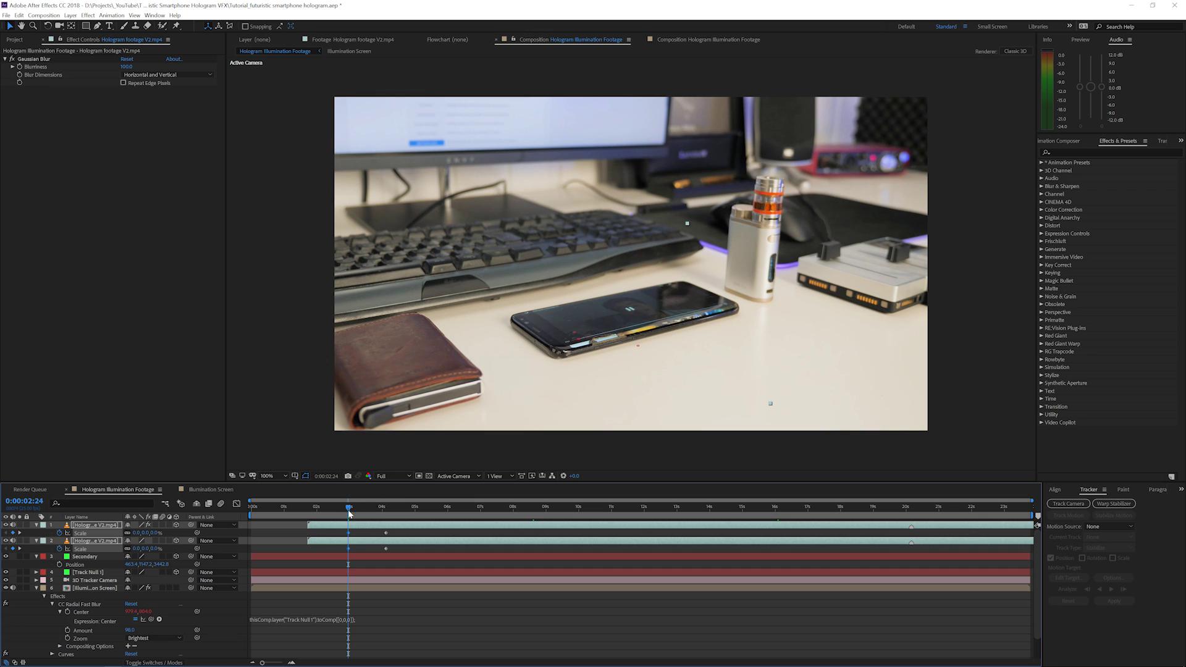
- Apply Easy Ease to the ending Scale keyframes of both hologram layers and check their speed curve in the Graph Editor
{"action": "left_click_drag", "start_coordinate": [349, 510], "coordinate": [395, 508]}
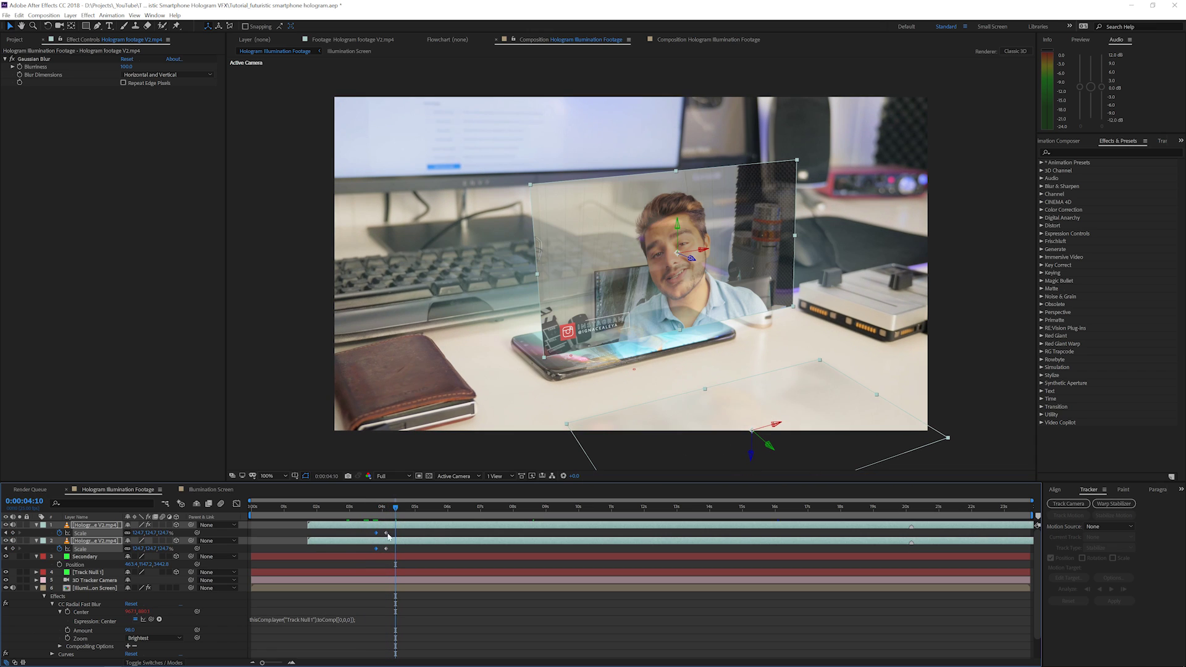
{"action": "left_click", "coordinate": [387, 532]}
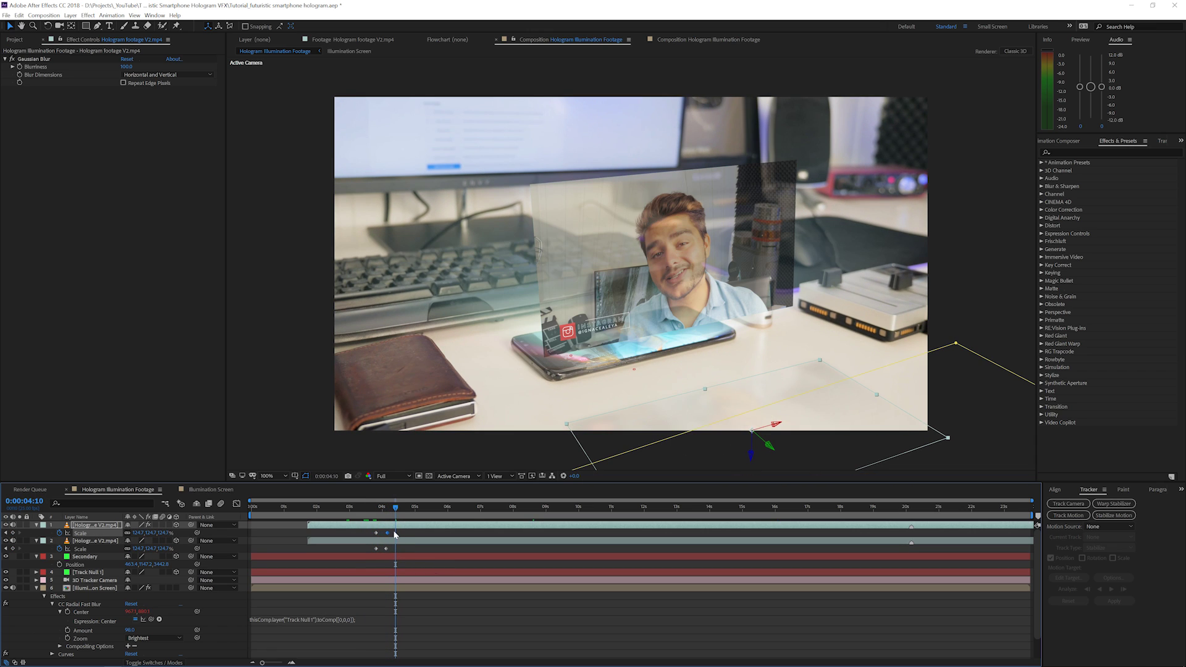
{"action": "left_click", "coordinate": [386, 549], "text": "shift"}
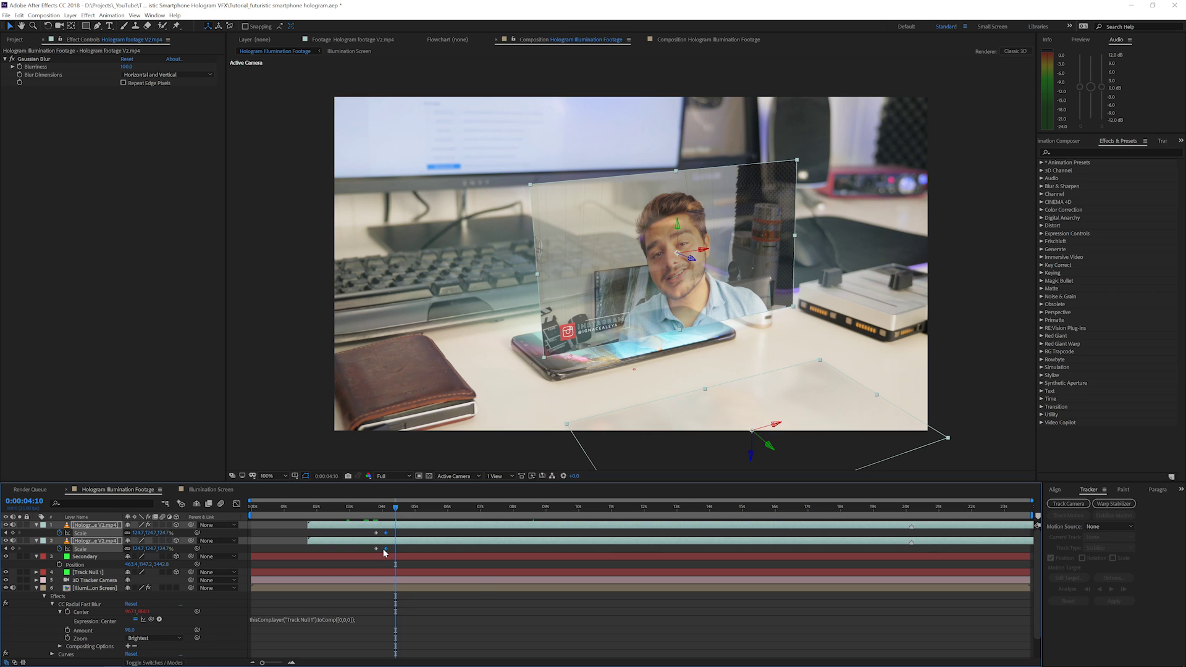
{"action": "right_click", "coordinate": [385, 548]}
{"action": "mouse_move", "coordinate": [444, 653]}
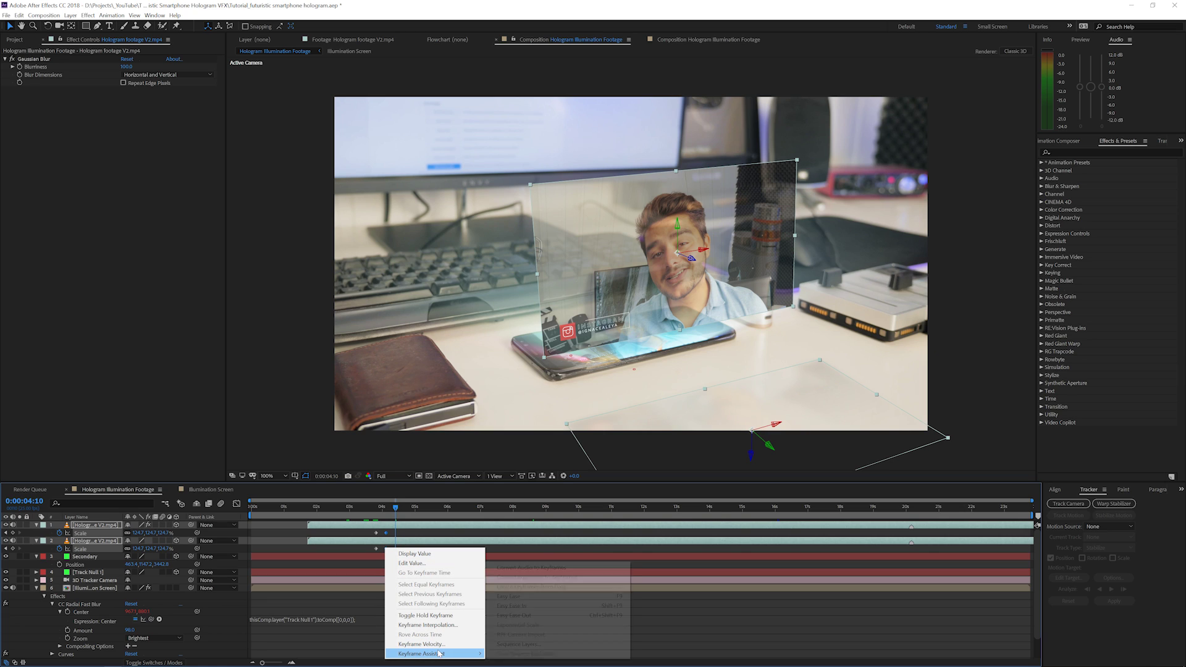
{"action": "left_click", "coordinate": [532, 597]}
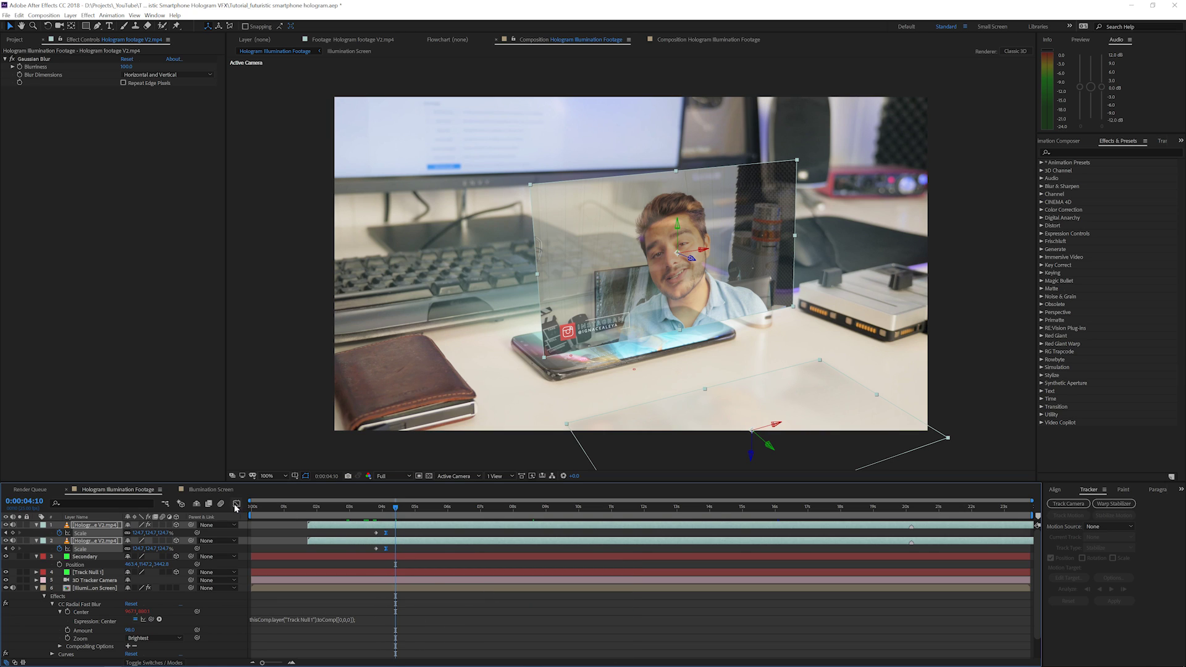
{"action": "left_click", "coordinate": [236, 504]}
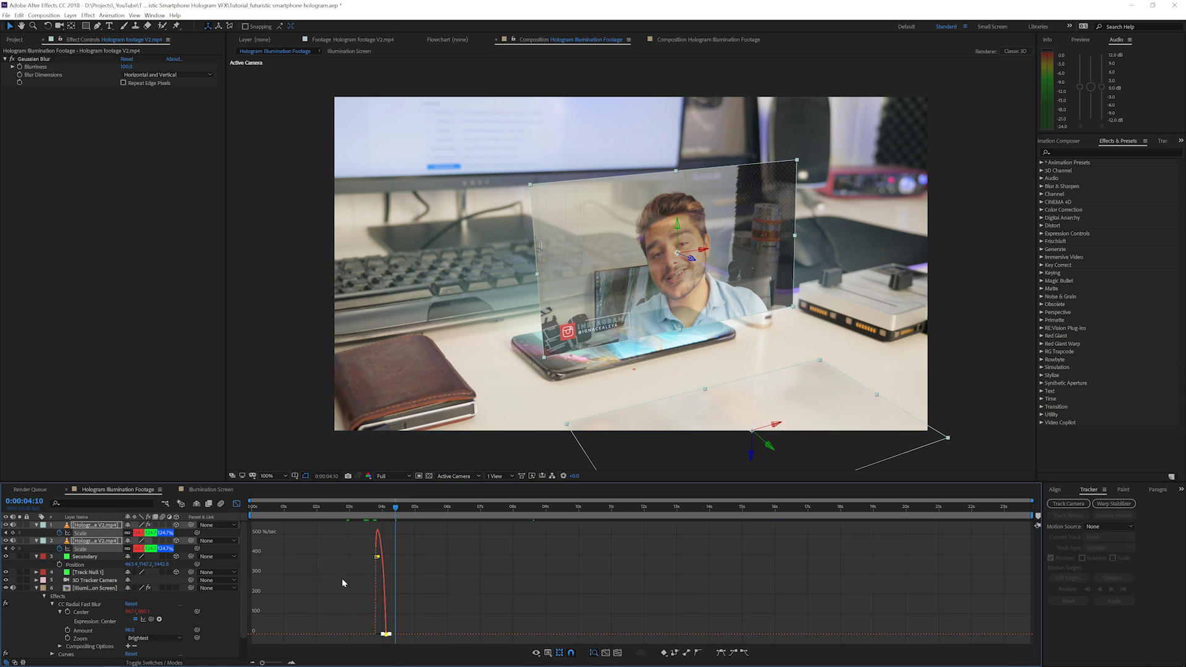
{"action": "left_click", "coordinate": [294, 660]}
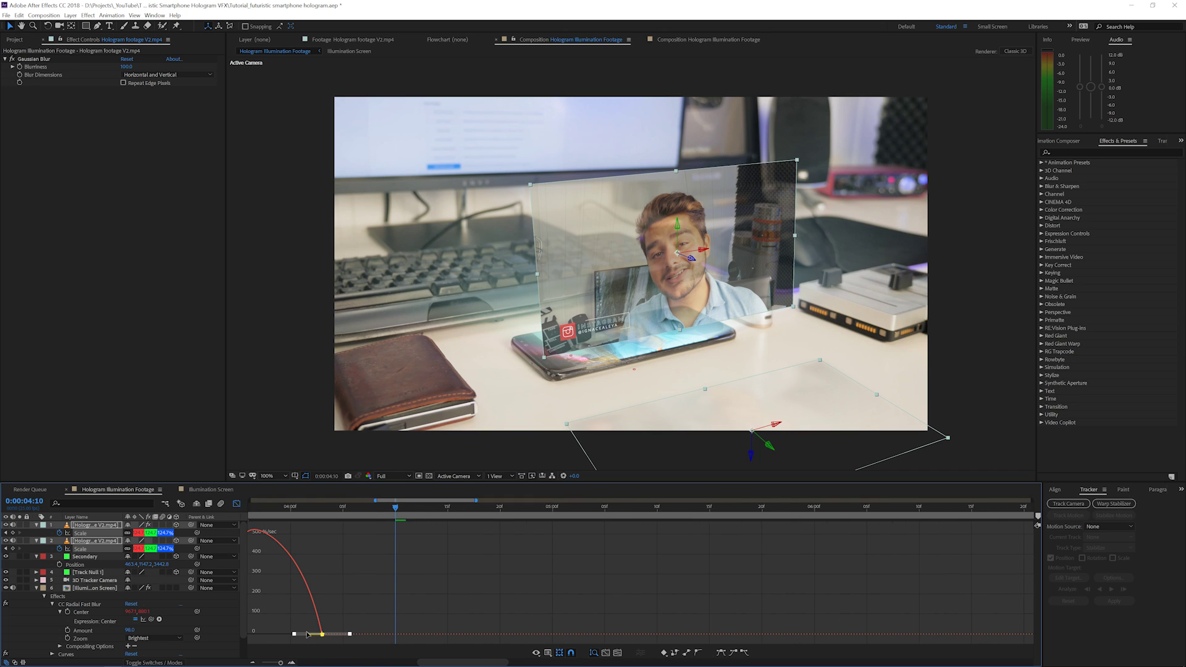
{"action": "left_click", "coordinate": [238, 505]}
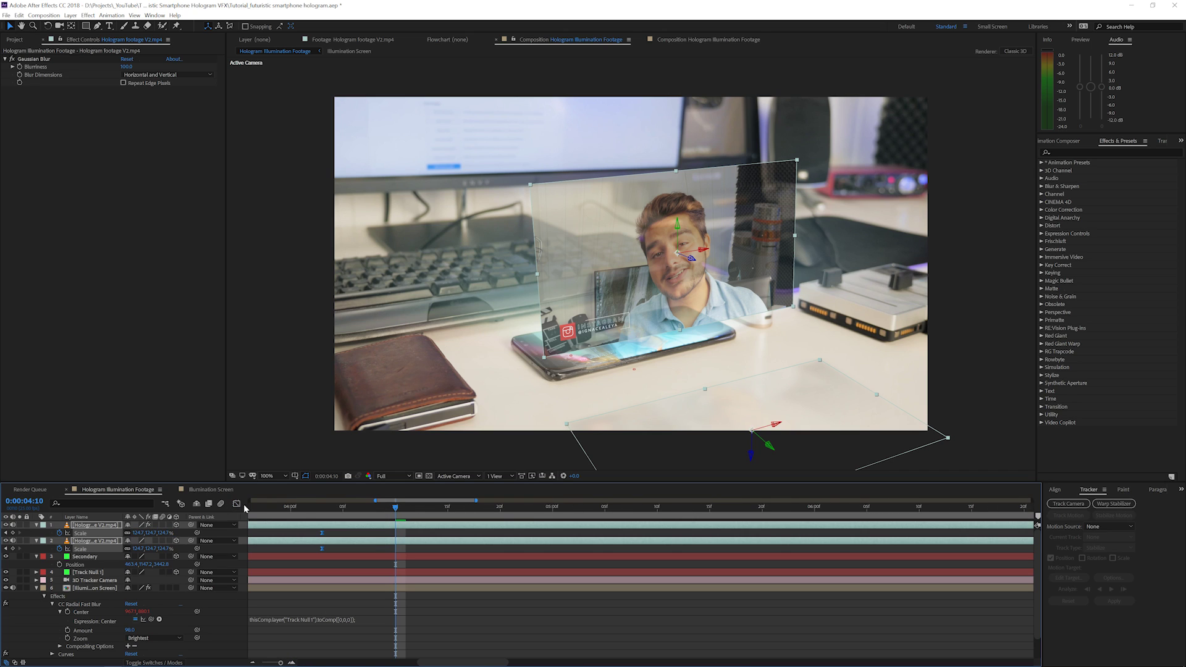
- Preview the scale-up and move both layers' starting Scale keyframes to about 0:00:03:03 for a slower growth
{"action": "left_click", "coordinate": [290, 507]}
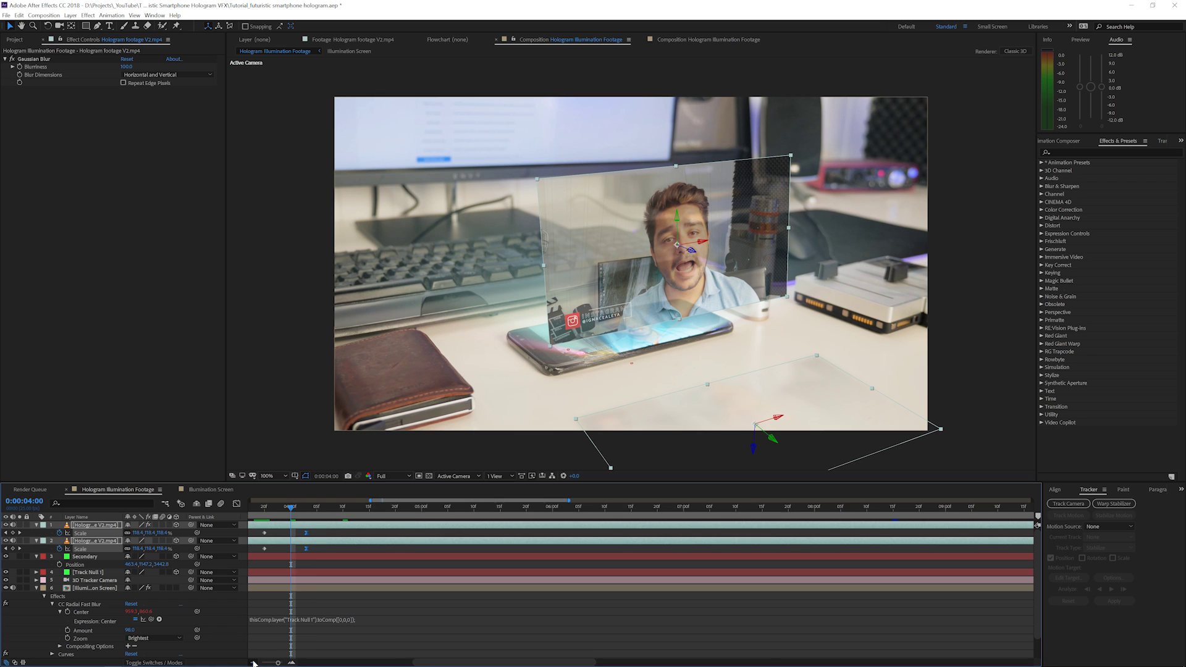
{"action": "left_click", "coordinate": [254, 663]}
{"action": "left_click", "coordinate": [254, 663]}
{"action": "key", "text": "space"}
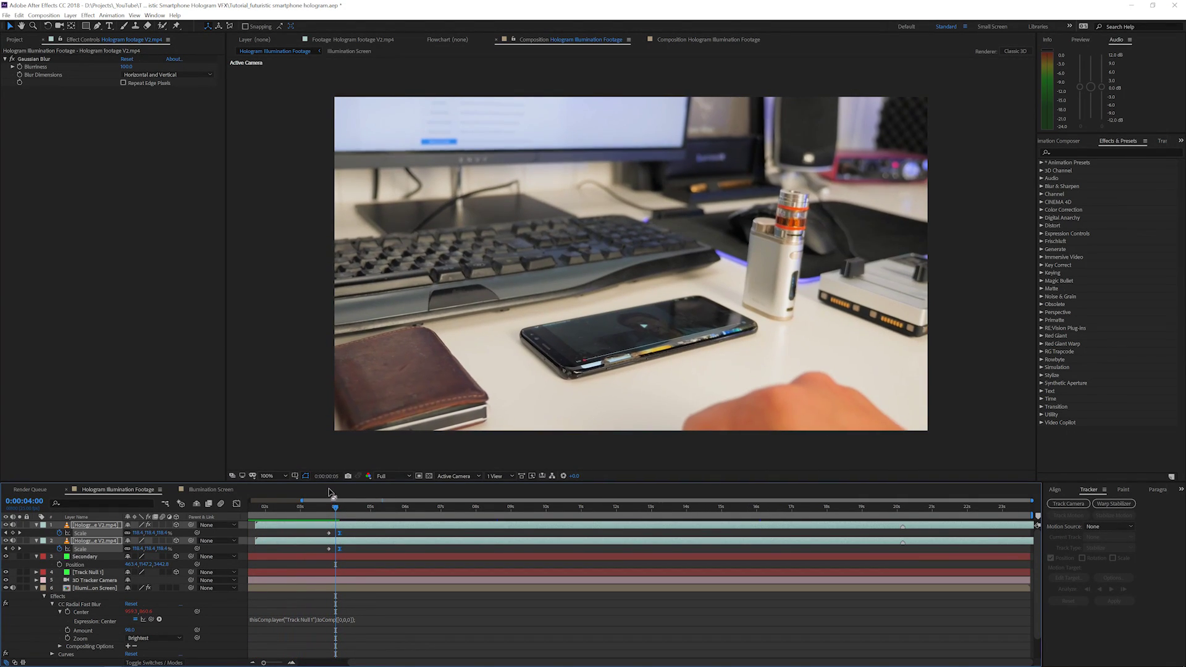
{"action": "key", "text": "space"}
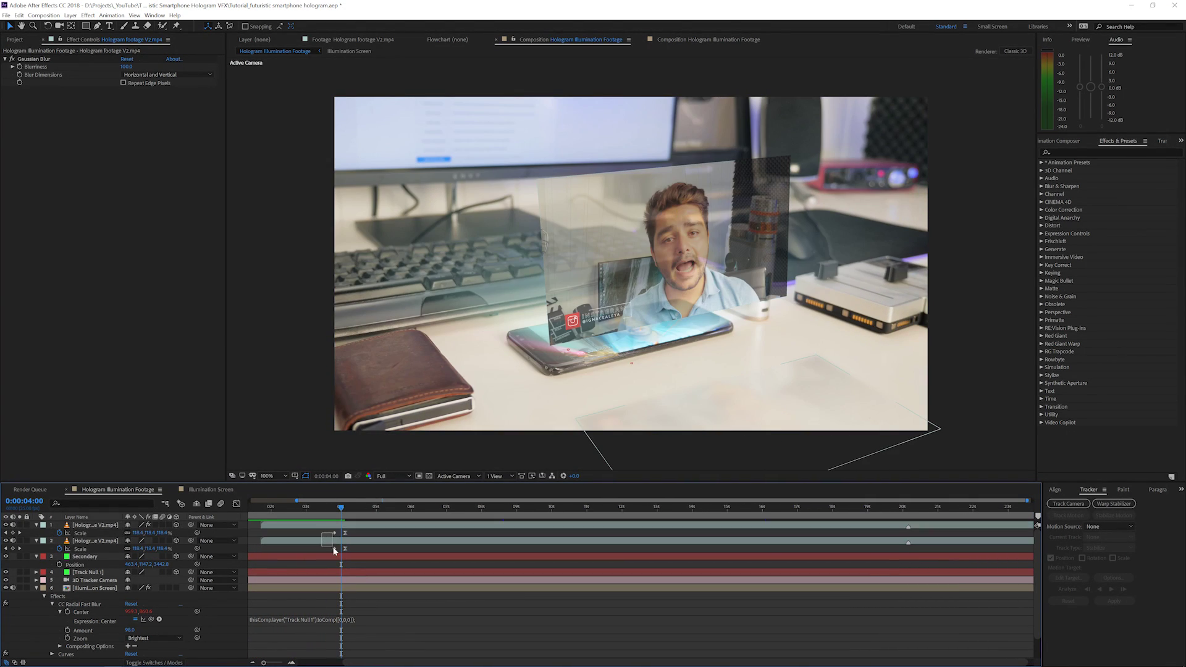
{"action": "left_click_drag", "start_coordinate": [335, 550], "coordinate": [310, 549]}
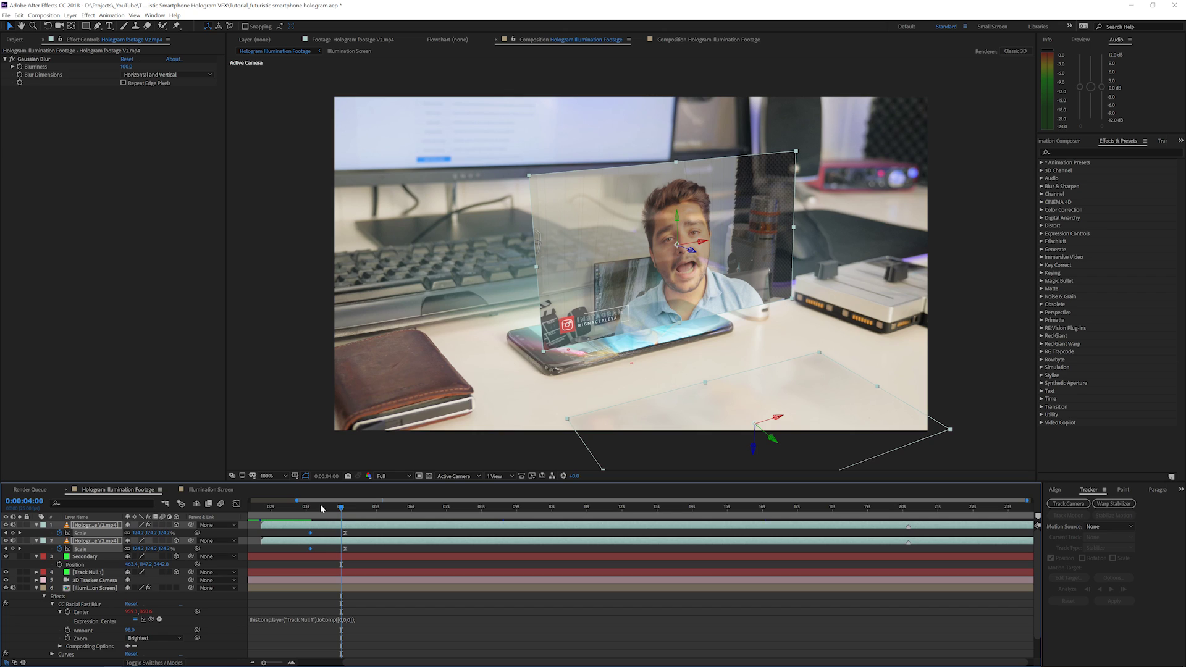
- Keyframe both hologram layers' Opacity from 0% at 0:00:03:03 to their current values at 0:00:04:03, alongside the Scale keyframes
{"action": "left_click", "coordinate": [345, 510]}
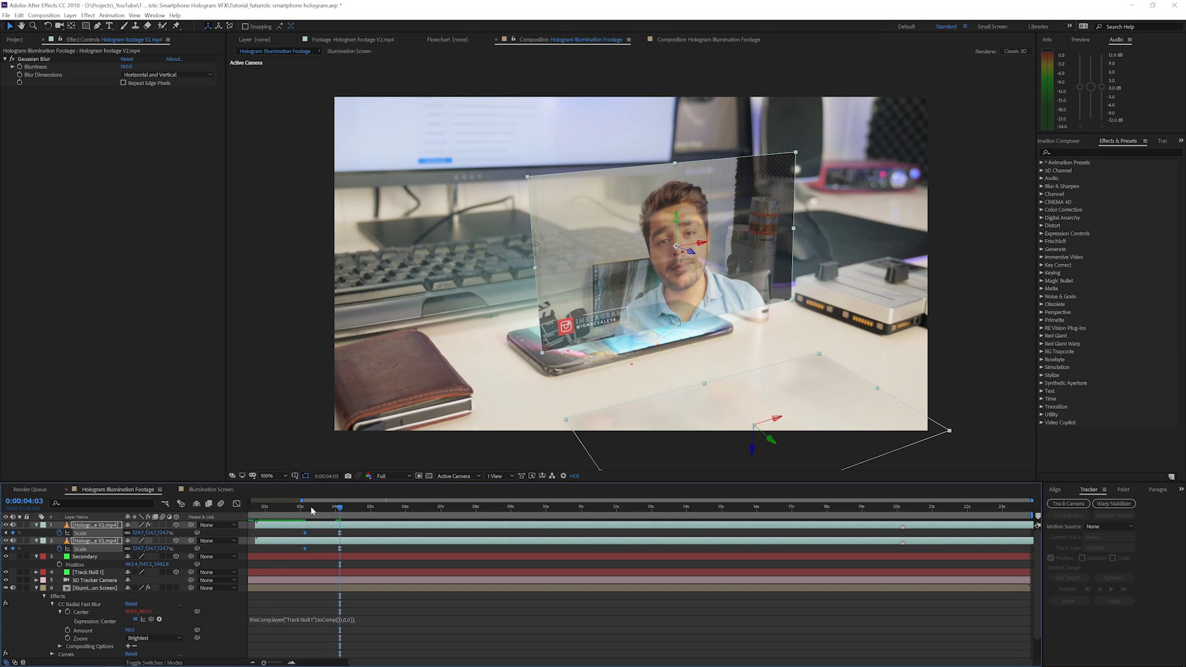
{"action": "key", "text": "t"}
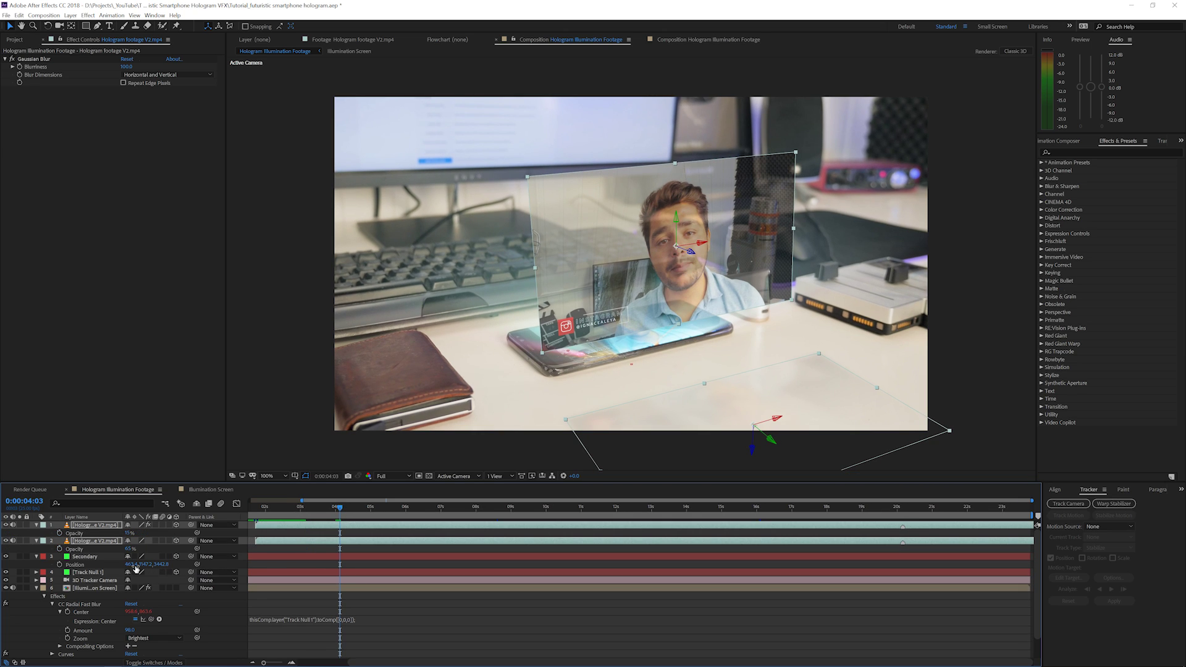
{"action": "left_click", "coordinate": [59, 533]}
{"action": "left_click", "coordinate": [59, 549]}
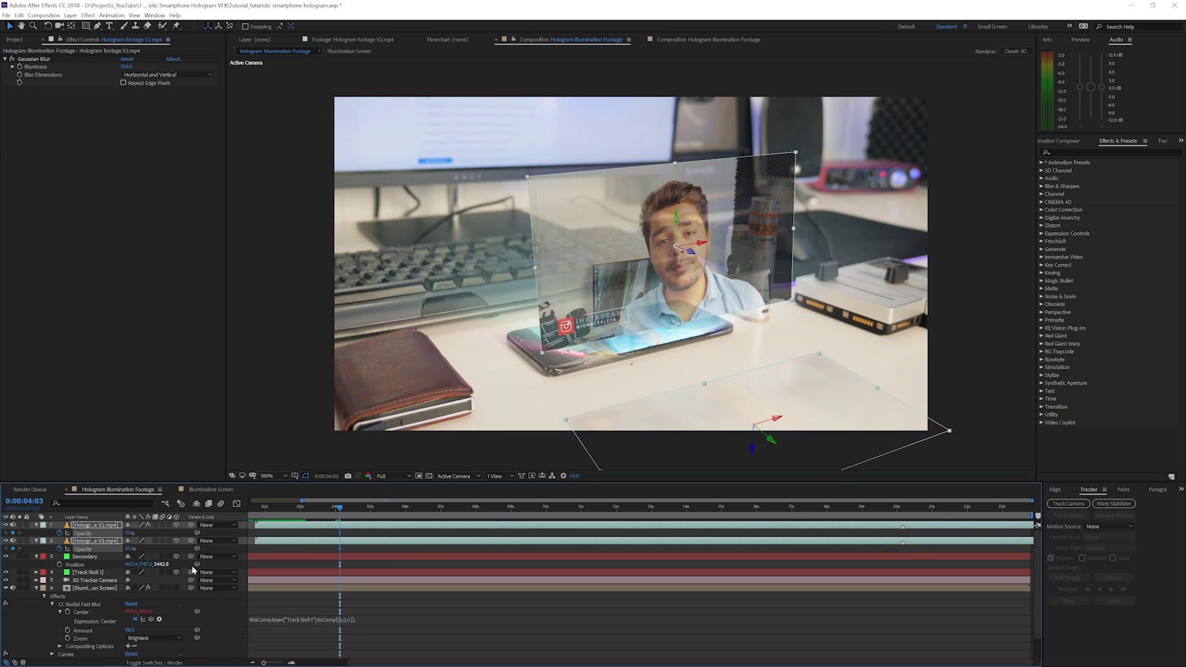
{"action": "key", "text": "shift+s"}
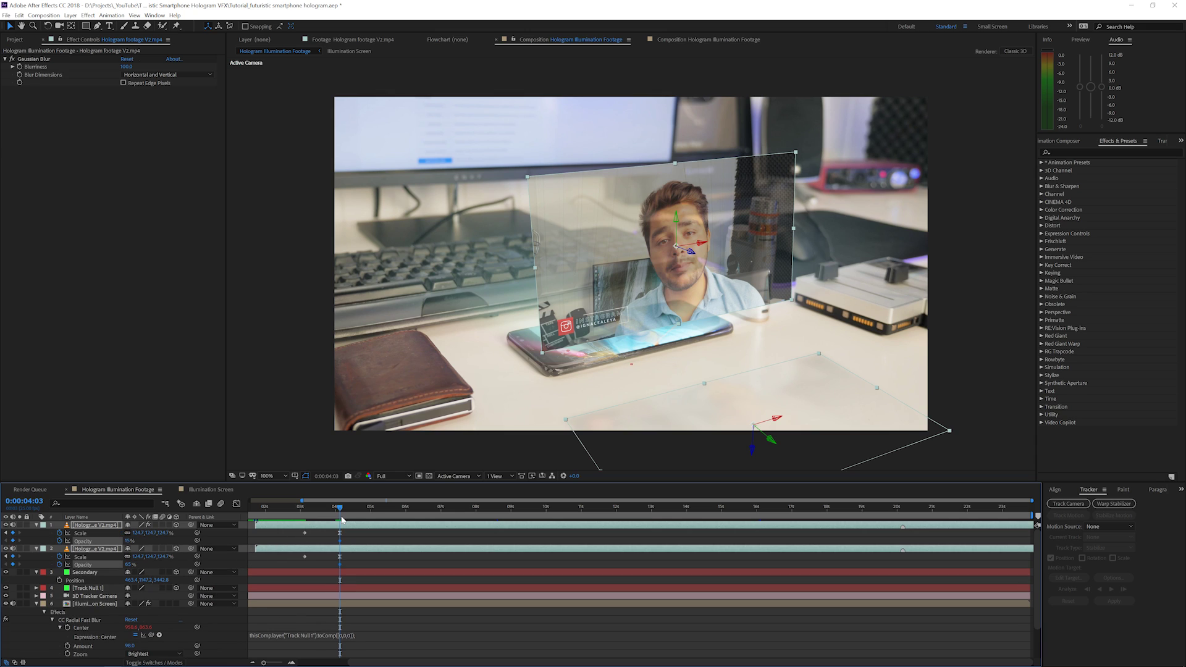
{"action": "left_click", "coordinate": [304, 507]}
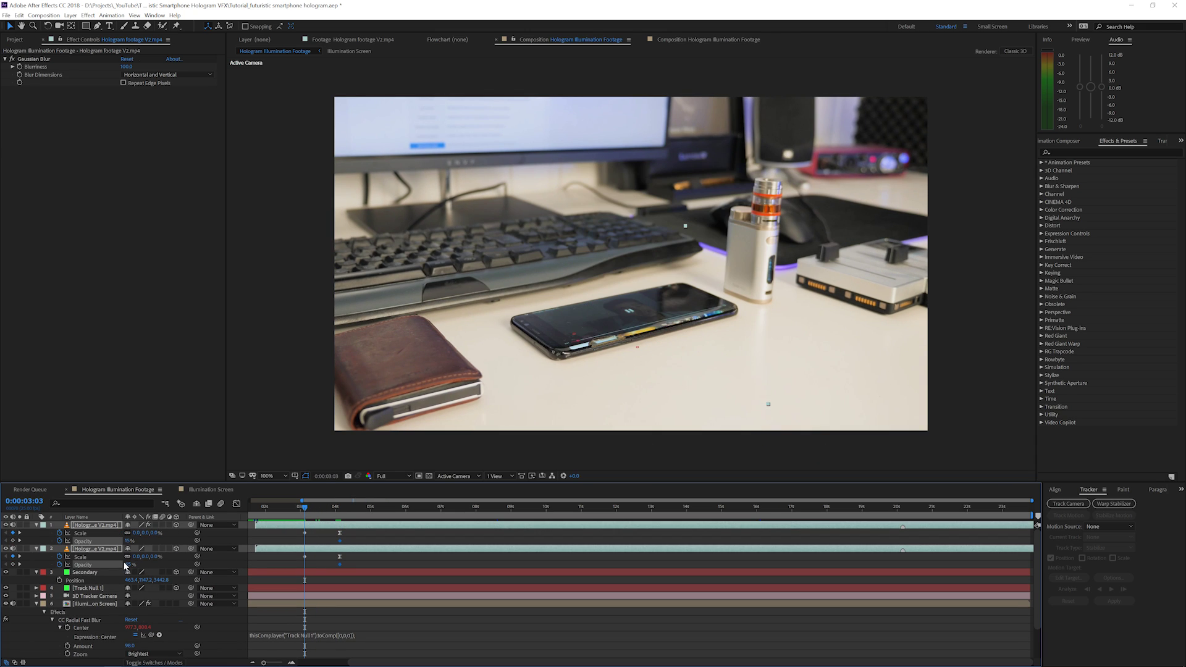
{"action": "key", "text": "Return"}
- Preview the hologram and its reflection growing and fading in from 0:00:03:03
{"action": "mouse_move", "coordinate": [307, 508]}
{"action": "left_mouse_down"}
{"action": "mouse_move", "coordinate": [334, 515]}
{"action": "mouse_move", "coordinate": [307, 519]}
{"action": "left_mouse_up"}
{"action": "left_click", "coordinate": [334, 543]}
{"action": "left_click", "coordinate": [327, 525]}
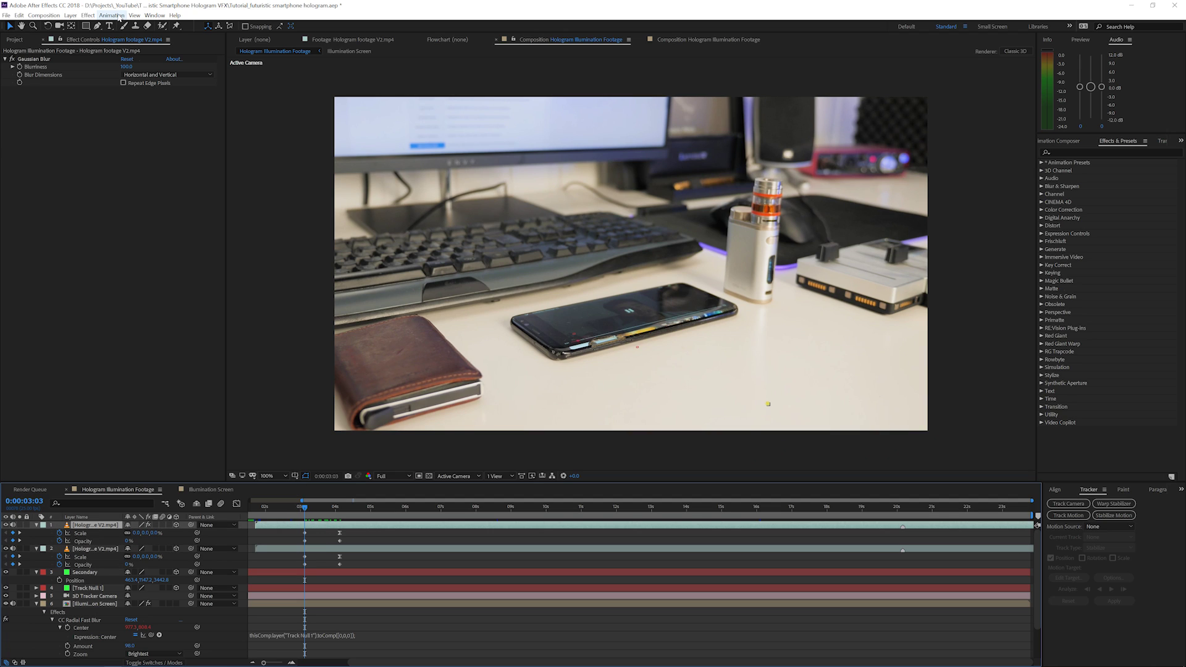
{"action": "left_click", "coordinate": [94, 549]}
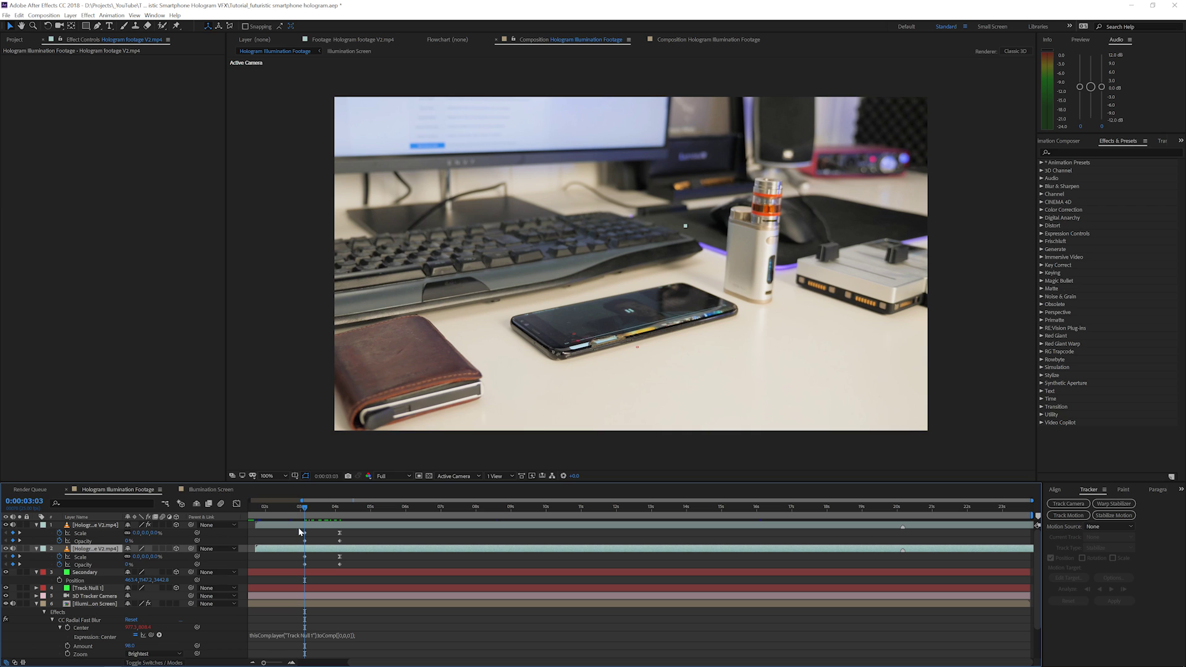
{"action": "key", "text": "space"}
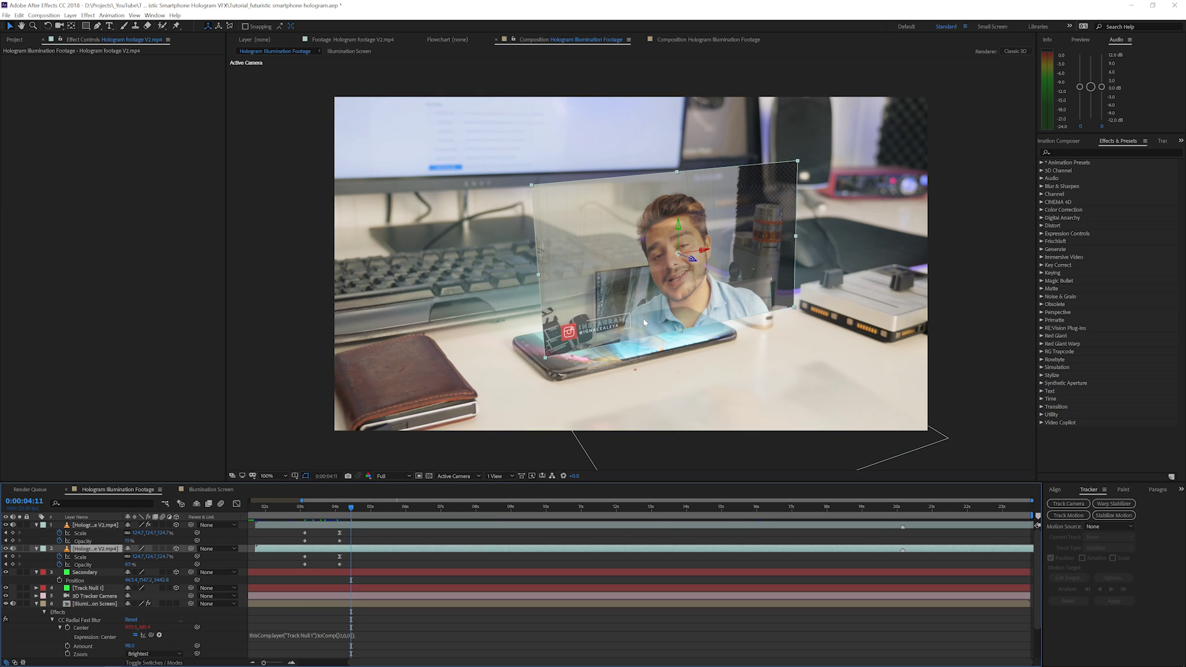
- Add Gaussian Blur to the upright hologram video layer and set its Blurriness to about 97
{"action": "left_click", "coordinate": [88, 15]}
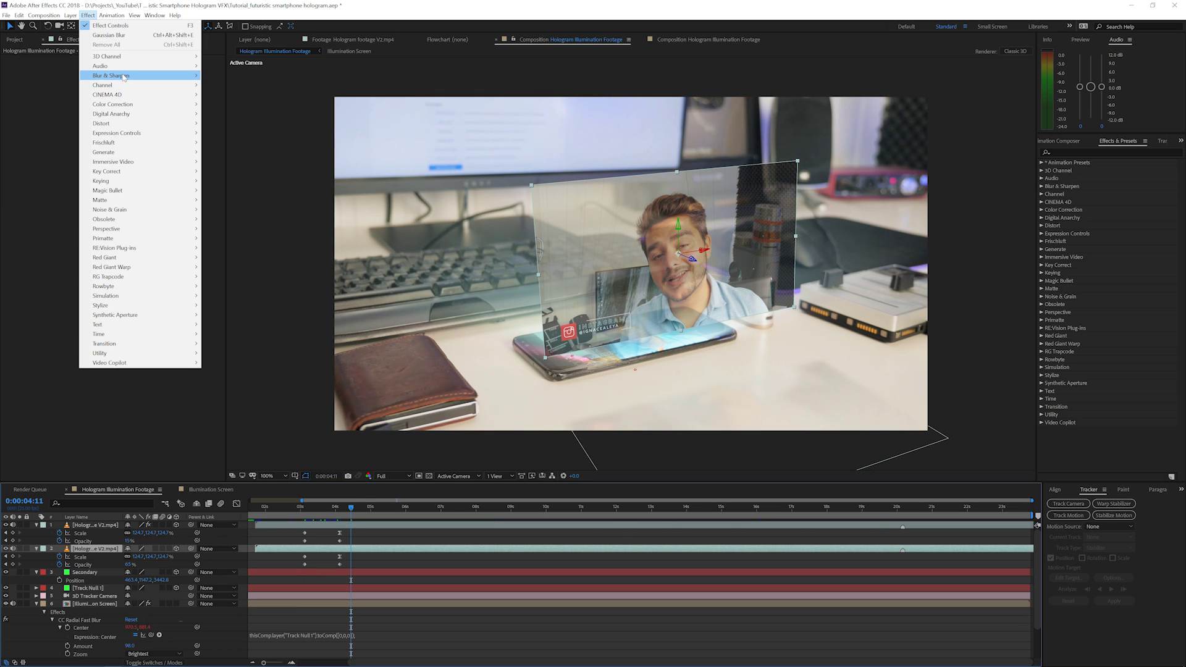
{"action": "mouse_move", "coordinate": [180, 76]}
{"action": "left_click", "coordinate": [230, 181]}
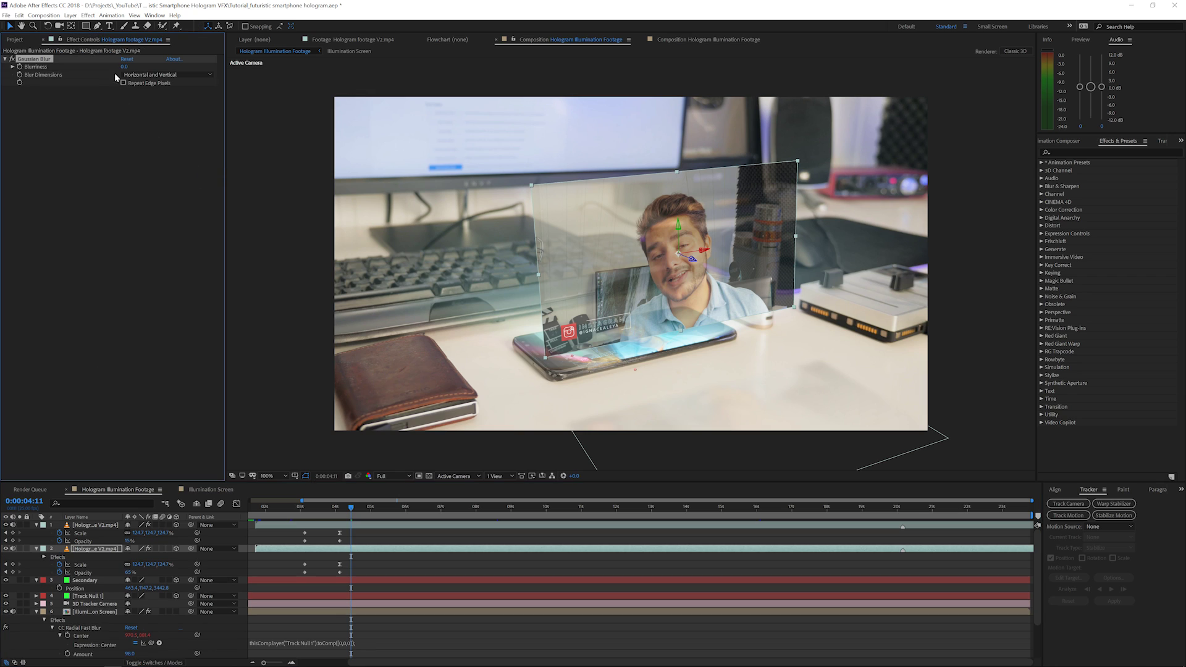
{"action": "left_click_drag", "start_coordinate": [166, 68], "coordinate": [182, 66]}
{"action": "left_click_drag", "start_coordinate": [318, 72], "coordinate": [347, 73]}
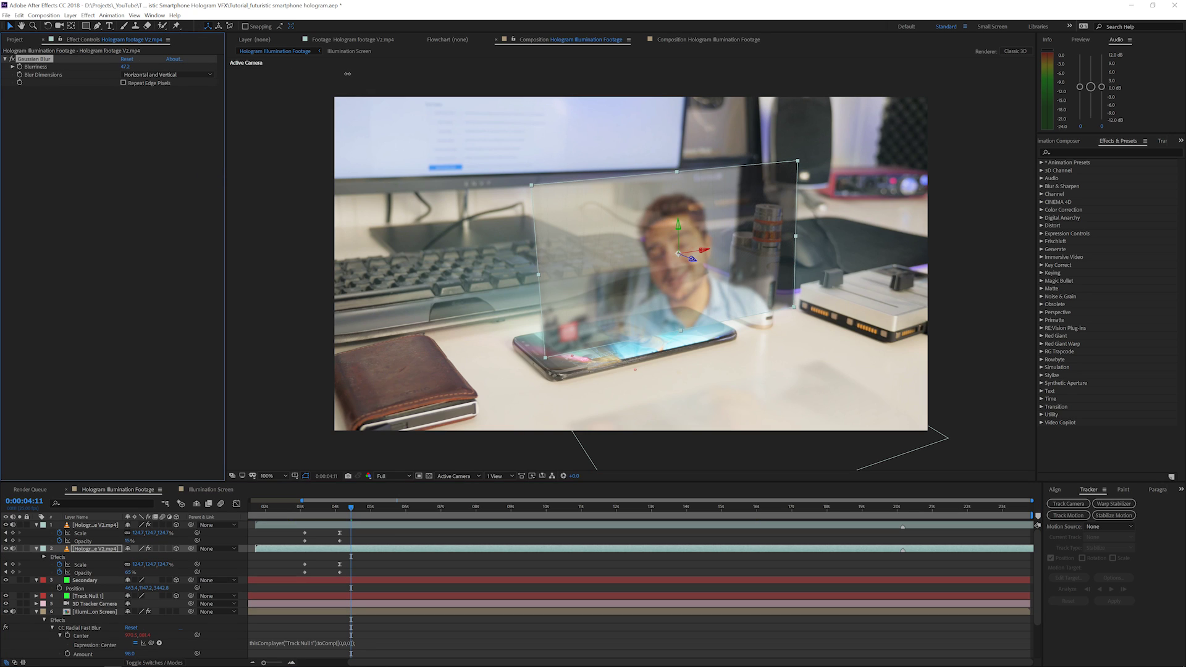
{"action": "left_click_drag", "start_coordinate": [549, 75], "coordinate": [280, 93]}
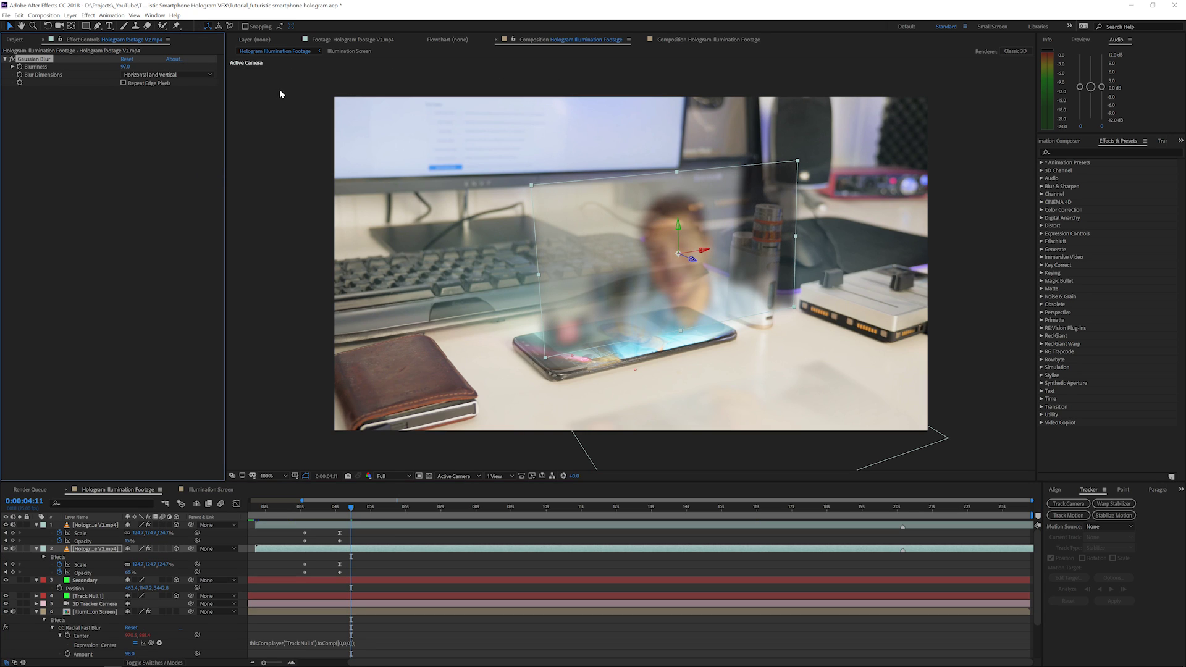
- Keyframe the hologram's Gaussian Blur Blurriness from 97 at 0:00:03:03 to 0 at 0:00:04:03 and preview the reveal
{"action": "left_click_drag", "start_coordinate": [320, 511], "coordinate": [304, 506]}
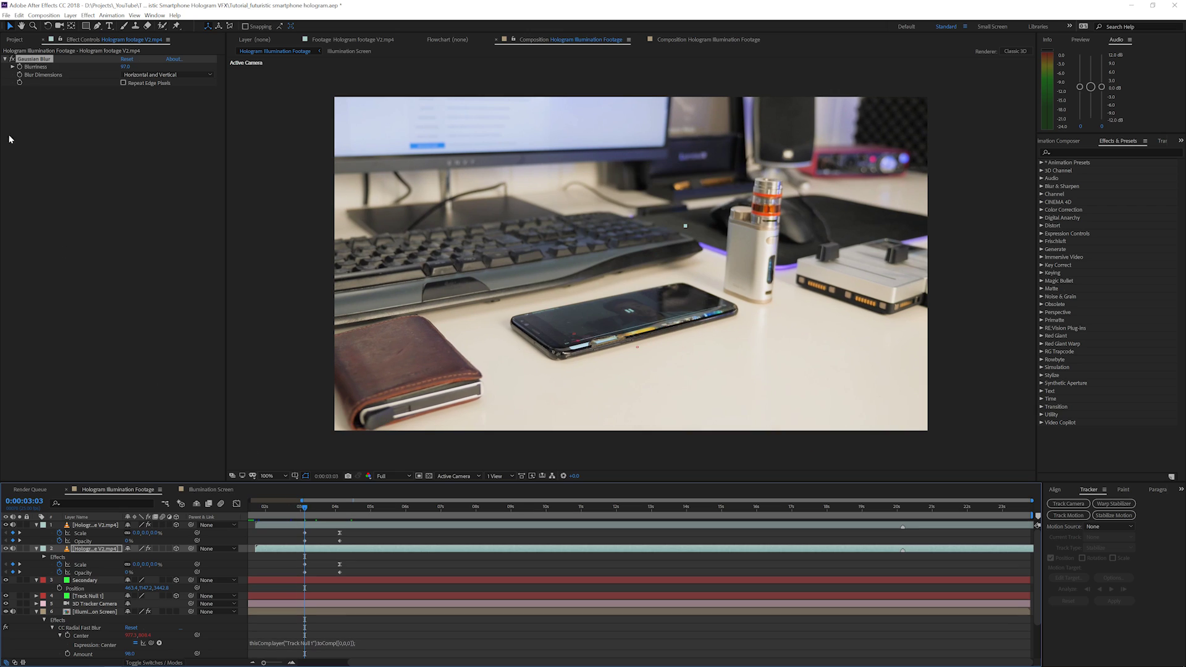
{"action": "left_click", "coordinate": [20, 66]}
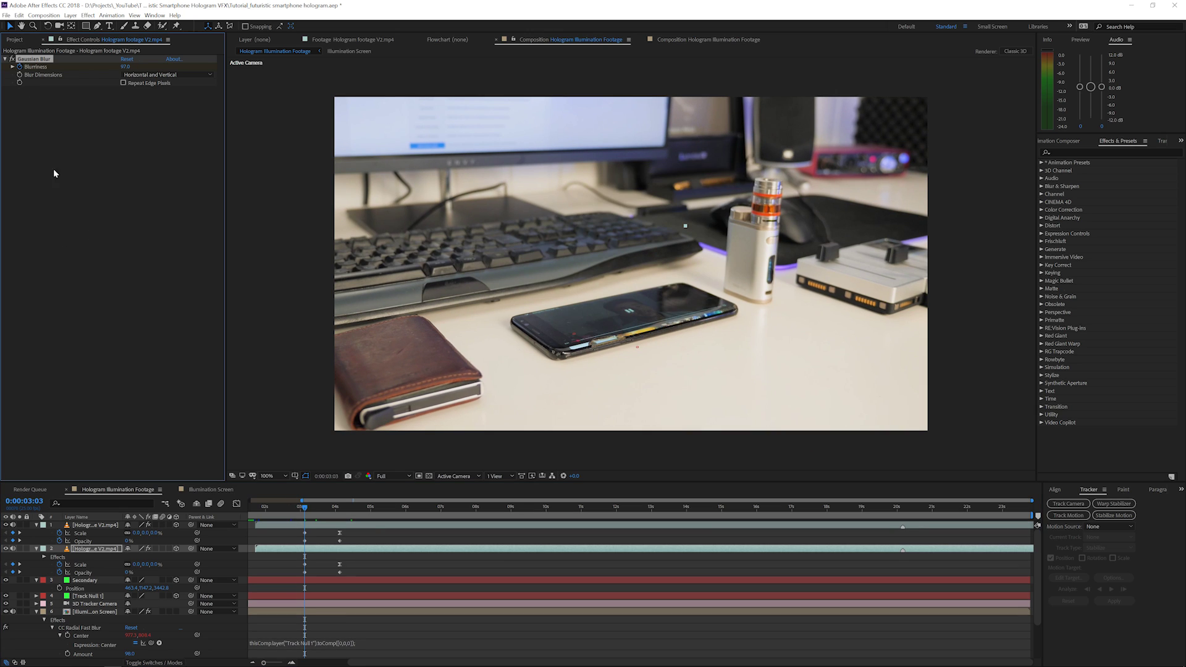
{"action": "left_click", "coordinate": [340, 514]}
{"action": "left_click_drag", "start_coordinate": [123, 71], "coordinate": [91, 151]}
{"action": "key", "text": "space"}
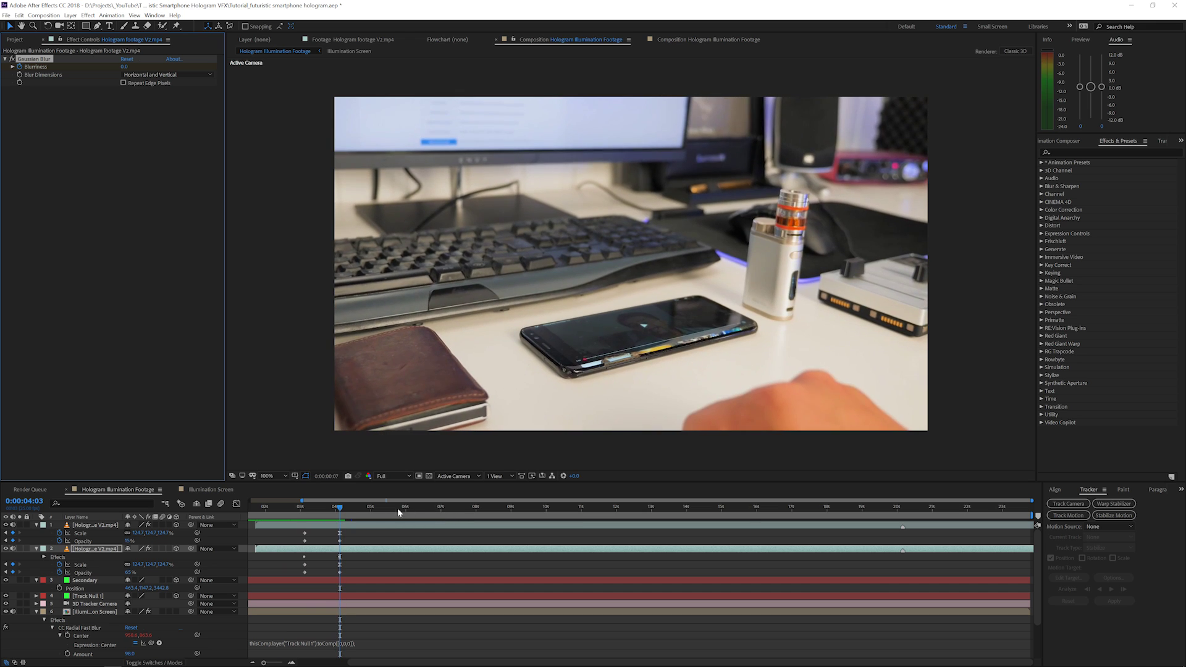
{"action": "key", "text": "space"}
{"action": "key", "text": "space"}
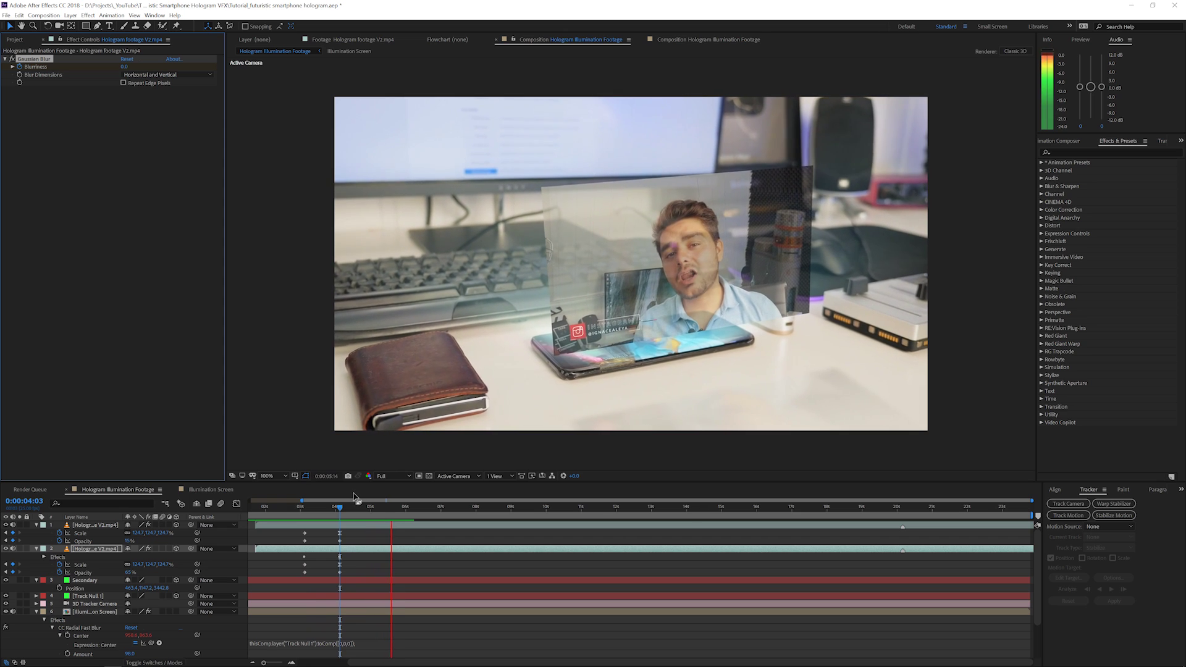
- Move the Illumination Screen layer to the top of the layer stack and check the light rays at 0:00:06:19
{"action": "left_click", "coordinate": [372, 506]}
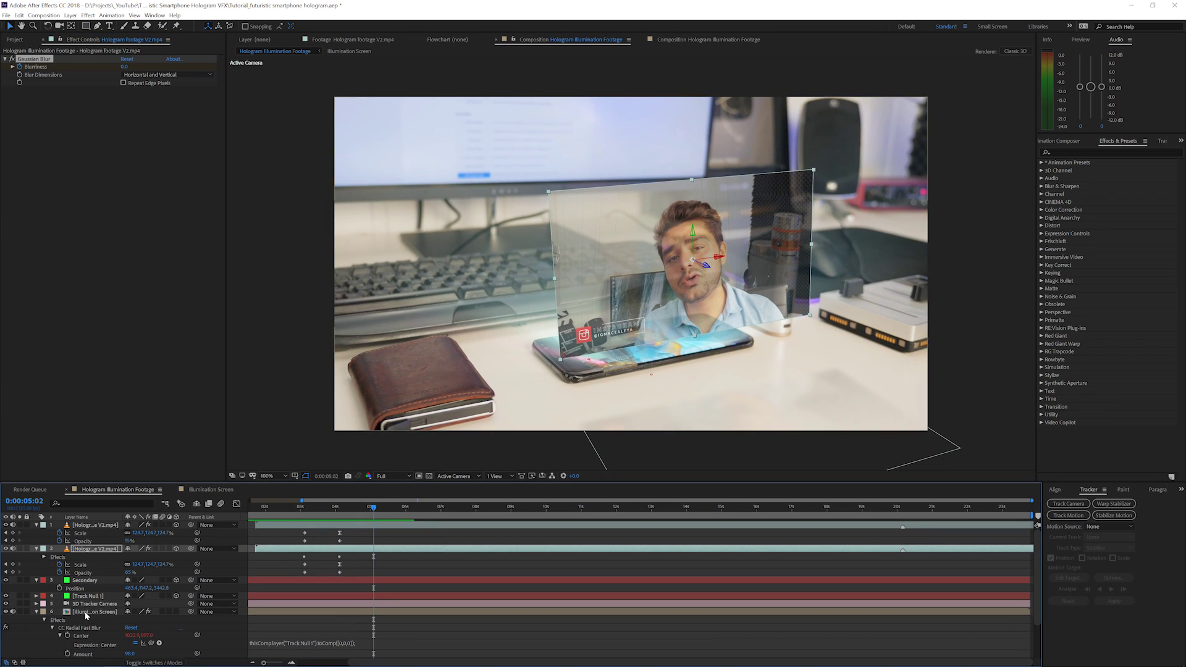
{"action": "left_click_drag", "start_coordinate": [87, 612], "coordinate": [86, 522]}
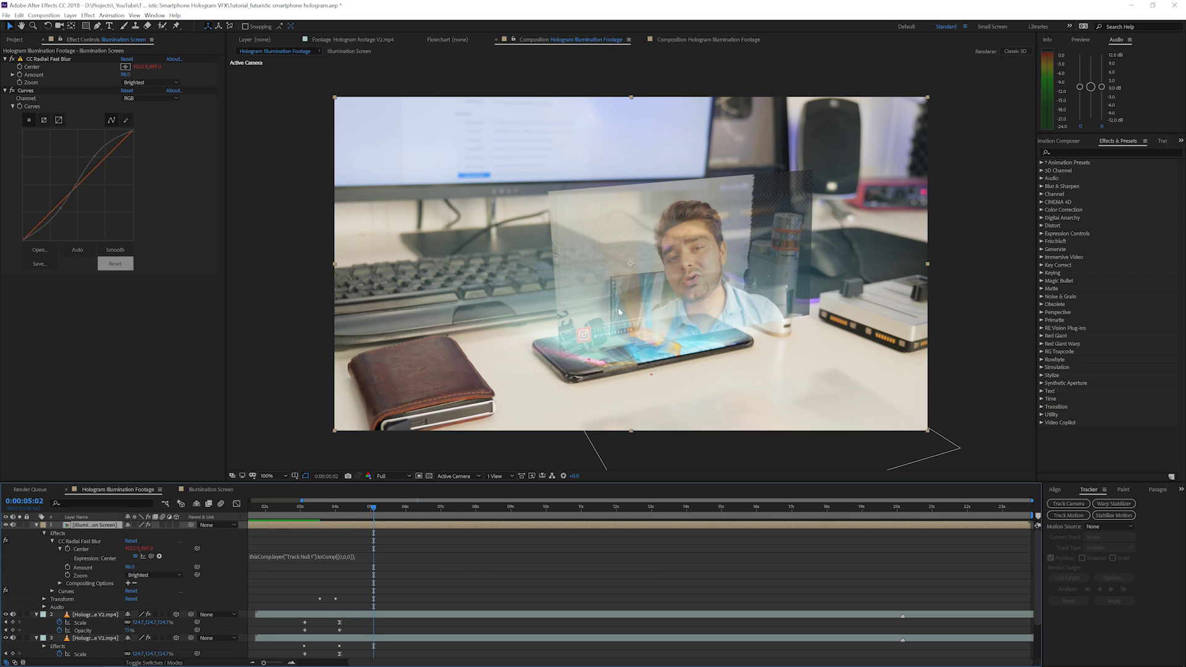
{"action": "left_click", "coordinate": [432, 514]}
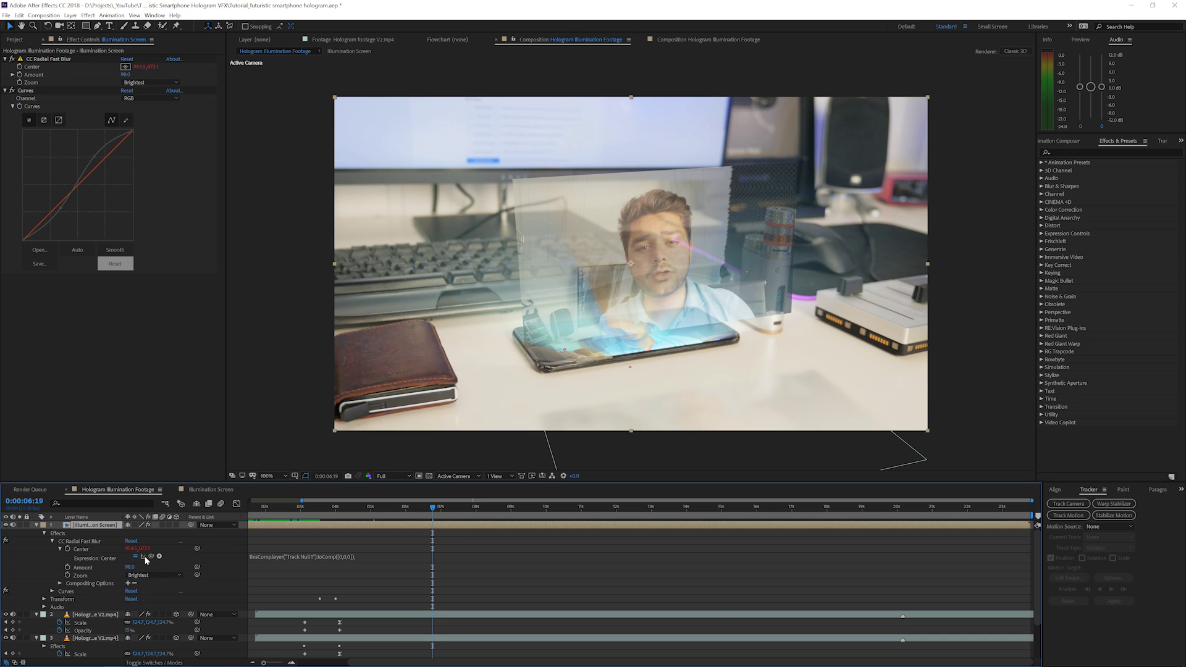
- Set the upright hologram layer's Opacity to about 75% and move that keyframe to 0:00:04:03, replacing the existing ending keyframe
{"action": "left_click", "coordinate": [100, 615]}
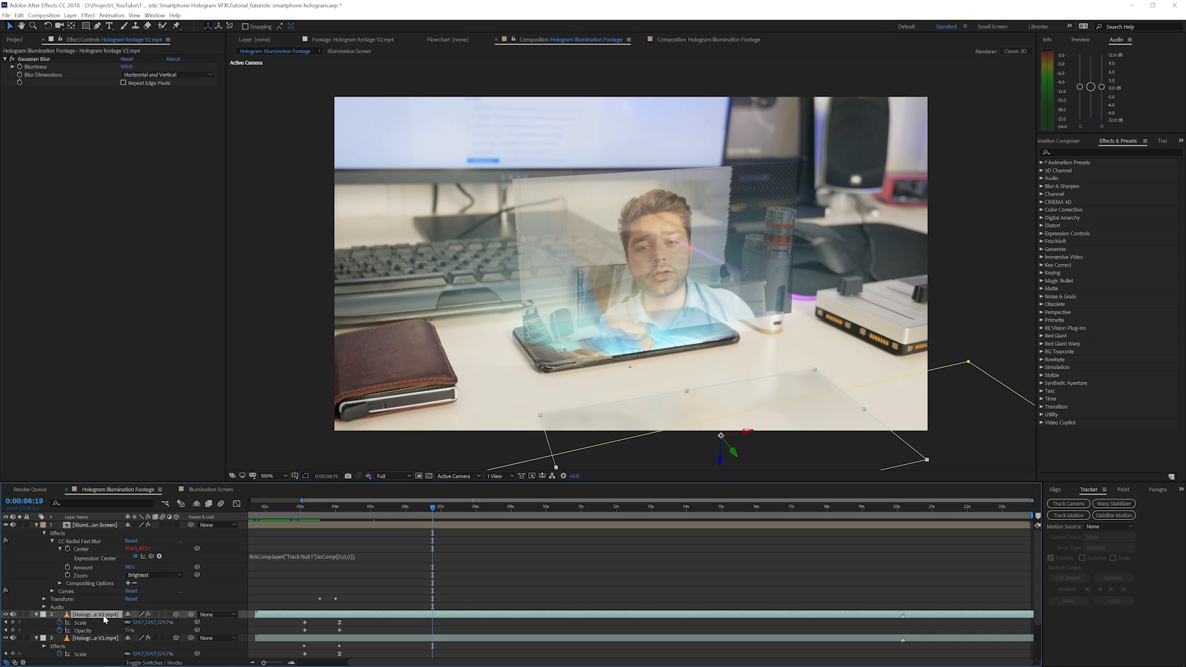
{"action": "left_click", "coordinate": [103, 638]}
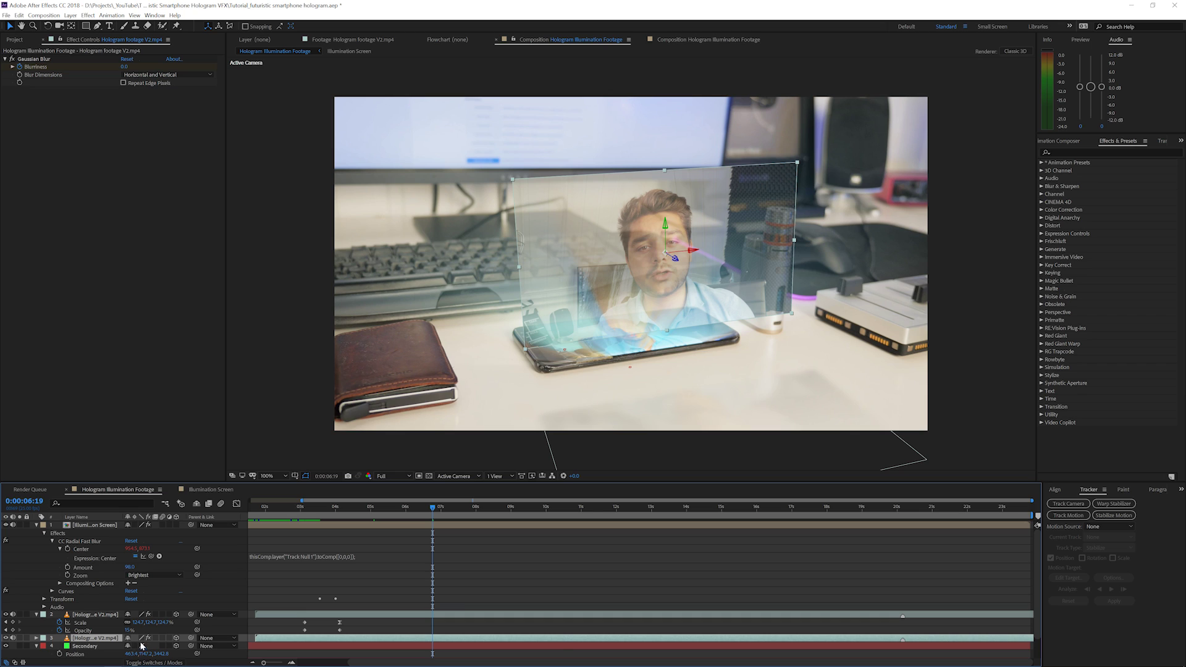
{"action": "scroll", "coordinate": [142, 647], "scroll_direction": "down", "scroll_amount": 3}
{"action": "key", "text": "t"}
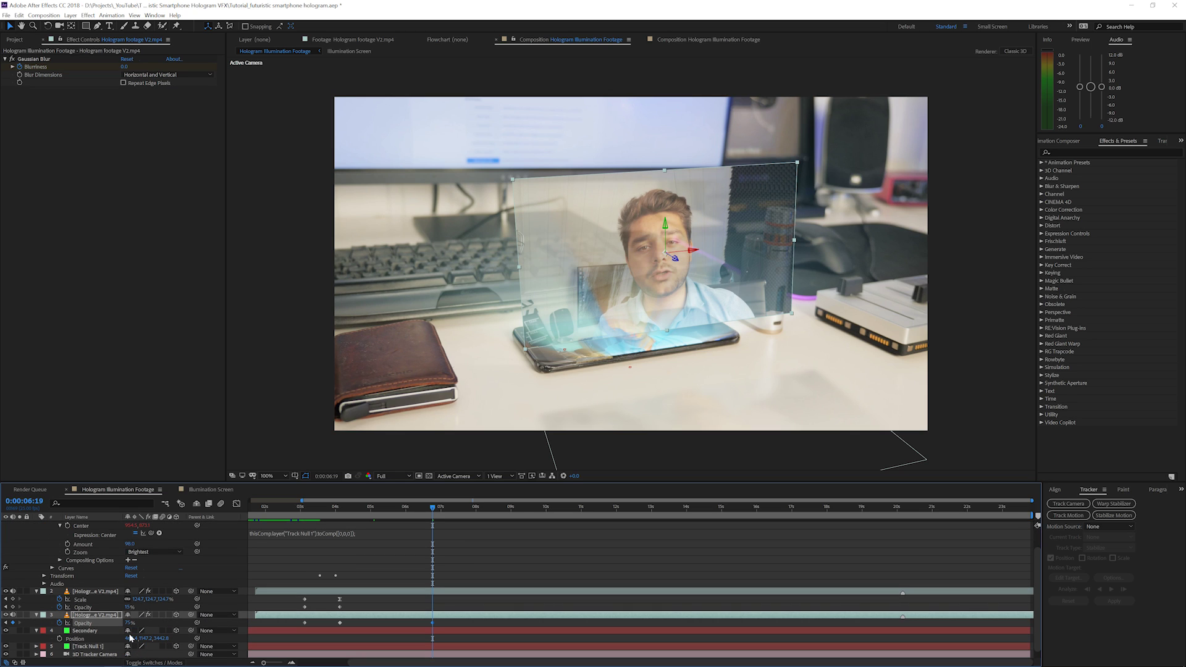
{"action": "left_click", "coordinate": [449, 571]}
{"action": "left_click", "coordinate": [581, 506]}
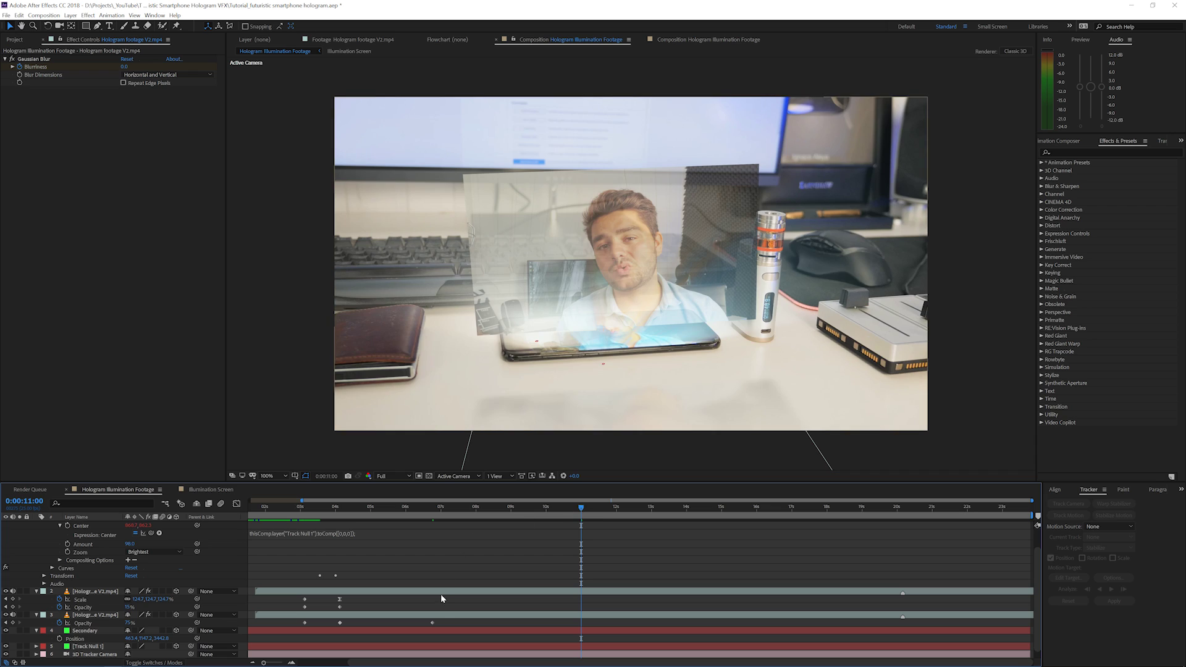
{"action": "left_click_drag", "start_coordinate": [432, 623], "coordinate": [341, 632]}
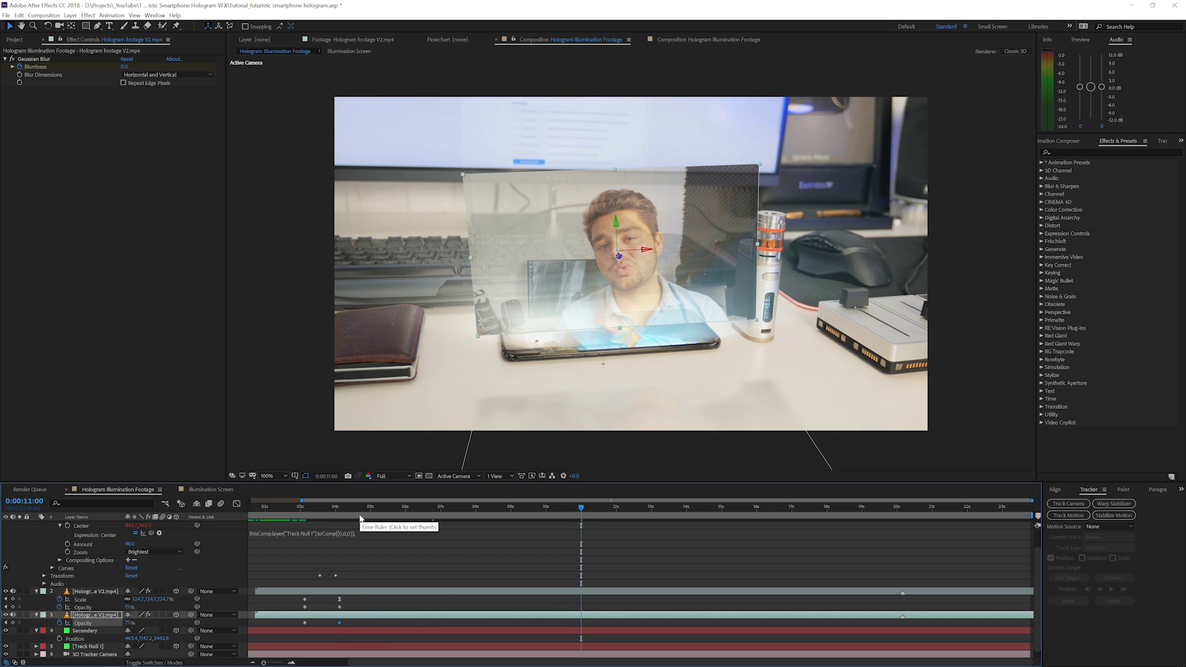
{"action": "key", "text": "j"}
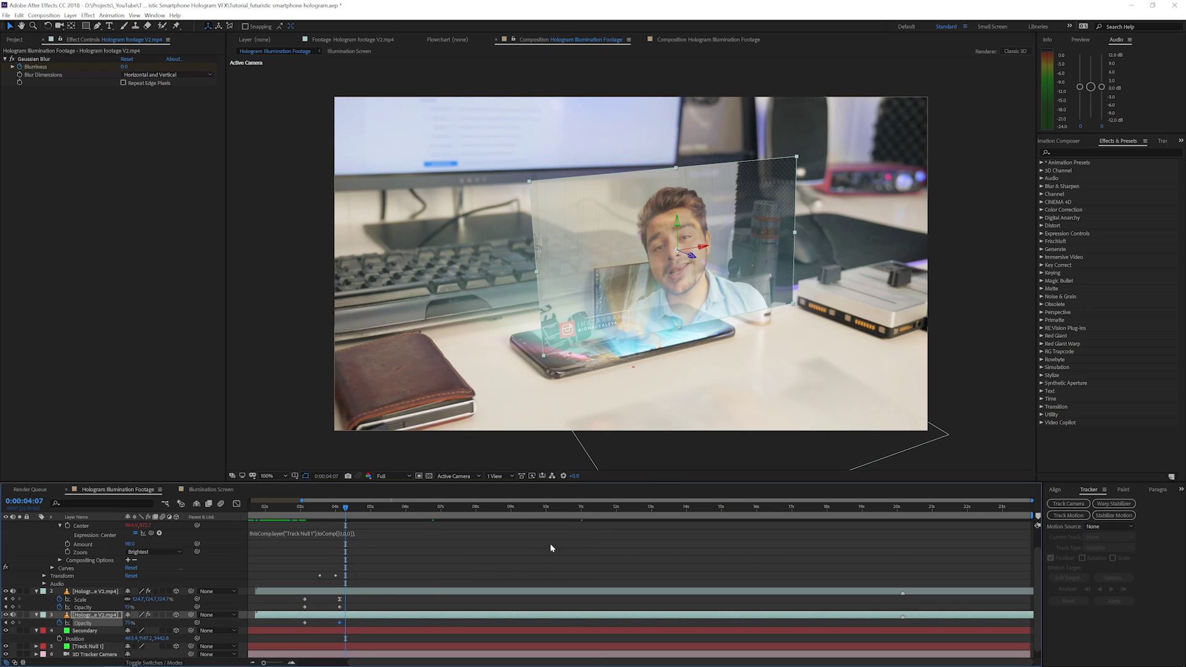
- Check the composite at several times up to 0:00:19:21, and add an adjustment layer at the top of the layer stack
{"action": "left_click", "coordinate": [598, 508]}
{"action": "left_click", "coordinate": [687, 508]}
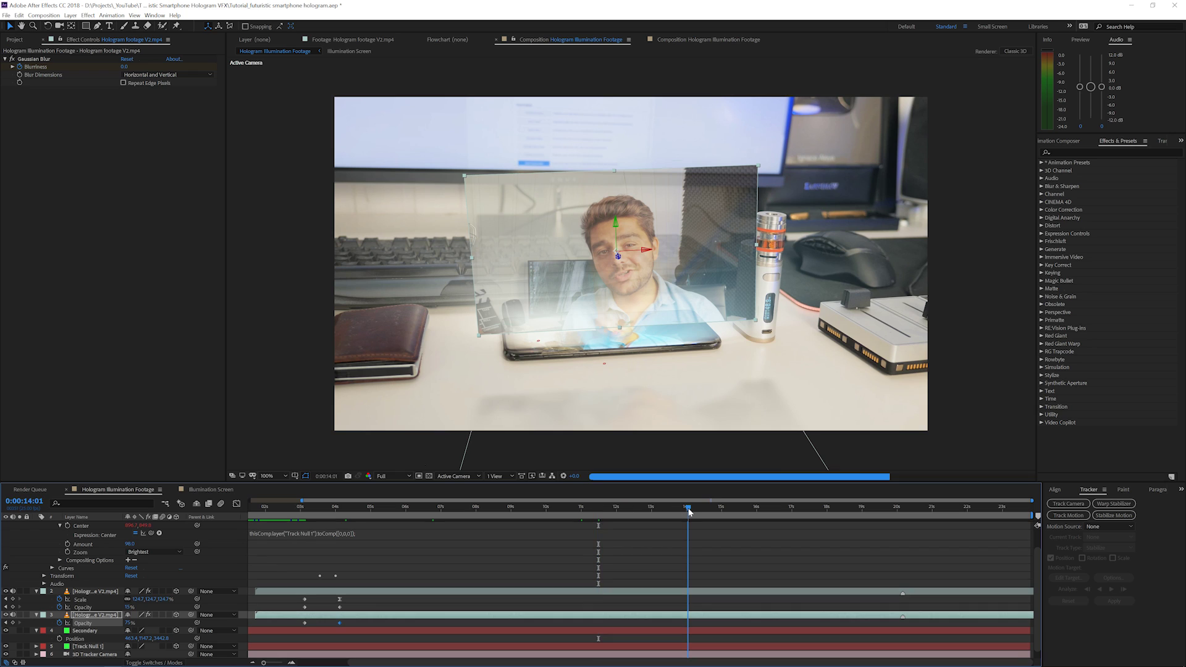
{"action": "left_click", "coordinate": [892, 508]}
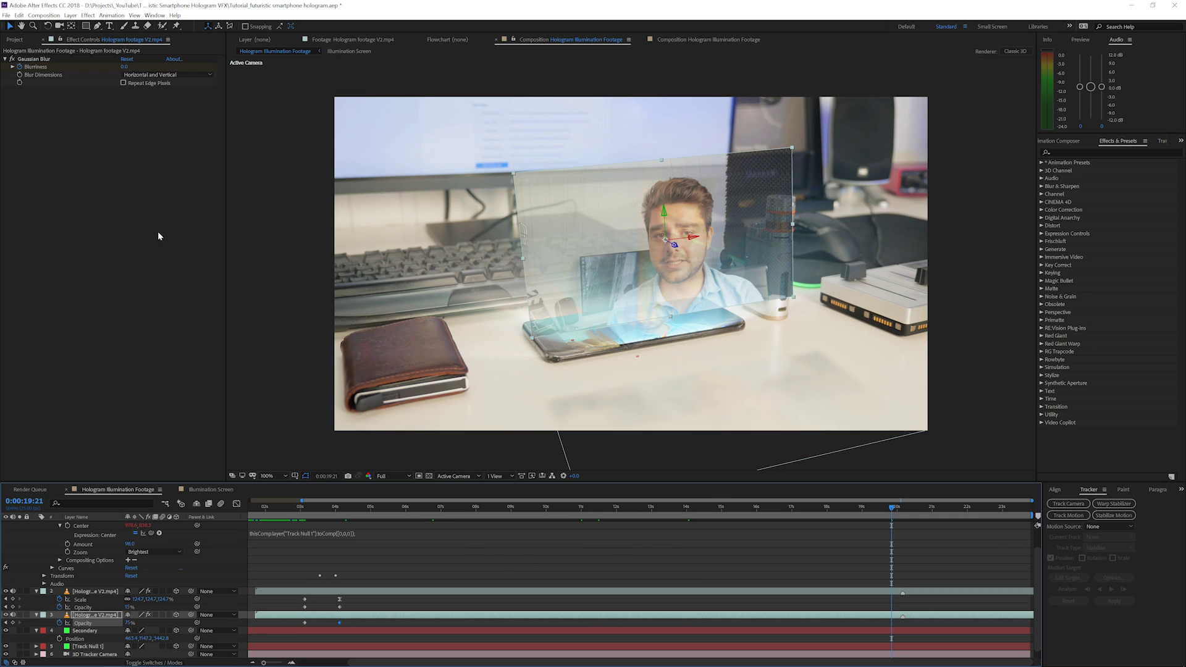
{"action": "left_click", "coordinate": [68, 16]}
{"action": "mouse_move", "coordinate": [154, 24]}
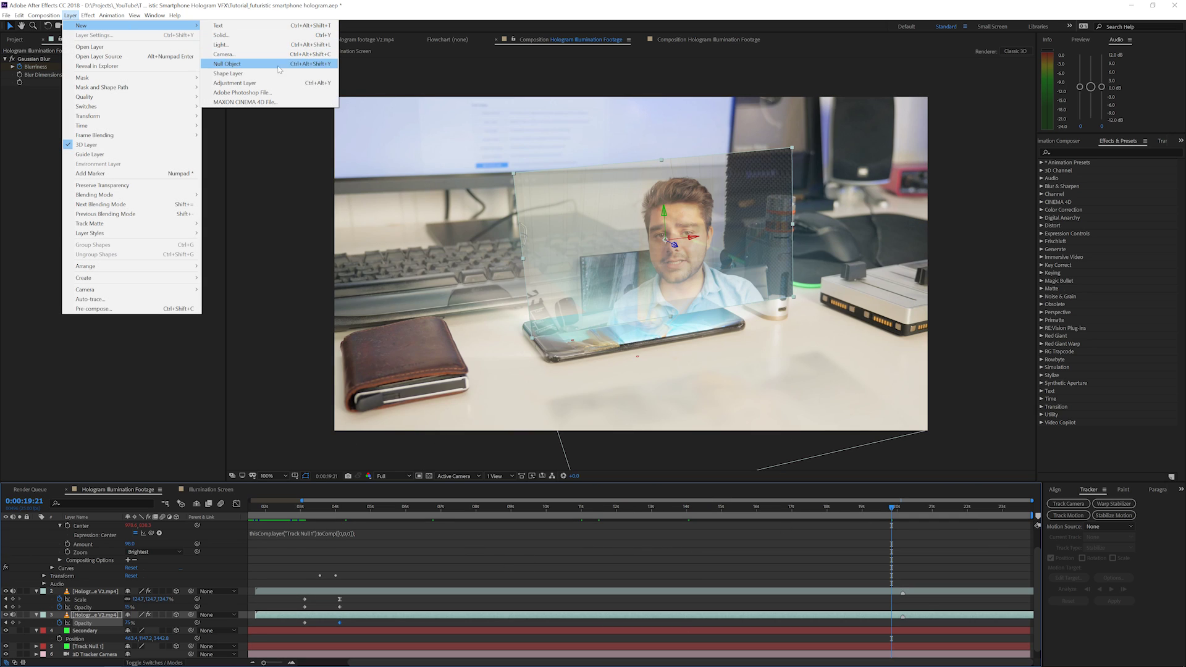
{"action": "left_click", "coordinate": [273, 83]}
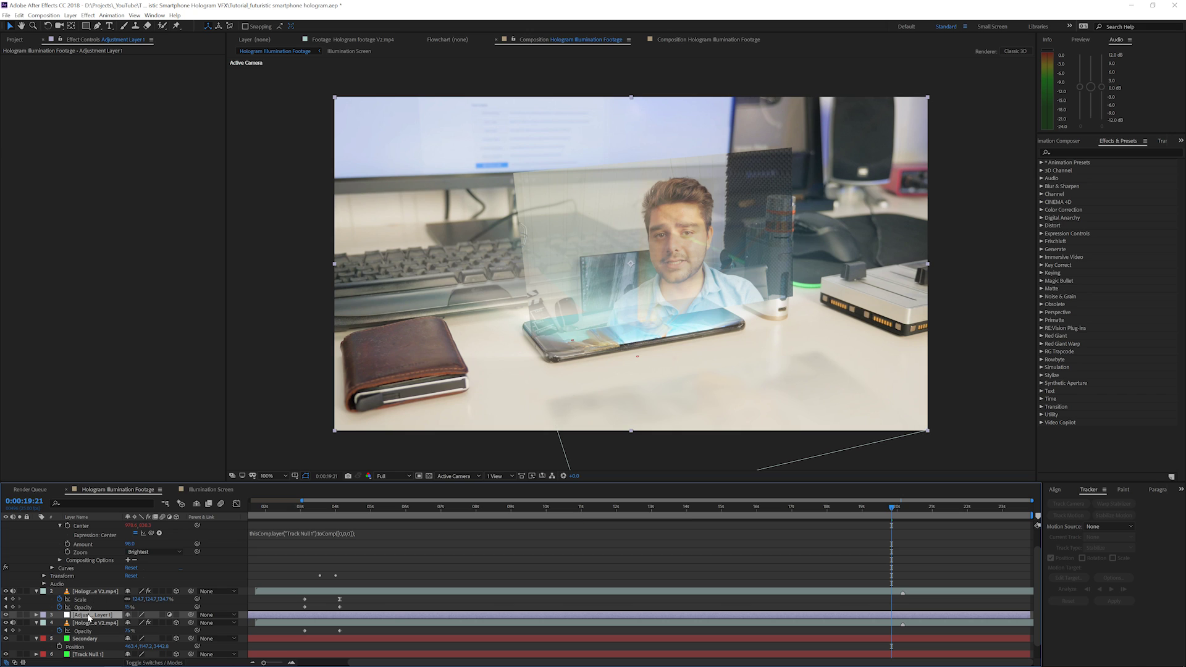
{"action": "left_click_drag", "start_coordinate": [90, 617], "coordinate": [94, 525]}
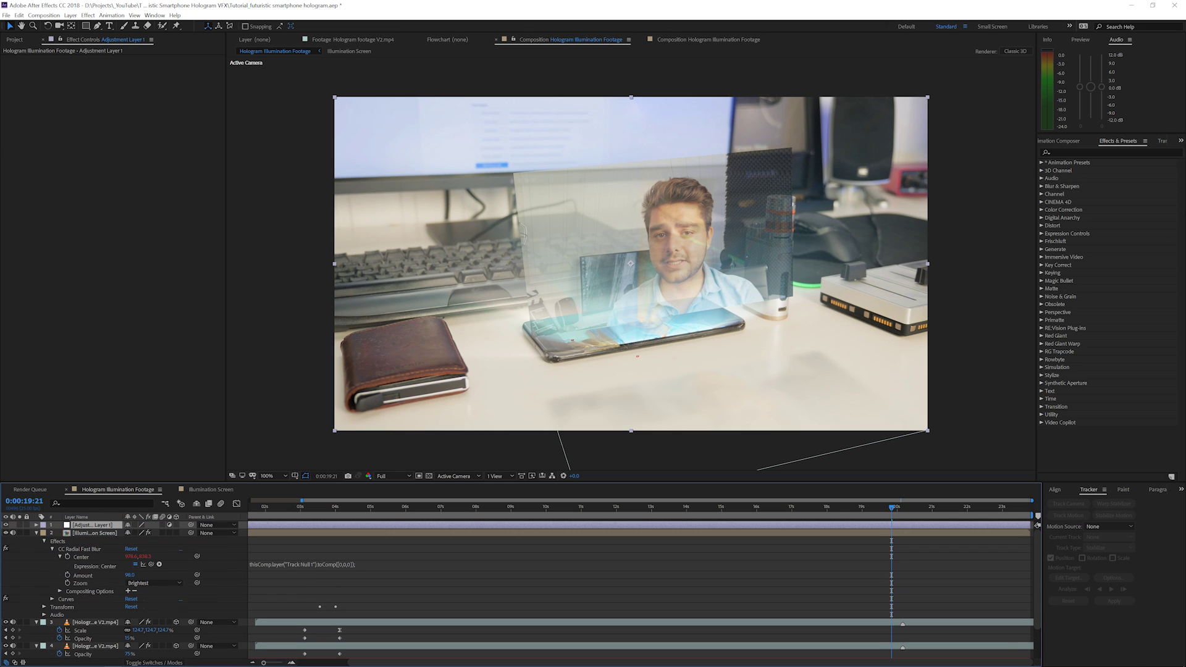
- Find the Lumetri Color effect and apply it to the adjustment layer
{"action": "left_click", "coordinate": [1068, 150]}
{"action": "type", "text": "lumetri"}
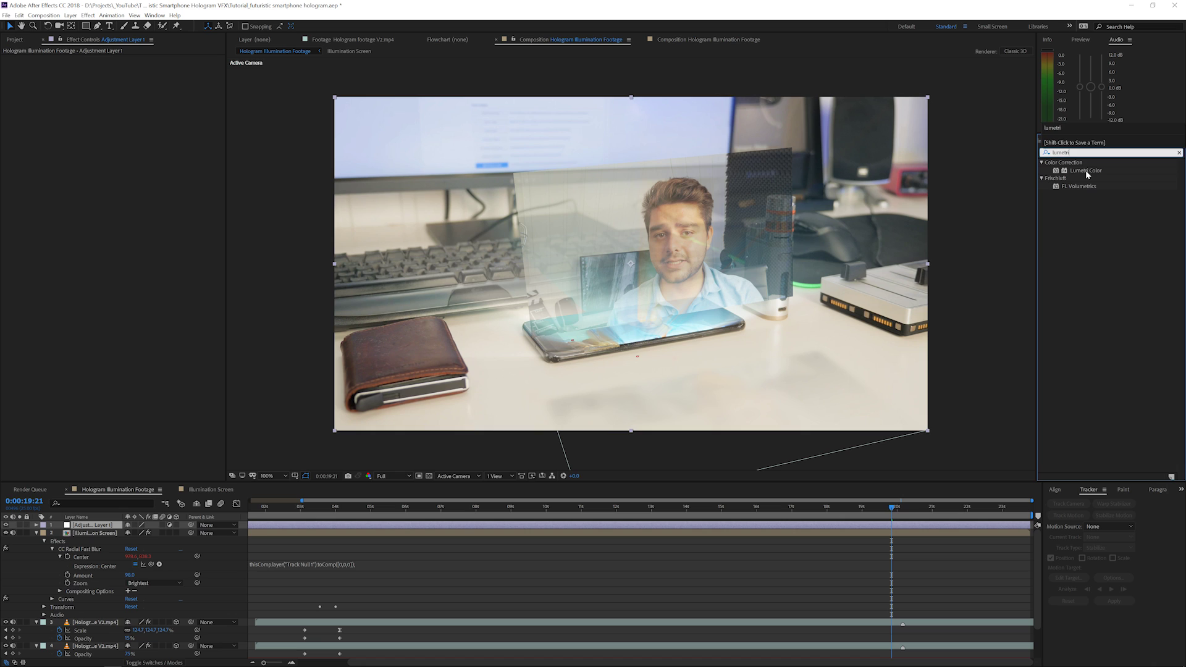
{"action": "left_click_drag", "start_coordinate": [1088, 175], "coordinate": [636, 527]}
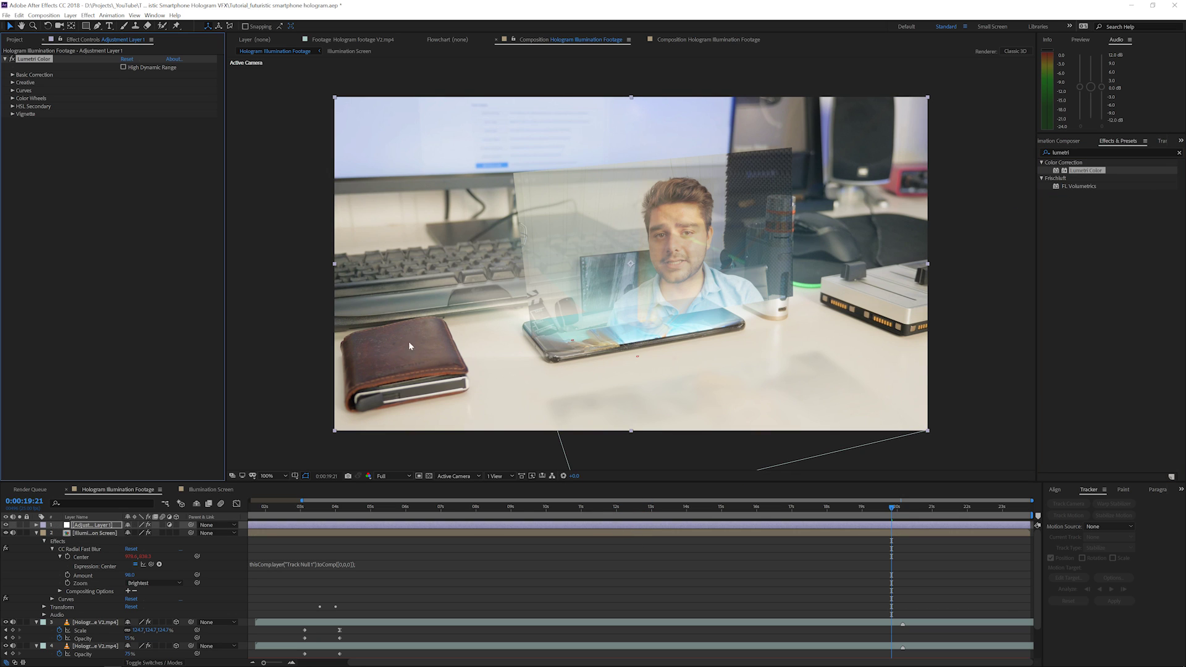
- Apply the Apocalypse creative look in Lumetri Color at about 35 Intensity and compare the image with the adjustment layer off and on
{"action": "left_click", "coordinate": [12, 82]}
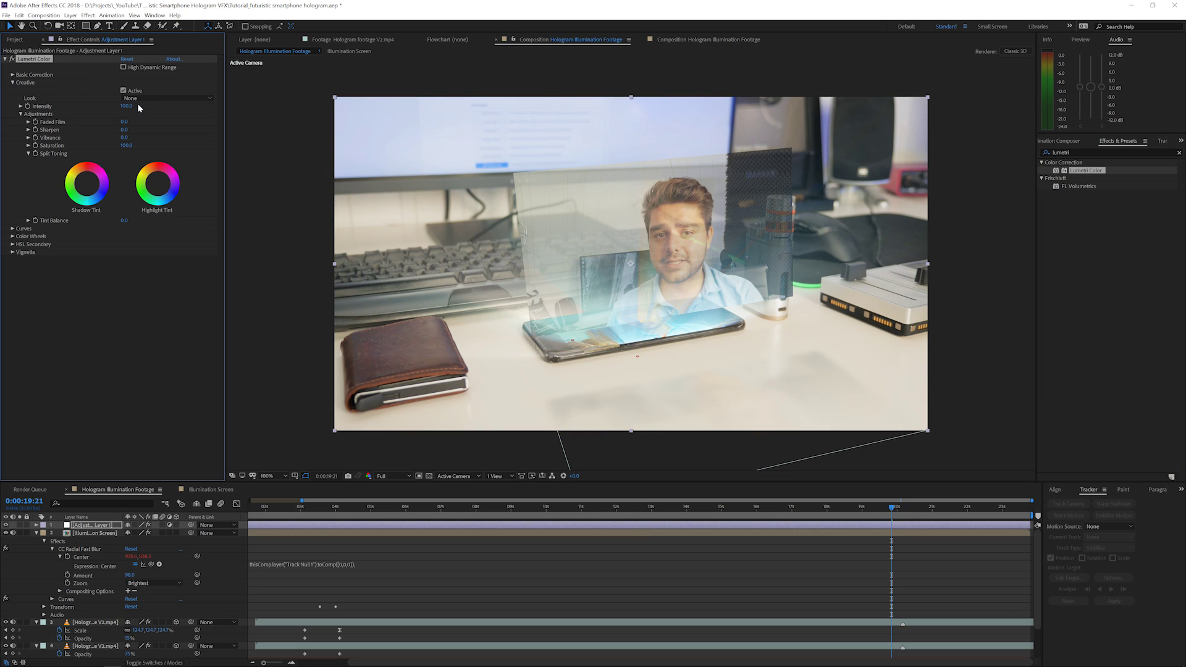
{"action": "left_click", "coordinate": [167, 98]}
{"action": "left_click", "coordinate": [165, 39]}
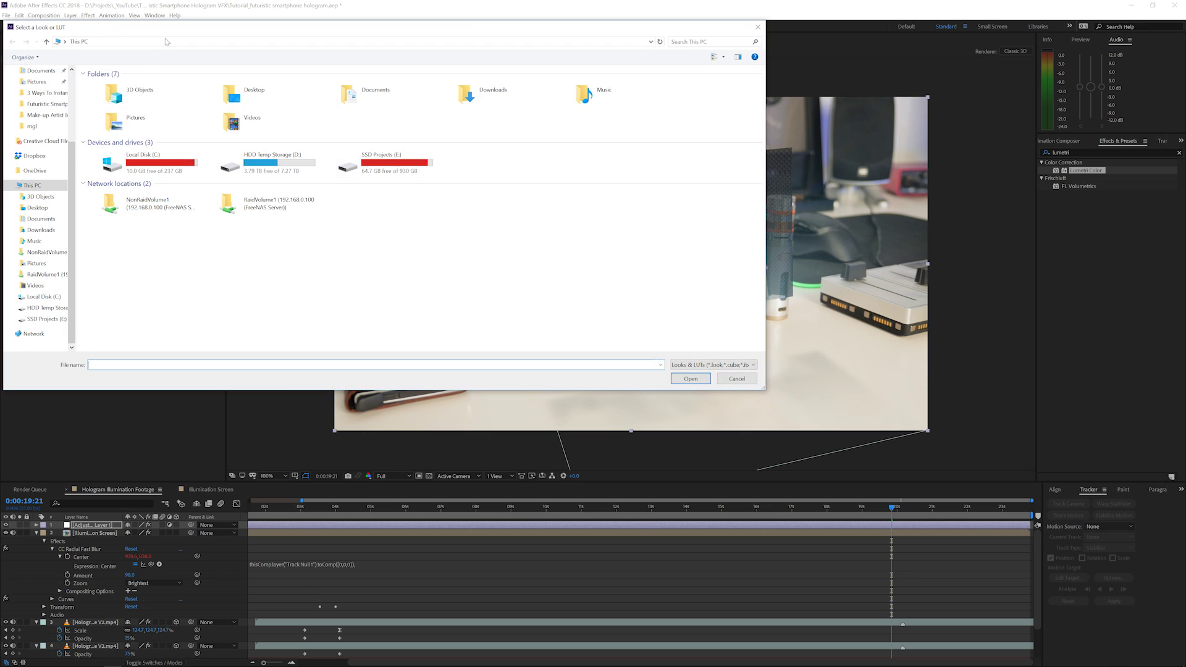
{"action": "double_click", "coordinate": [115, 100]}
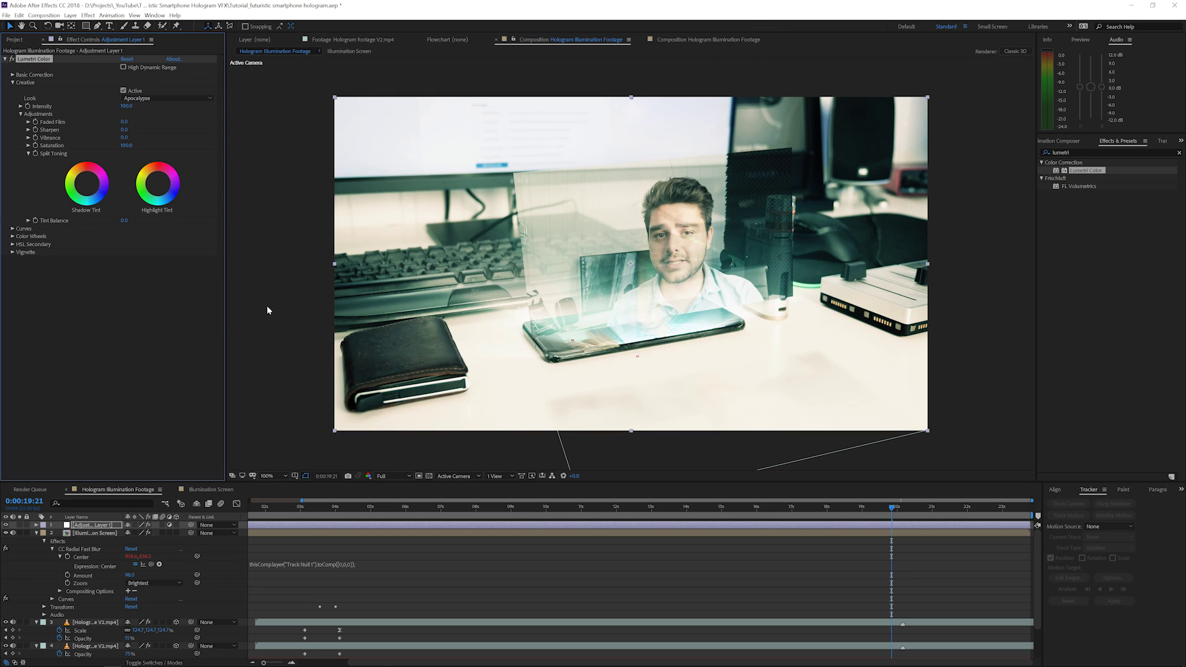
{"action": "key", "text": "t"}
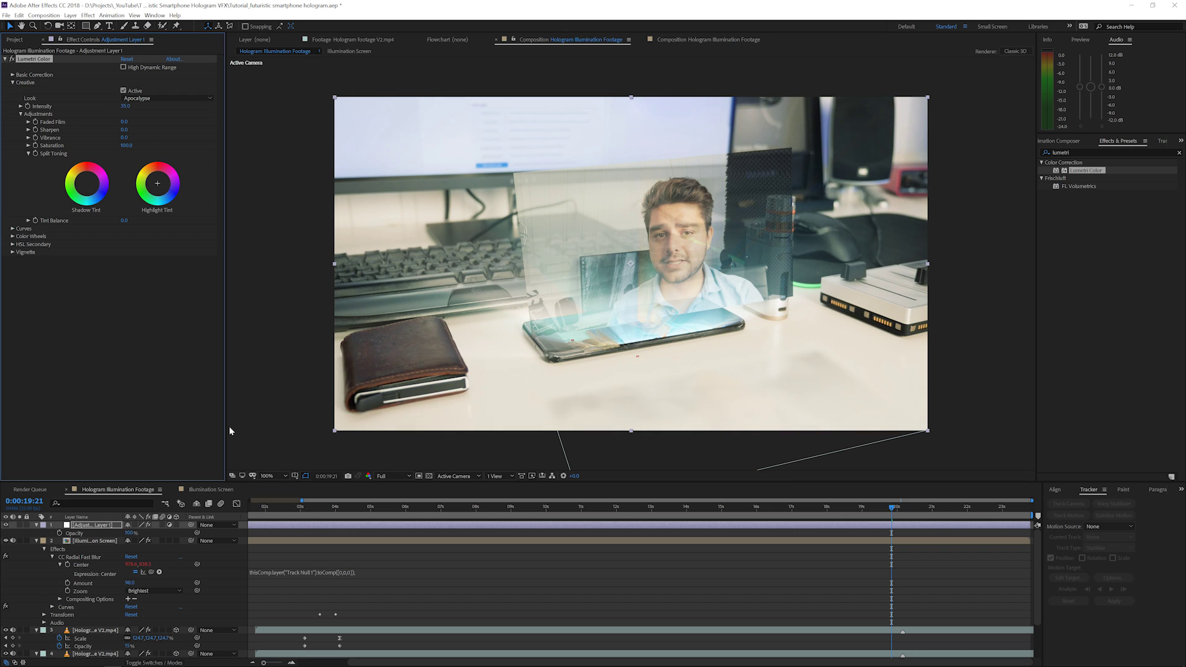
{"action": "left_click", "coordinate": [6, 525]}
{"action": "left_click", "coordinate": [6, 525]}
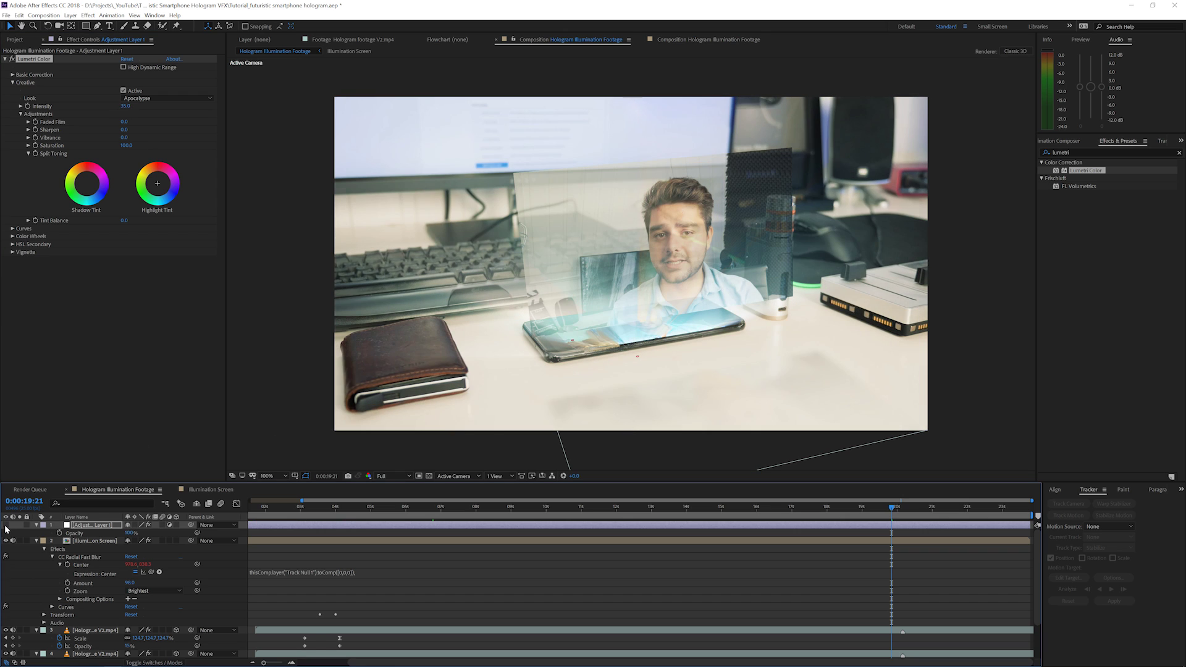
{"action": "left_click", "coordinate": [5, 525]}
{"action": "left_click", "coordinate": [6, 525]}
- In Lumetri Color's Basic Correction, set Contrast to about 48 and Highlights to about -54
{"action": "left_click", "coordinate": [12, 75]}
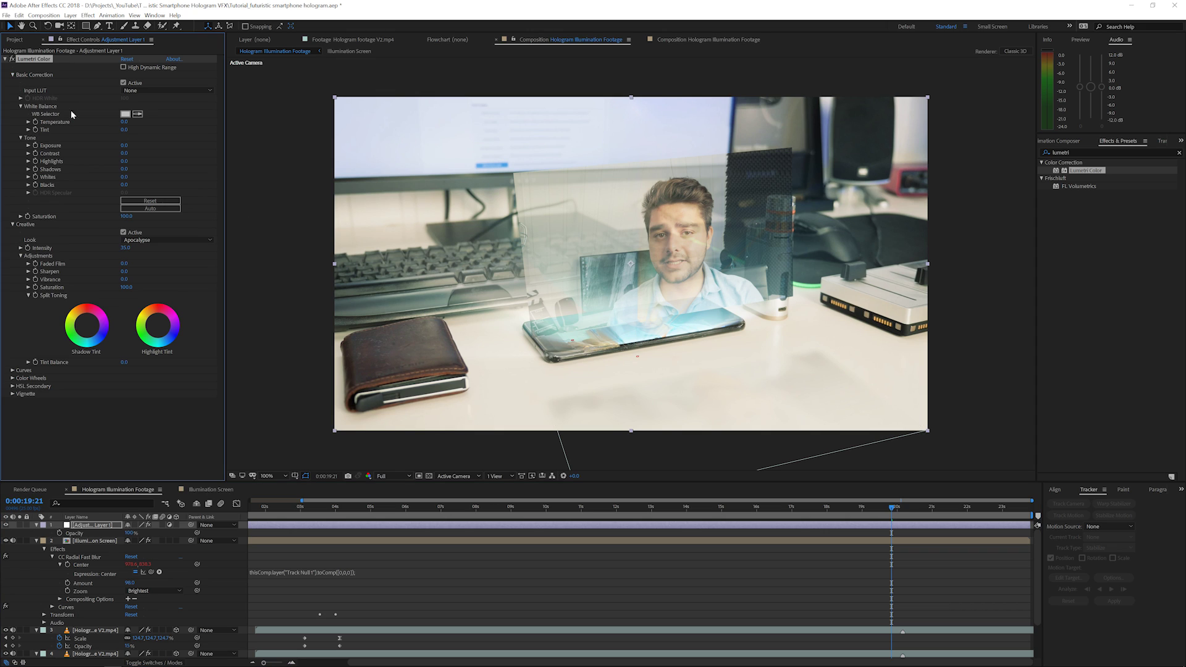
{"action": "left_click_drag", "start_coordinate": [131, 152], "coordinate": [139, 153]}
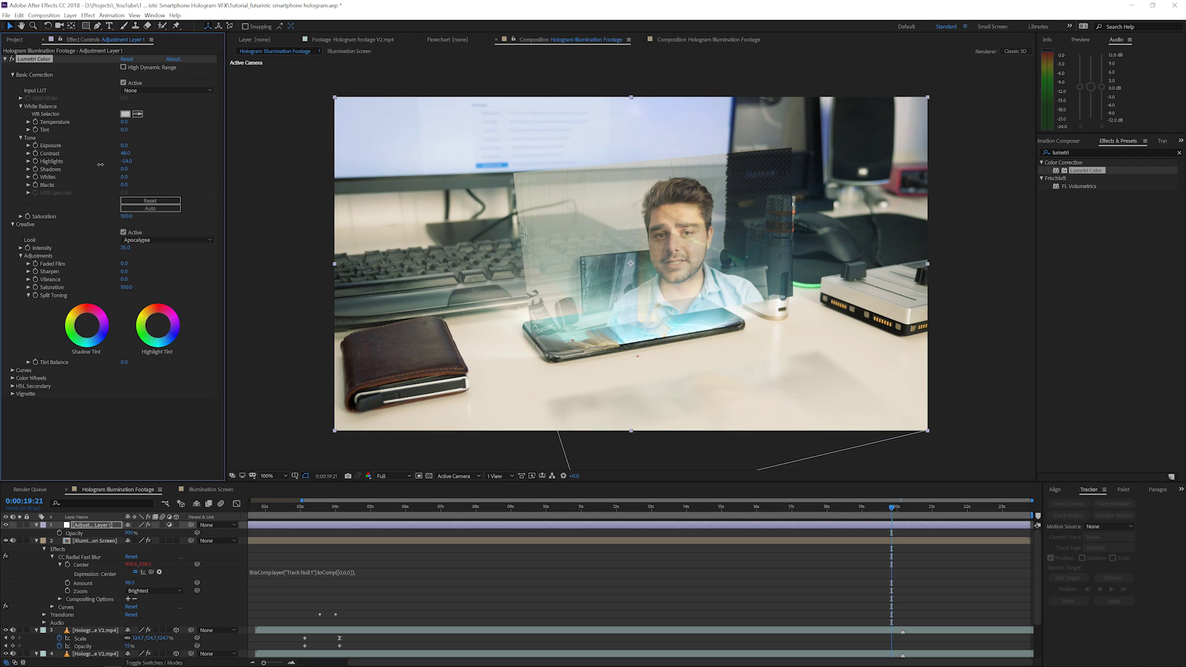
- At 0:00:12:18, draw an elliptical mask around the hologram person's face on the adjustment layer
{"action": "left_click", "coordinate": [643, 515]}
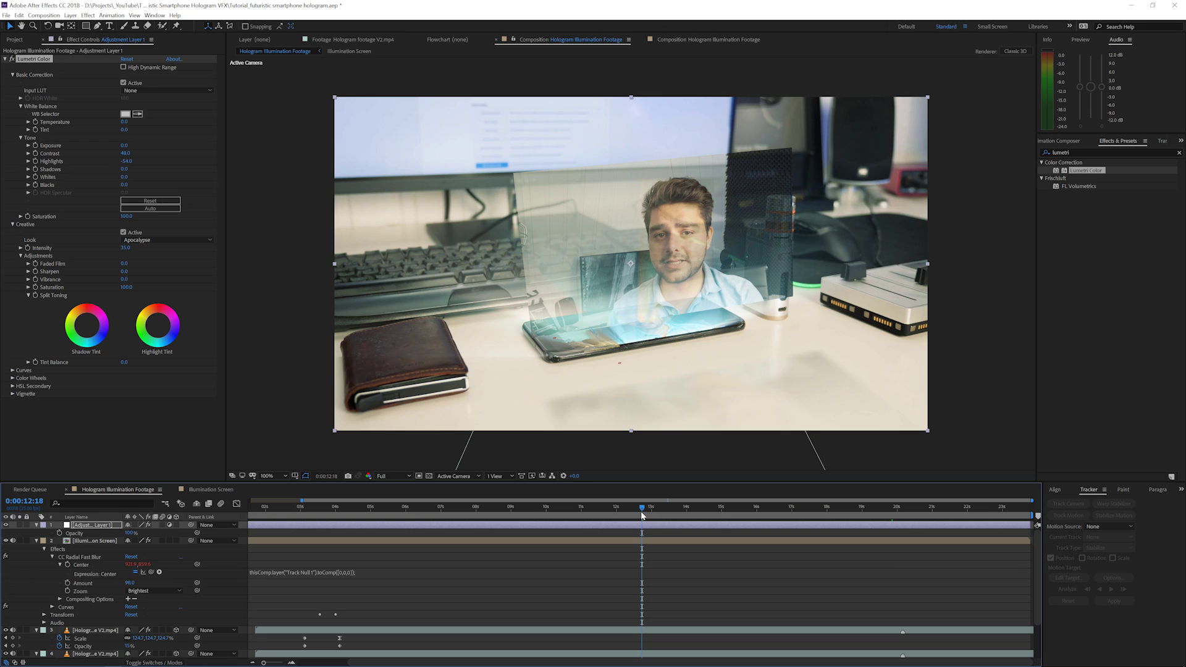
{"action": "left_click", "coordinate": [86, 26]}
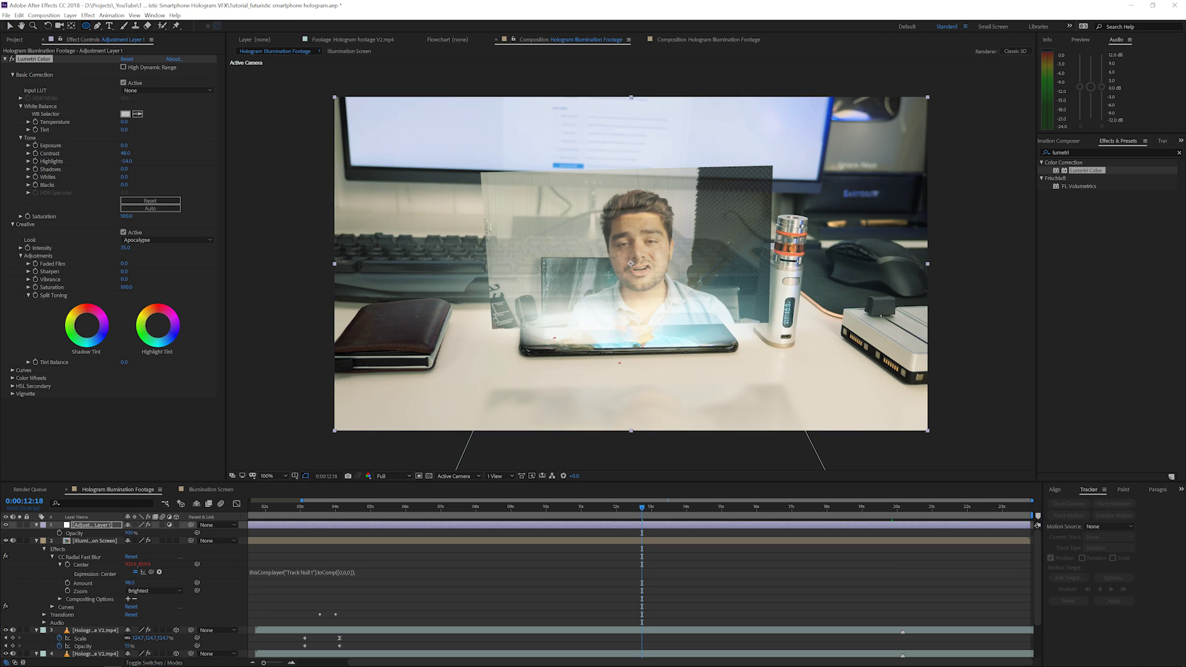
{"action": "left_click_drag", "start_coordinate": [587, 203], "coordinate": [703, 313]}
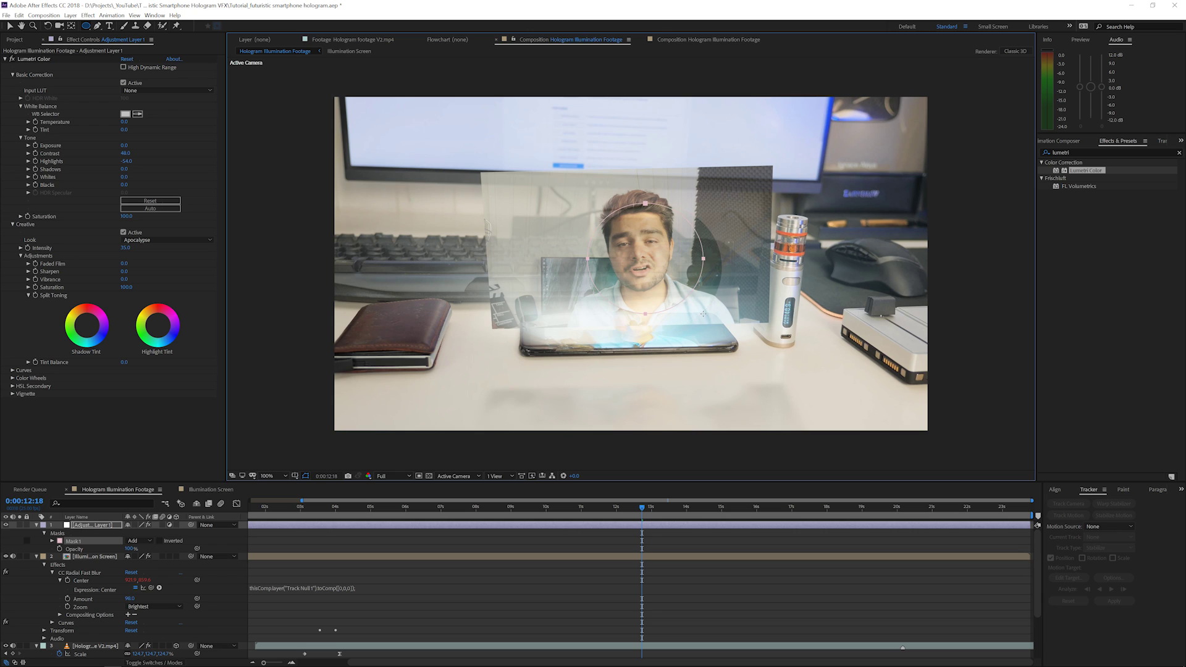
- Set the adjustment layer's mask mode to Subtract and feather its edge heavily so the grading fades out around the face
{"action": "key", "text": "f"}
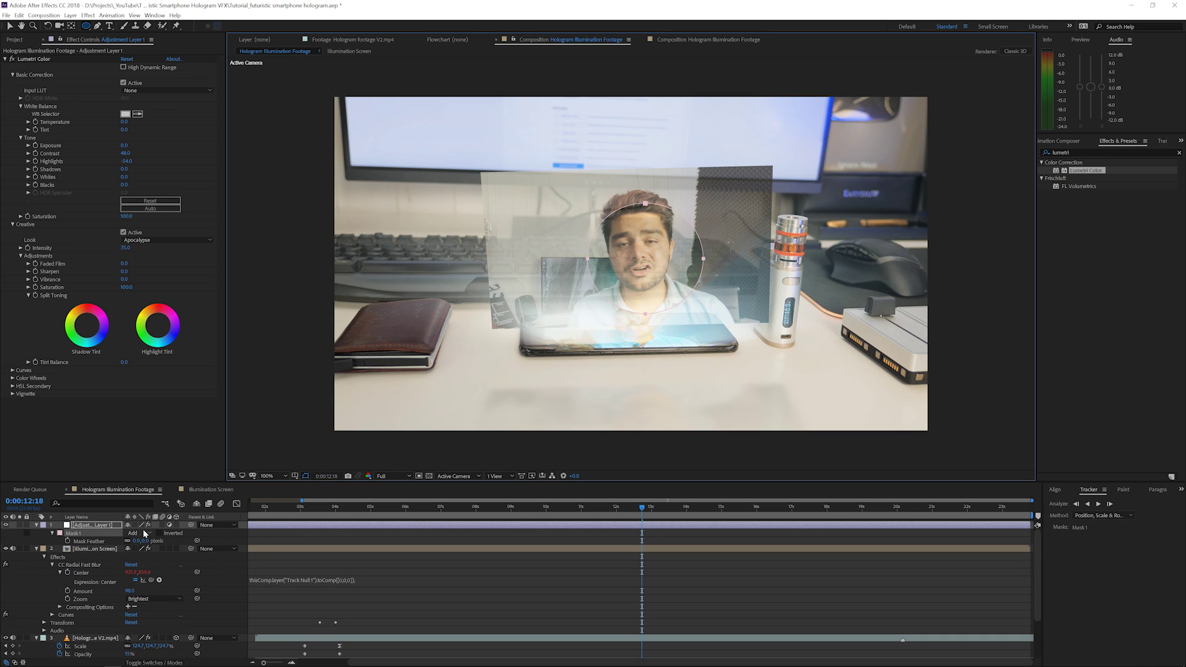
{"action": "left_click", "coordinate": [145, 534]}
{"action": "left_click", "coordinate": [146, 559]}
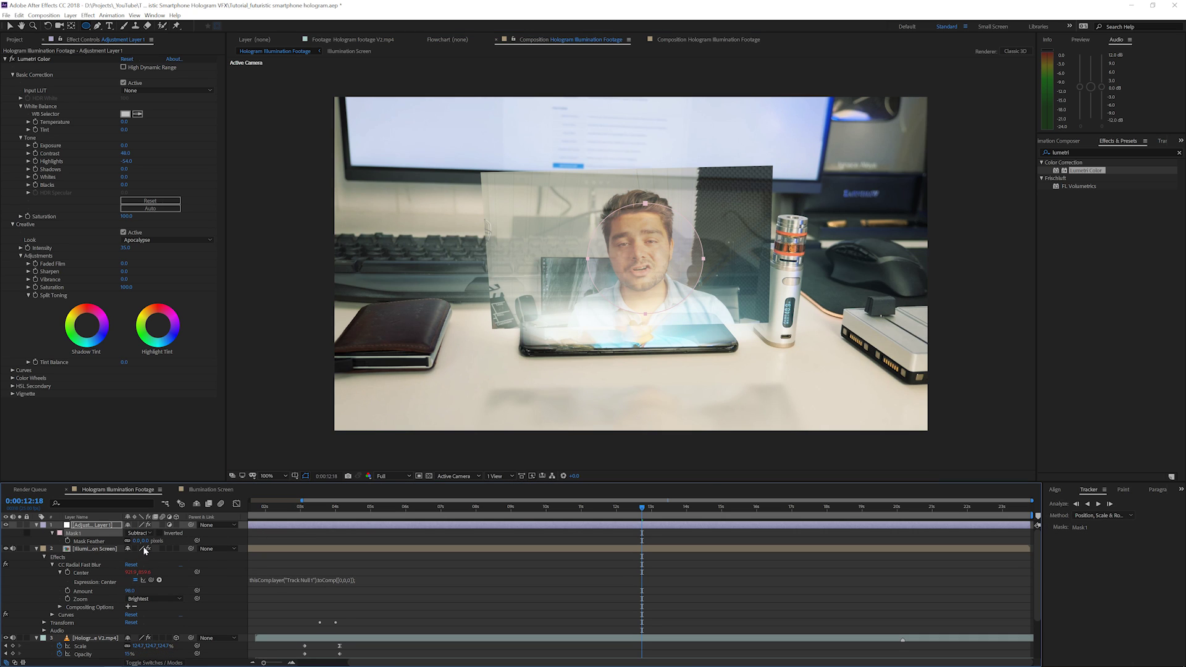
{"action": "left_click_drag", "start_coordinate": [150, 539], "coordinate": [470, 536]}
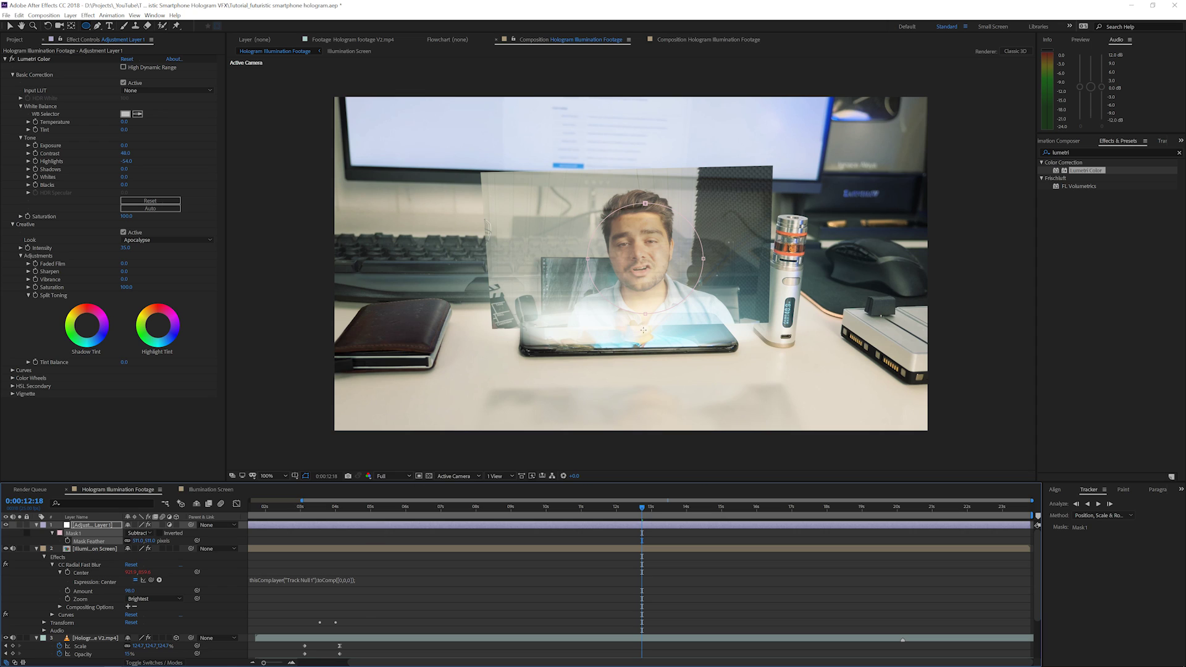
- Enlarge the elliptical mask and reposition it so it surrounds the hologram person's head and shoulders
{"action": "key", "text": "v"}
{"action": "double_click", "coordinate": [697, 267]}
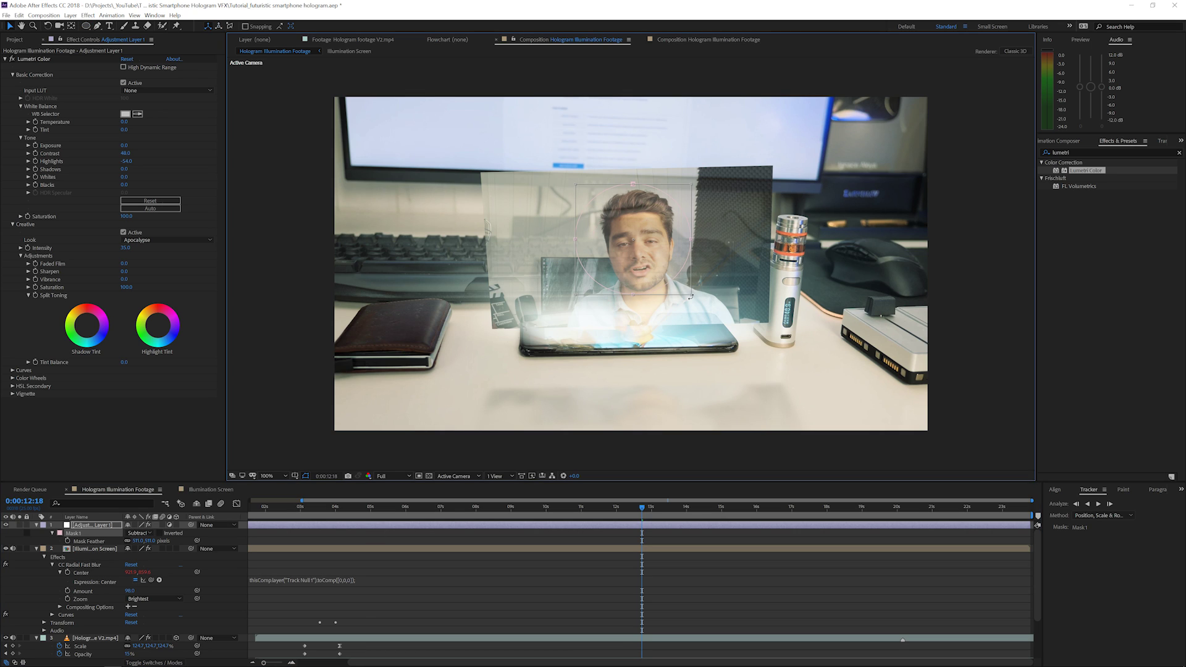
{"action": "left_click_drag", "start_coordinate": [702, 307], "coordinate": [742, 346]}
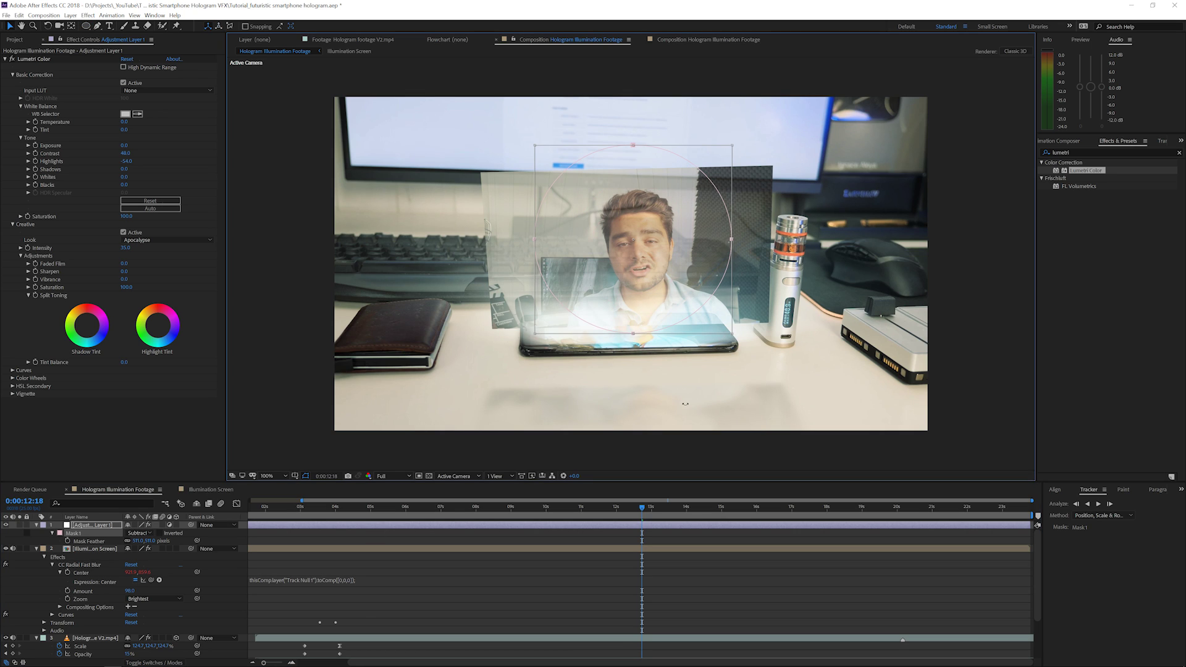
- Deselect the mask and check the graded composite near the end of the timeline, at about 0:00:23
{"action": "left_click", "coordinate": [635, 583]}
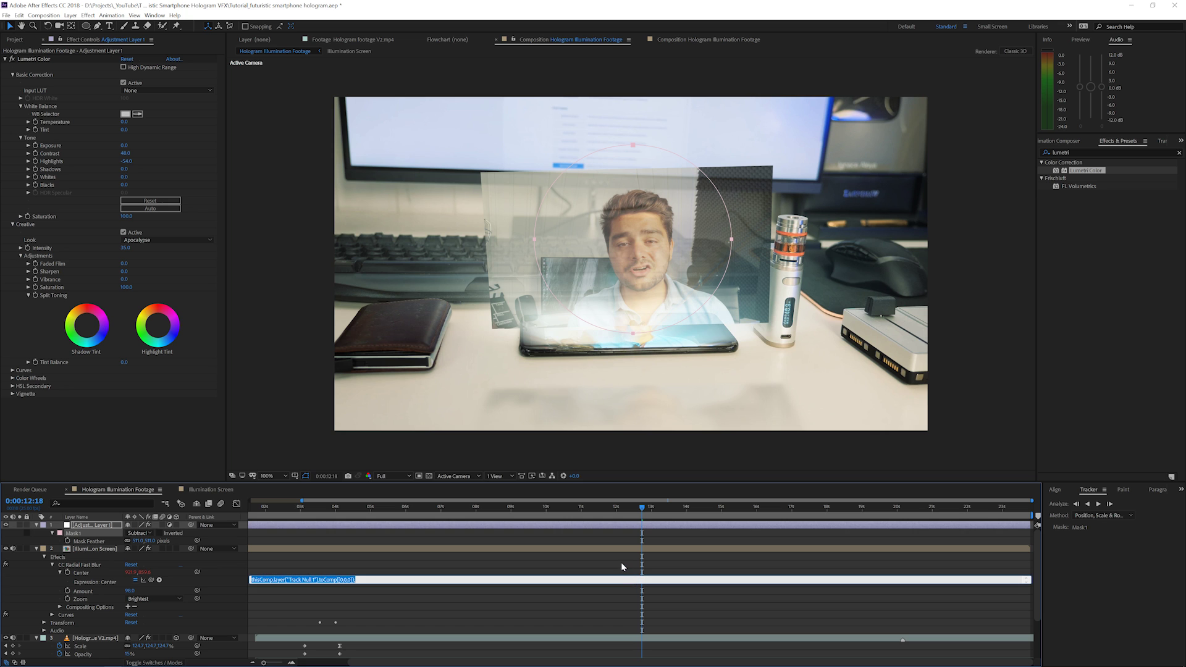
{"action": "left_click", "coordinate": [622, 564]}
{"action": "left_click_drag", "start_coordinate": [656, 515], "coordinate": [1031, 510]}
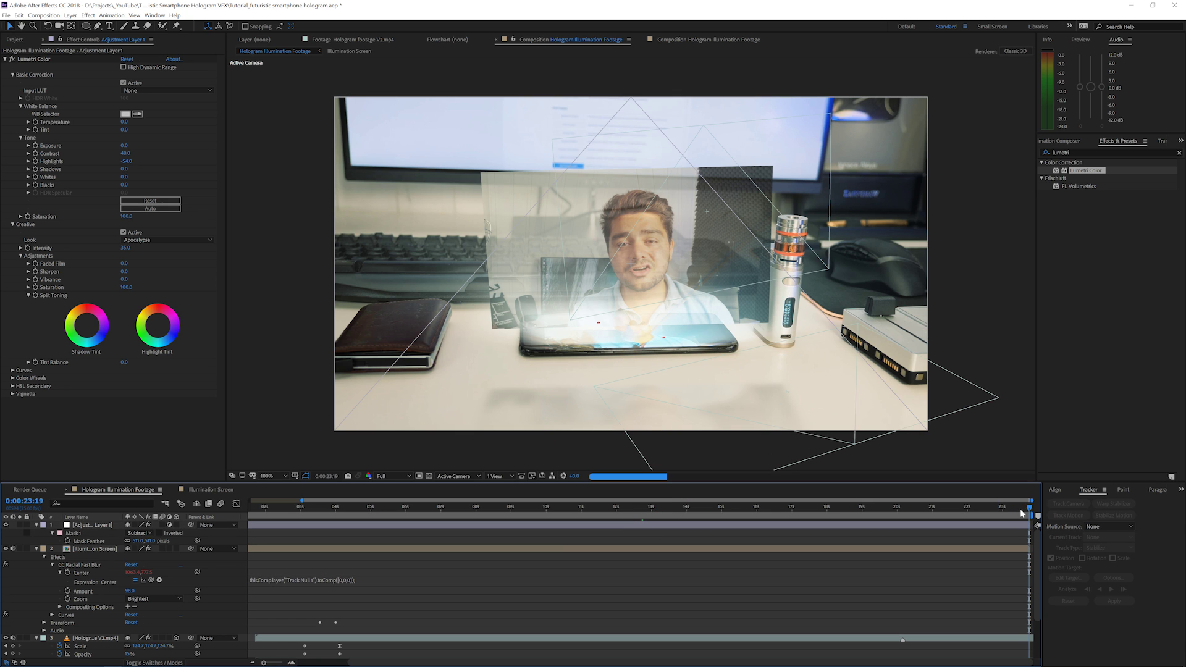